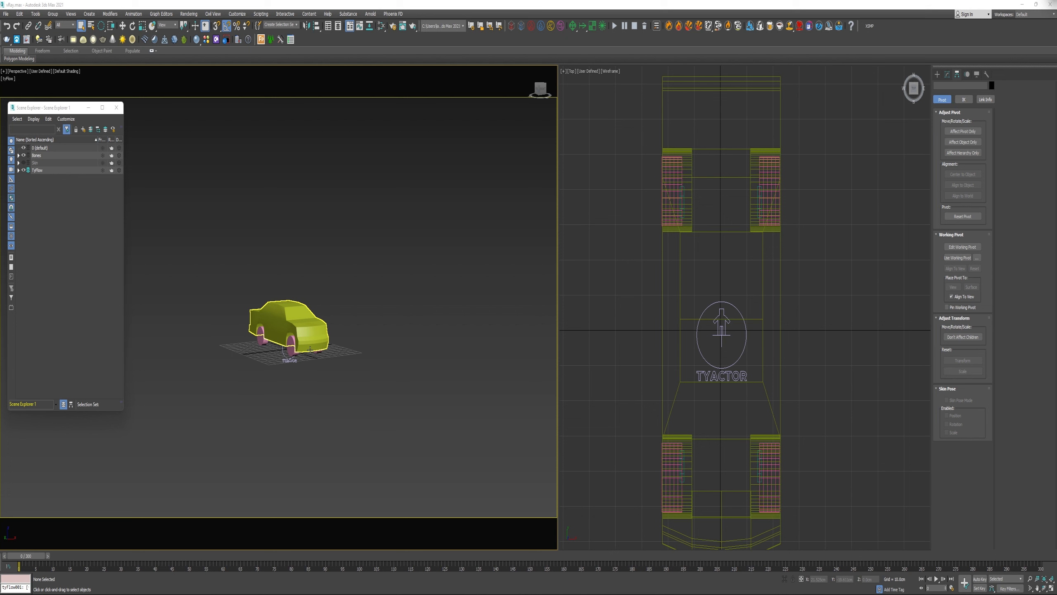
- Create a sphere on the ground beside the car's front wheel and make one copy of it
click(89, 14)
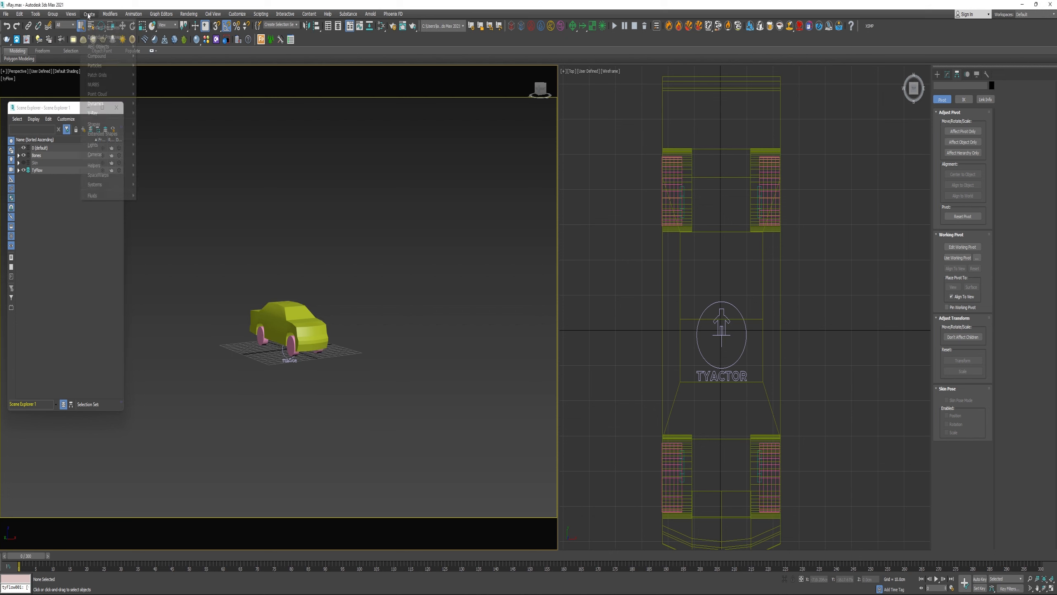
mouse_move(109, 28)
click(158, 55)
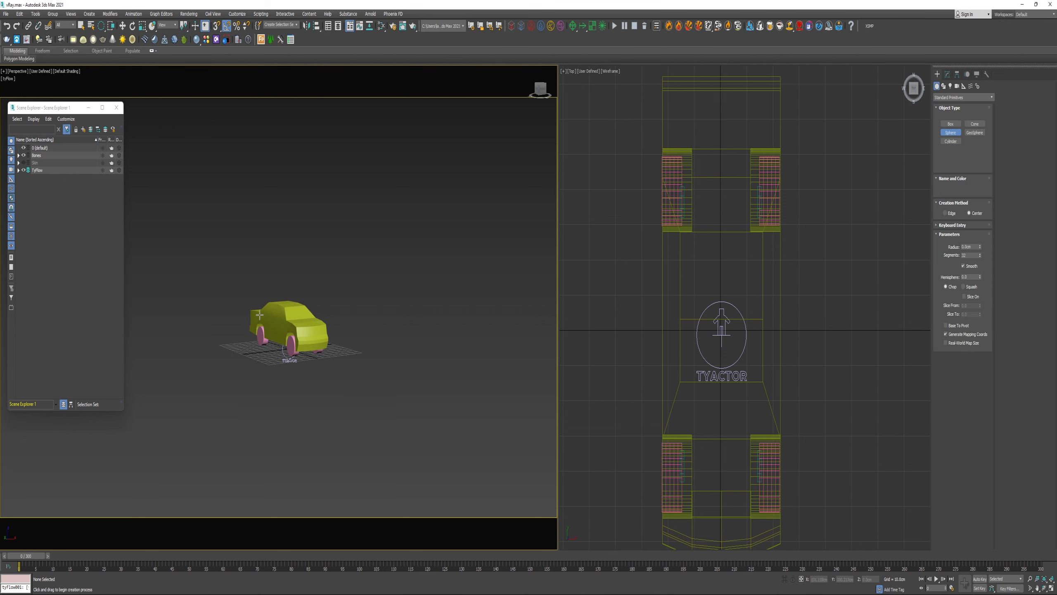
scroll(259, 315, up, 4)
drag(270, 405, 331, 391)
key(w)
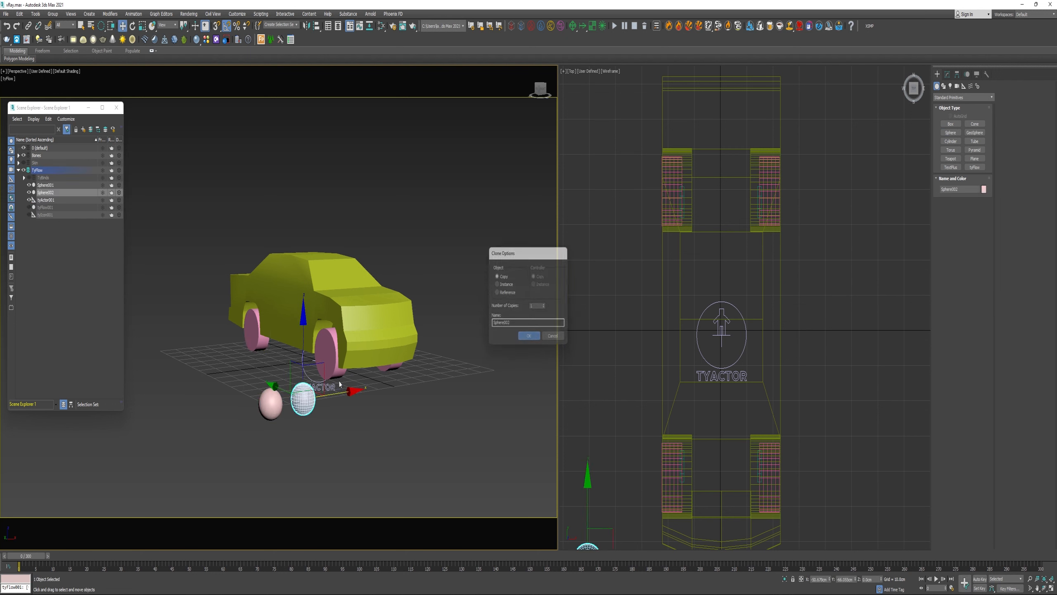
key(Return)
- Align the copied sphere centre to centre with the car's right front wheel in X, Y and Z
key(alt+a)
click(347, 366)
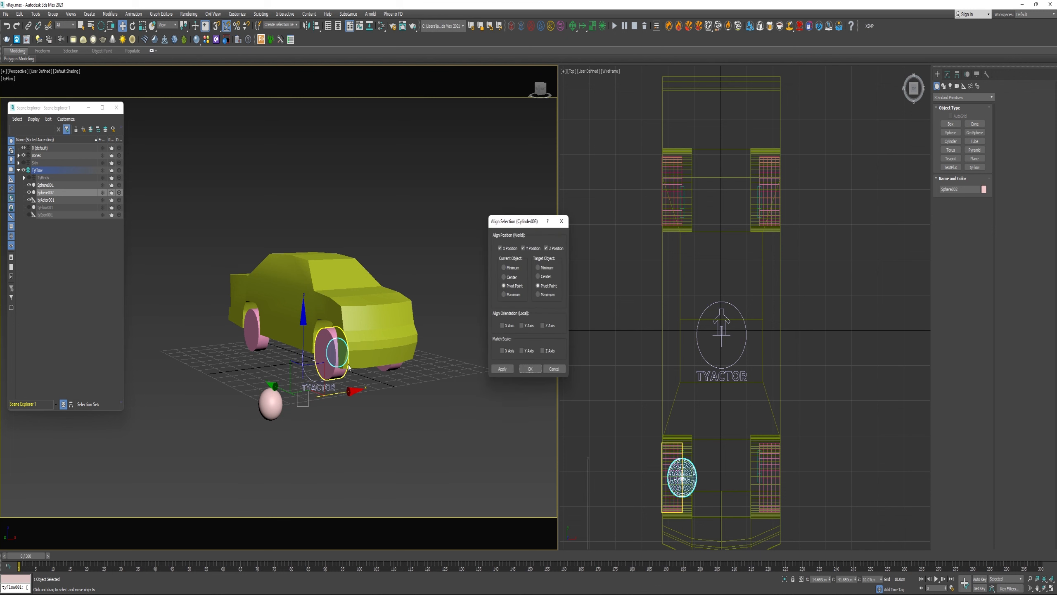
click(516, 278)
click(544, 277)
click(531, 368)
- Align the original sphere centre to centre with the car's left front wheel
click(274, 405)
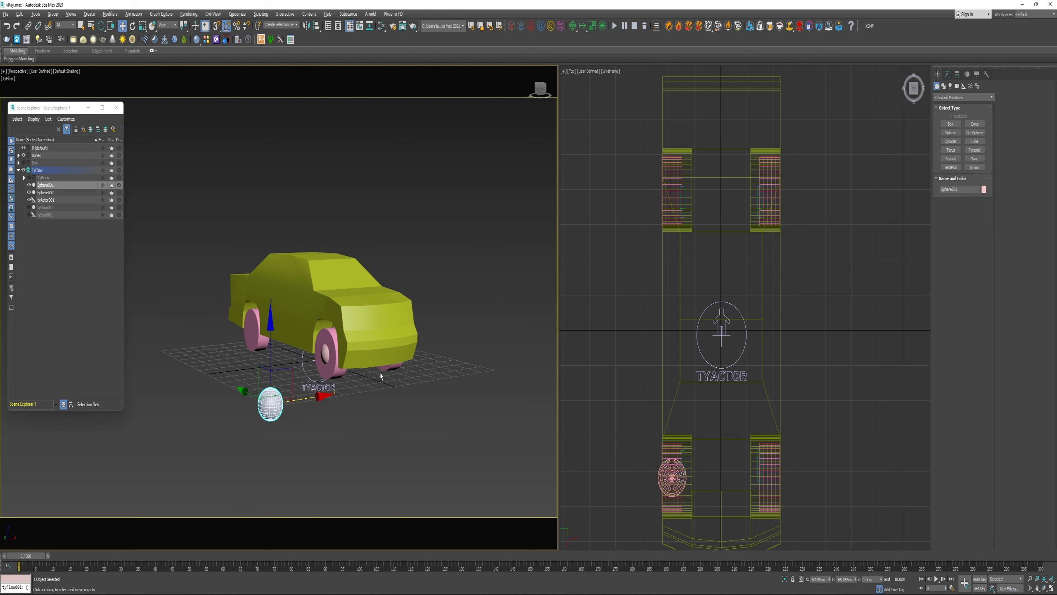
key(alt+a)
click(389, 368)
click(530, 368)
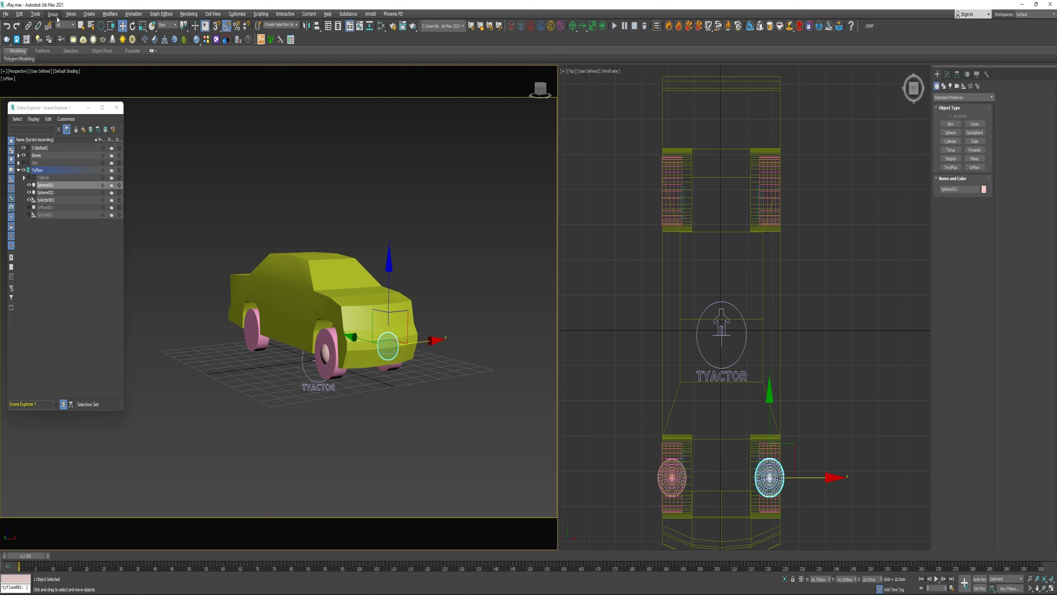
- Create a tall, thin box on the ground in front of the car
click(90, 13)
mouse_move(108, 23)
click(156, 23)
alt+middle_drag(390, 389, 390, 416)
drag(393, 415, 391, 426)
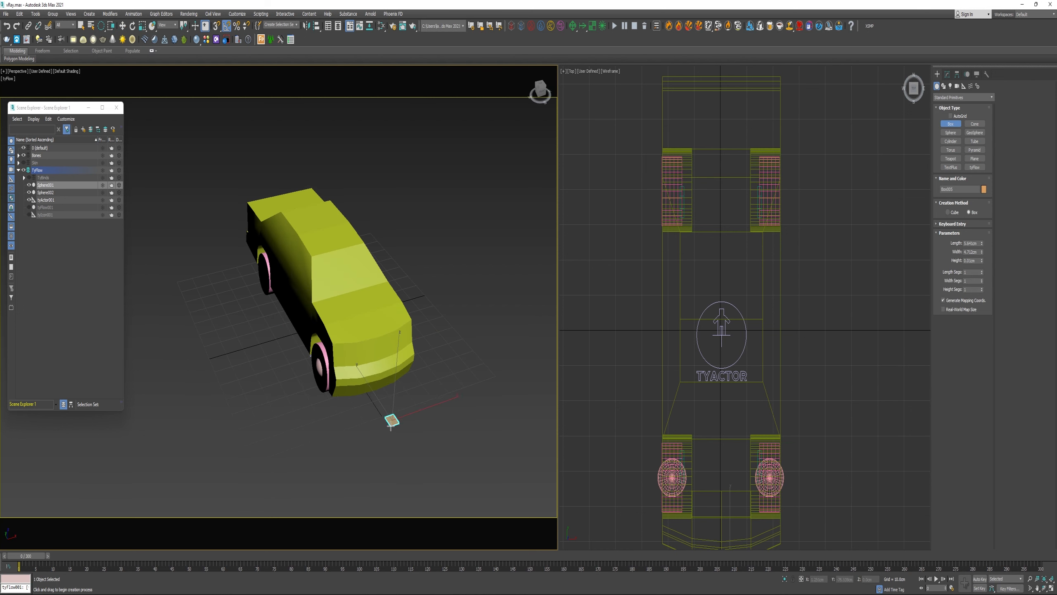
click(395, 294)
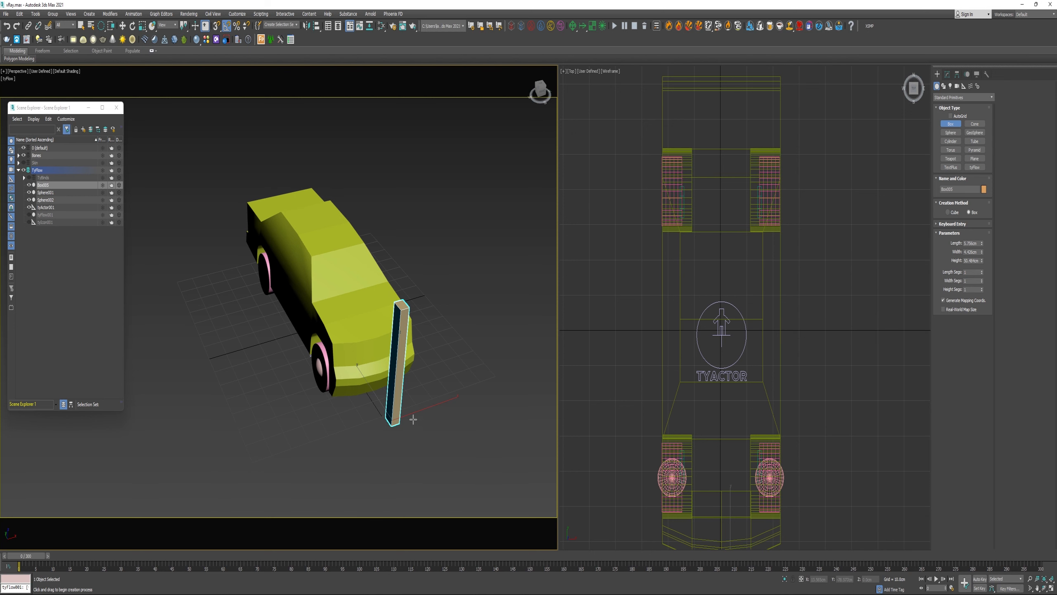
- Rotate the tall box 90 degrees so it lies horizontally, pointing forward from the car
key(e)
drag(410, 384, 424, 418)
alt+middle_drag(474, 411, 506, 389)
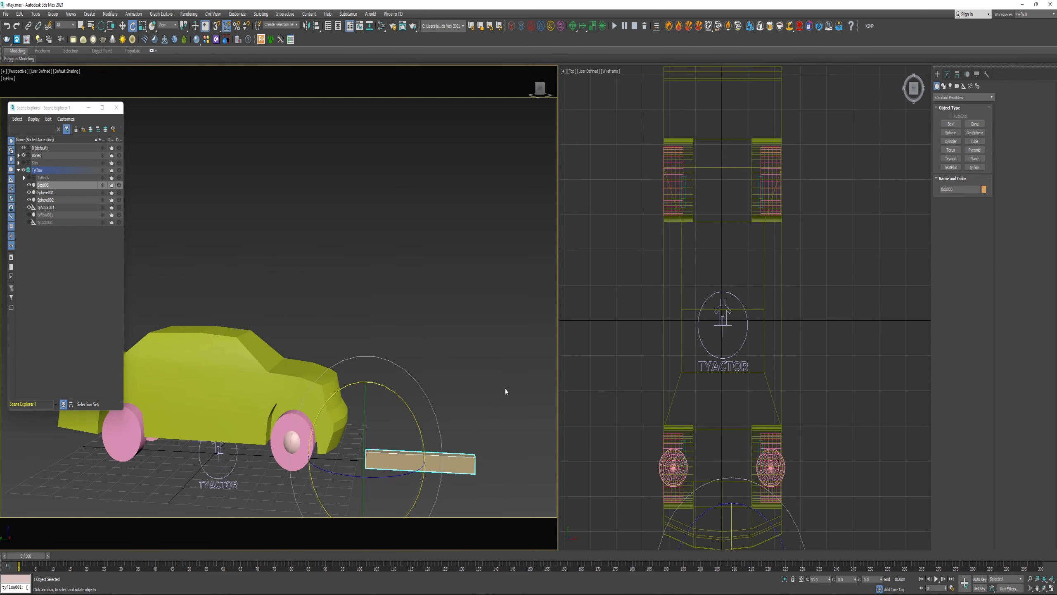
- Raise the box to the car's nose and align it centre to centre with the chassis in X and Z only
key(w)
drag(439, 469, 421, 402)
key(alt+a)
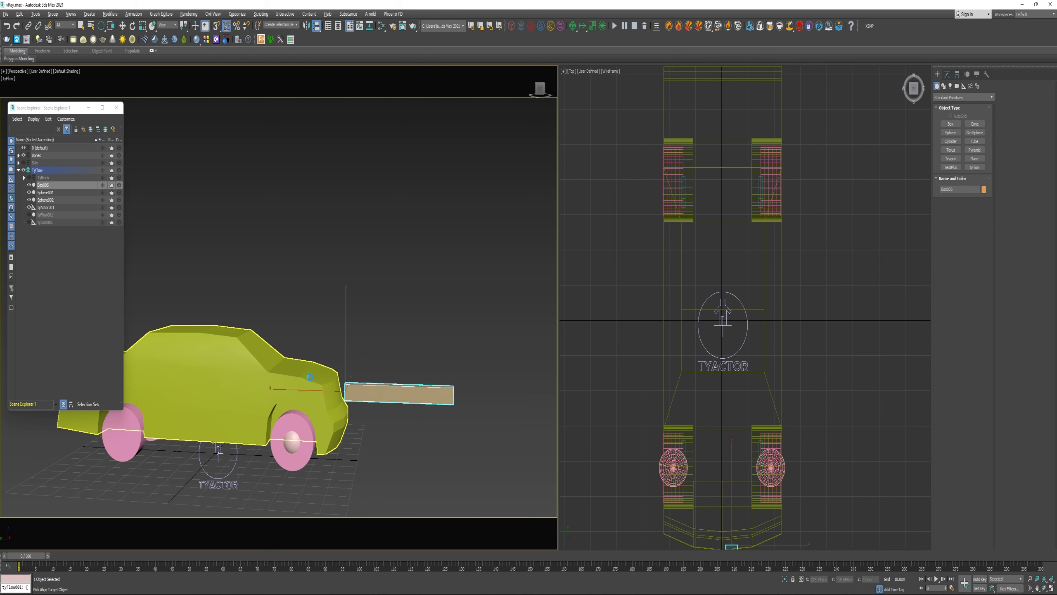
click(312, 380)
click(524, 249)
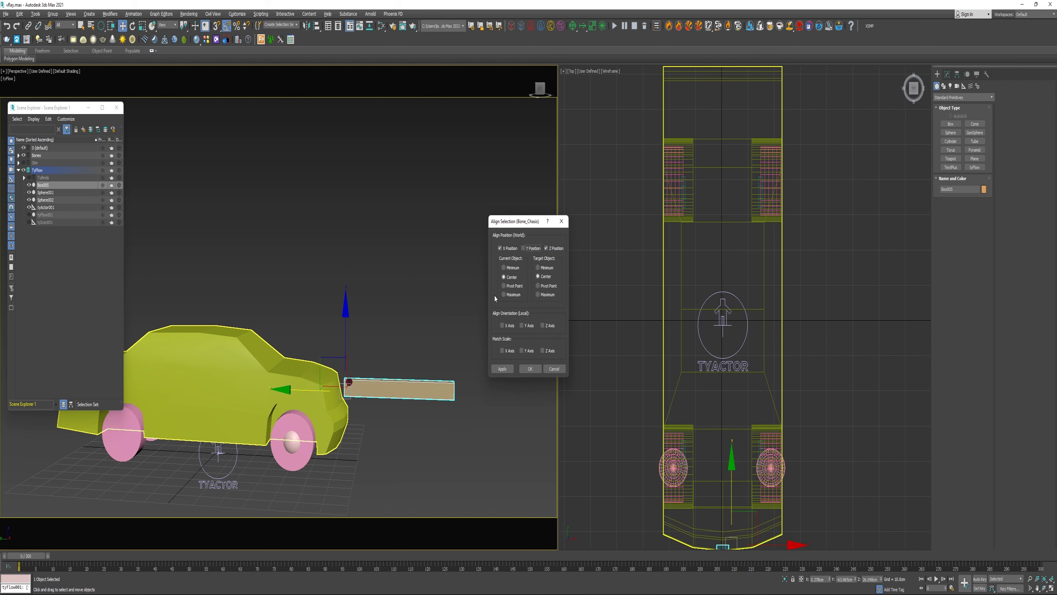
click(529, 369)
- Copy the beam once at its front end and shorten the copy's height to about 5 cm, making a small block
alt+middle_drag(482, 376, 335, 367)
shift+drag(335, 366, 435, 393)
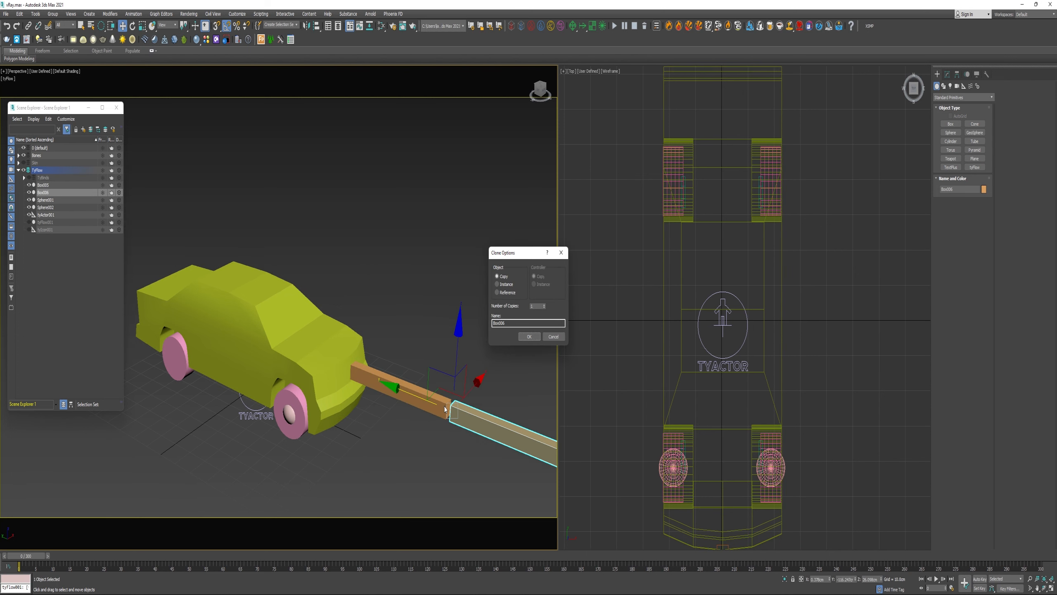
click(529, 337)
middle_drag(503, 349, 409, 300)
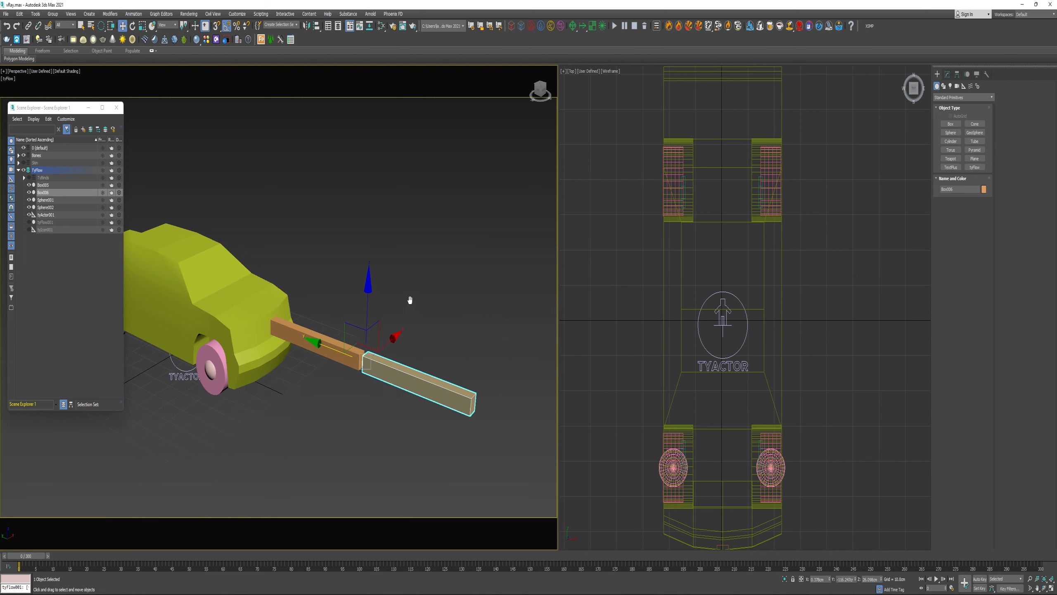
click(947, 74)
drag(982, 307, 981, 267)
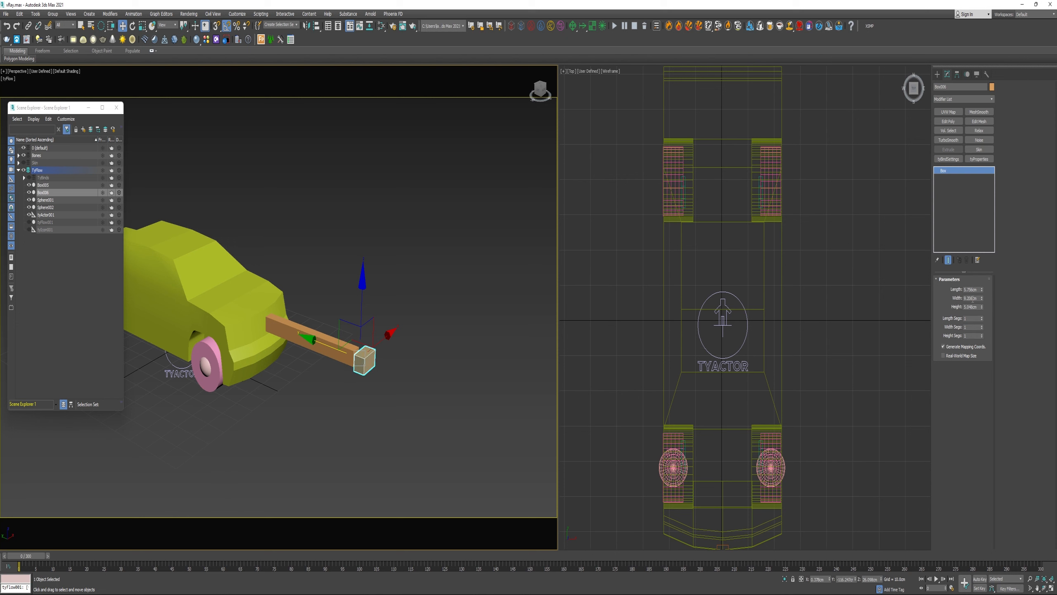
- Create four tyBind helpers on the ground in front of the car
click(938, 75)
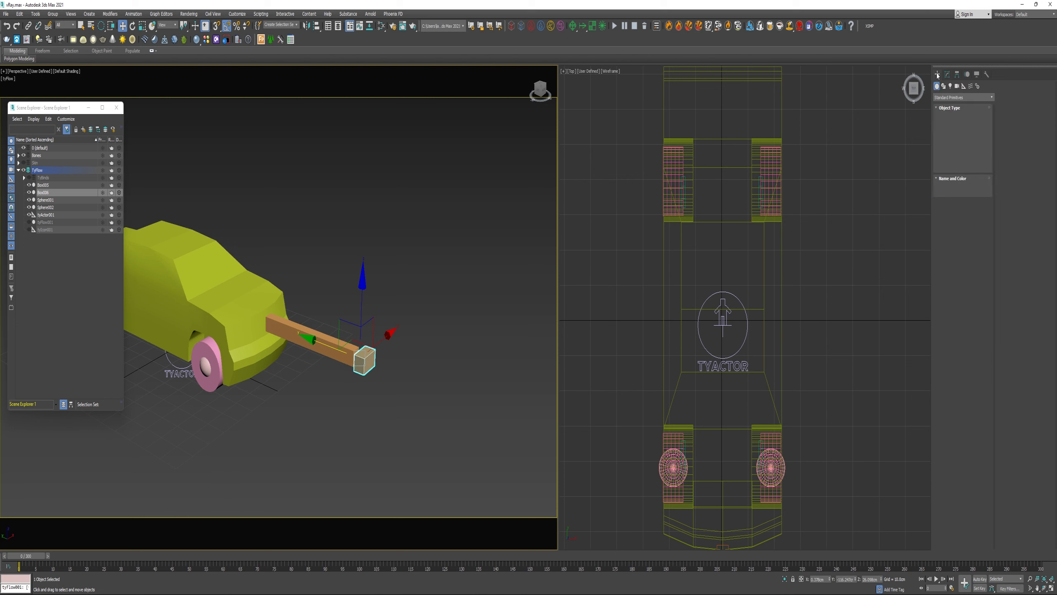
click(963, 87)
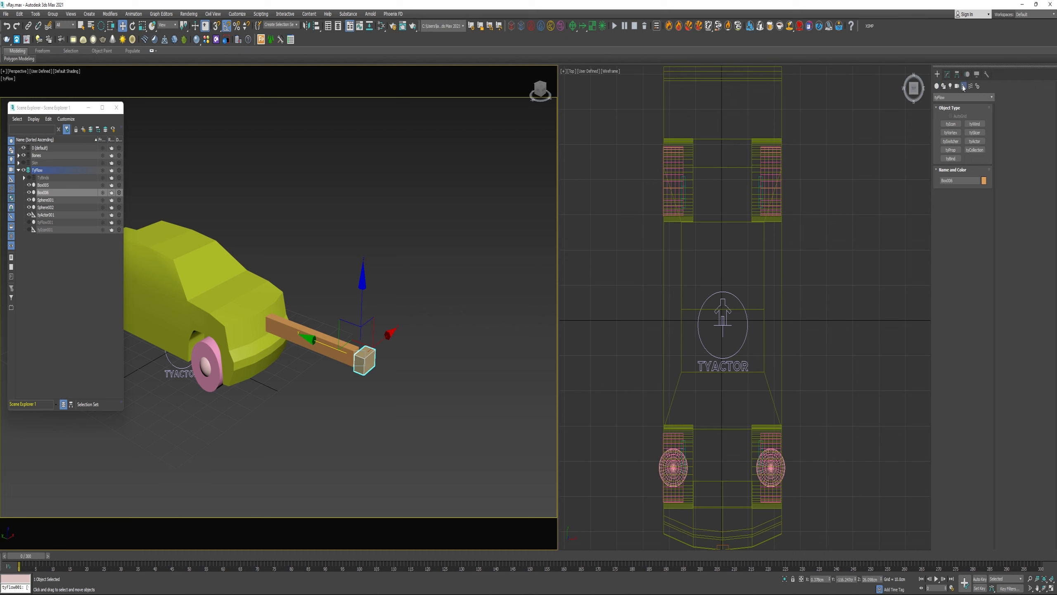
click(945, 99)
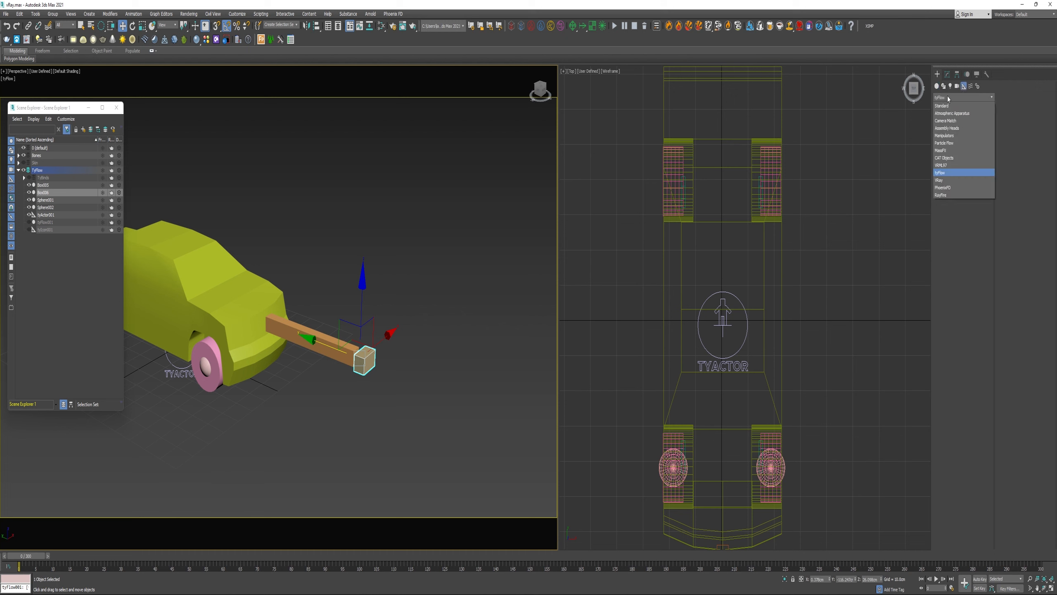
click(941, 173)
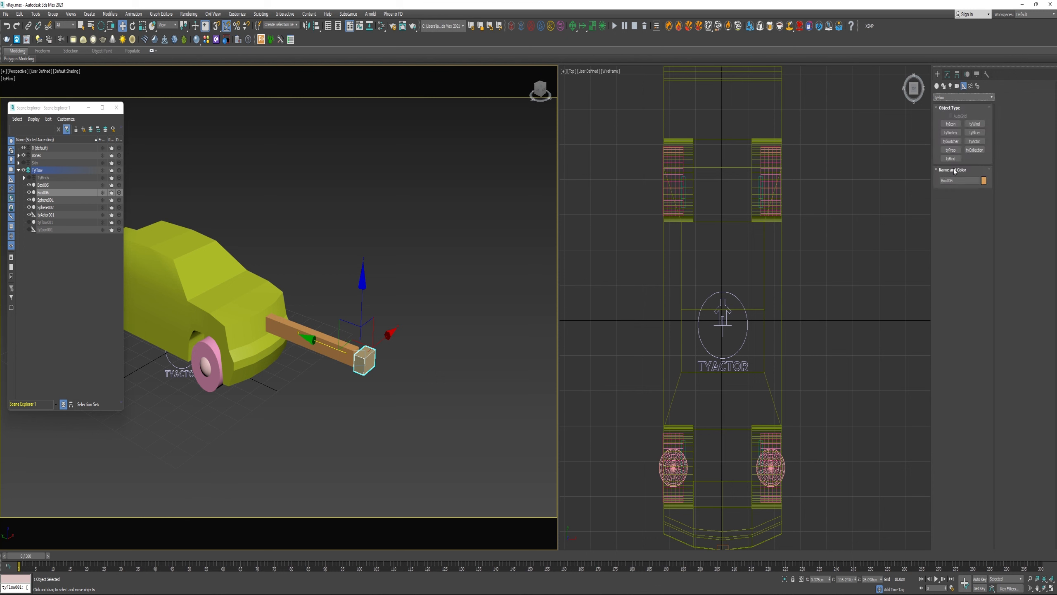
click(951, 159)
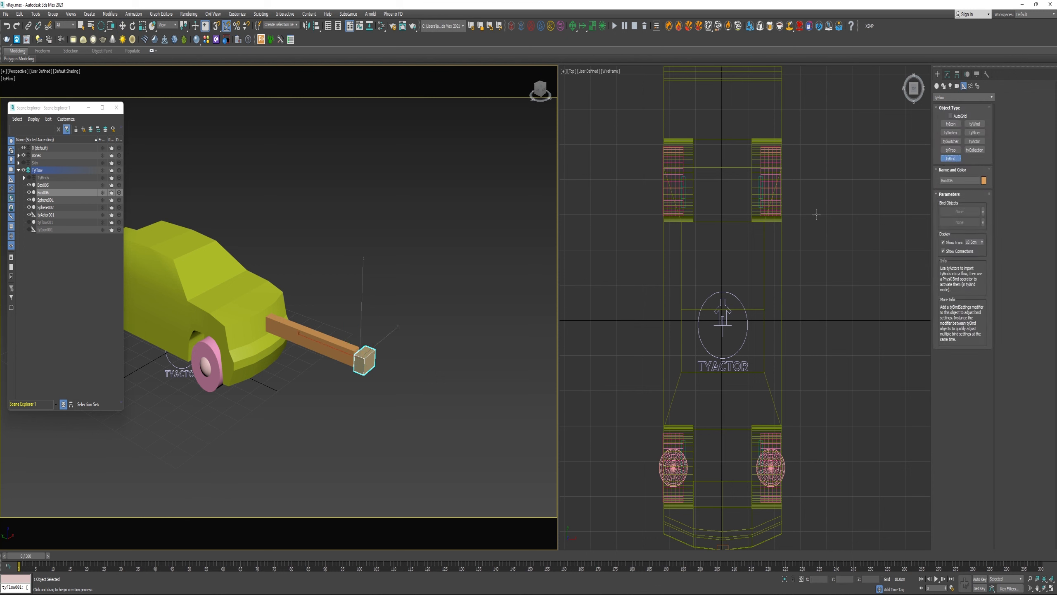
click(276, 448)
click(300, 422)
click(329, 397)
click(377, 388)
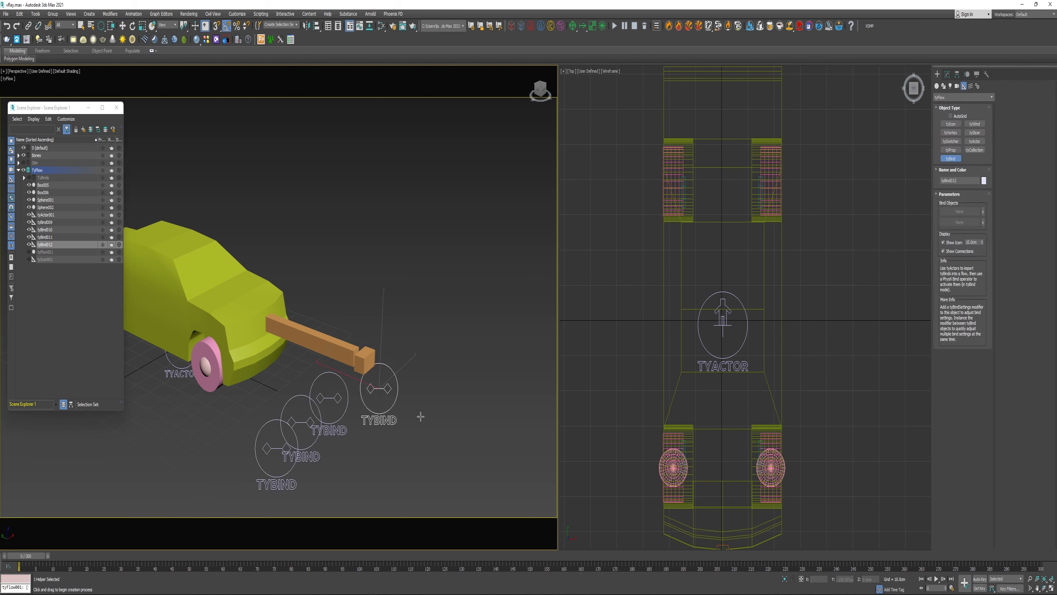
- Align the last tyBind helper to the small end block, pivot point to pivot point in X, Y and Z
key(alt+a)
click(367, 359)
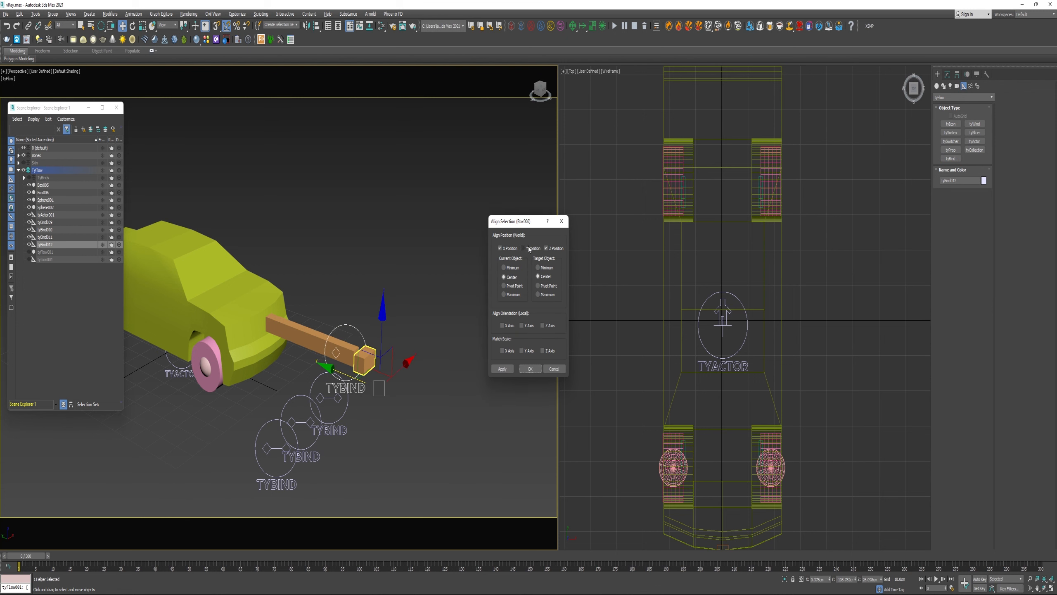
click(529, 249)
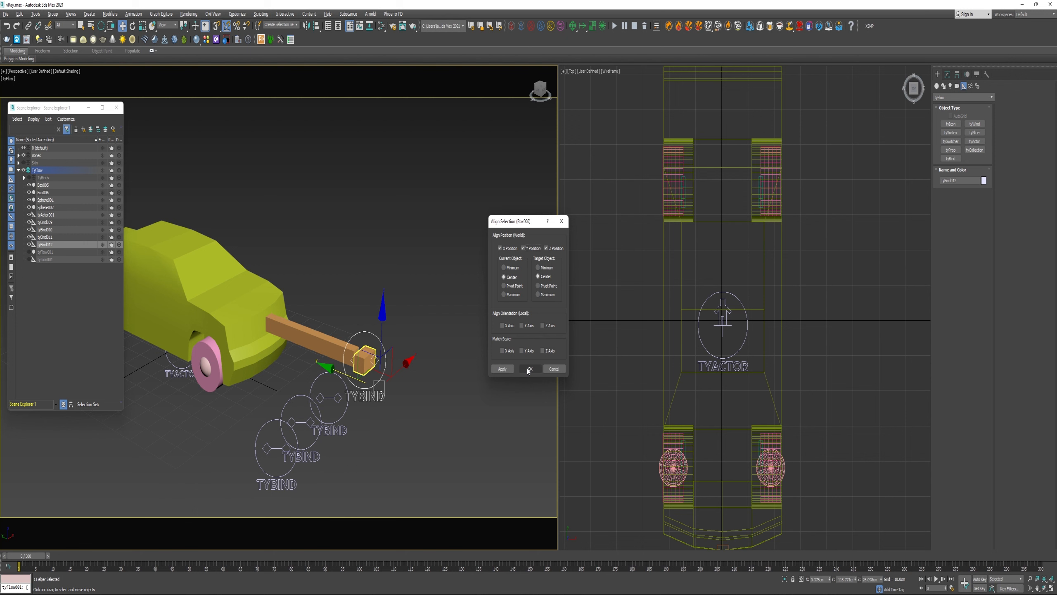
click(512, 287)
click(540, 287)
click(529, 369)
- Align the third tyBind helper to the long beam's pivot point
click(327, 397)
key(alt+a)
click(317, 338)
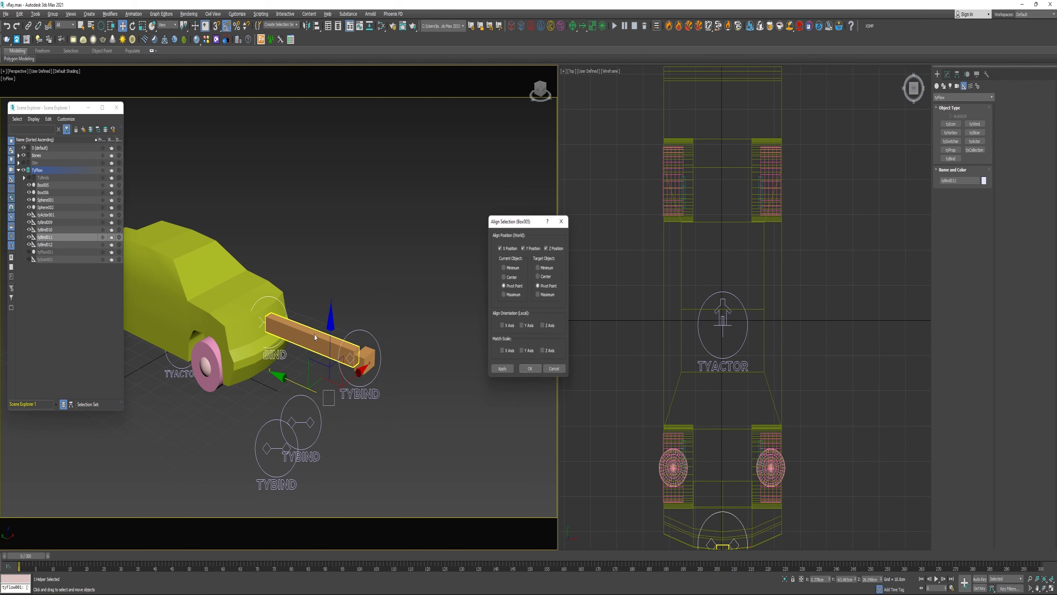
click(531, 369)
- Align the second tyBind helper to the pivot point of the sphere in the right front wheel
click(301, 422)
key(alt+a)
click(212, 368)
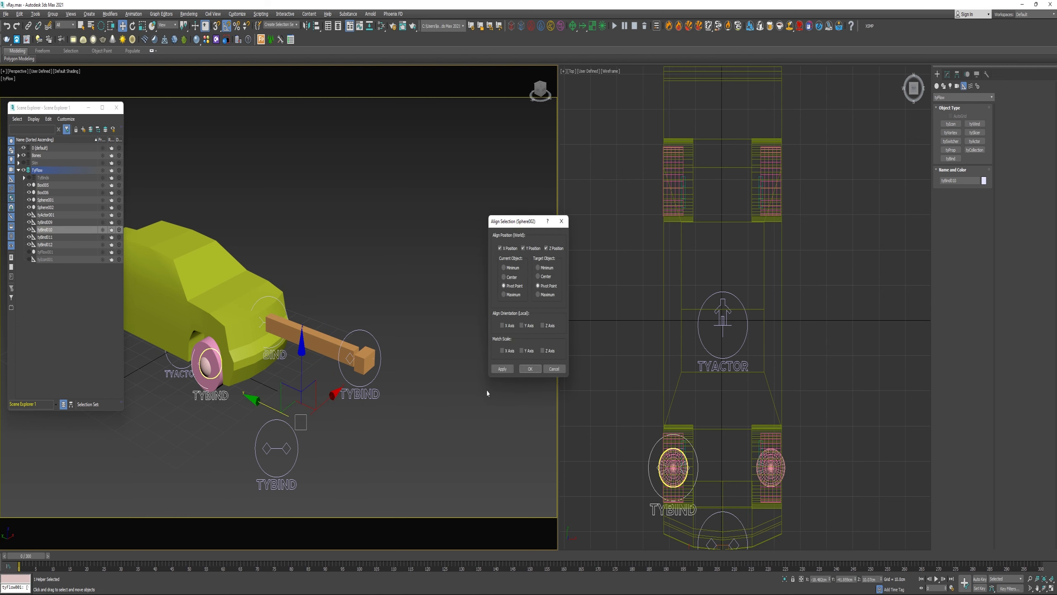
click(529, 368)
- Align the first tyBind helper to the pivot point of the sphere in the left front wheel
mouse_move(433, 403)
alt+middle_down()
mouse_move(366, 404)
mouse_move(430, 417)
alt+middle_up()
click(123, 467)
key(alt+a)
click(283, 386)
click(531, 368)
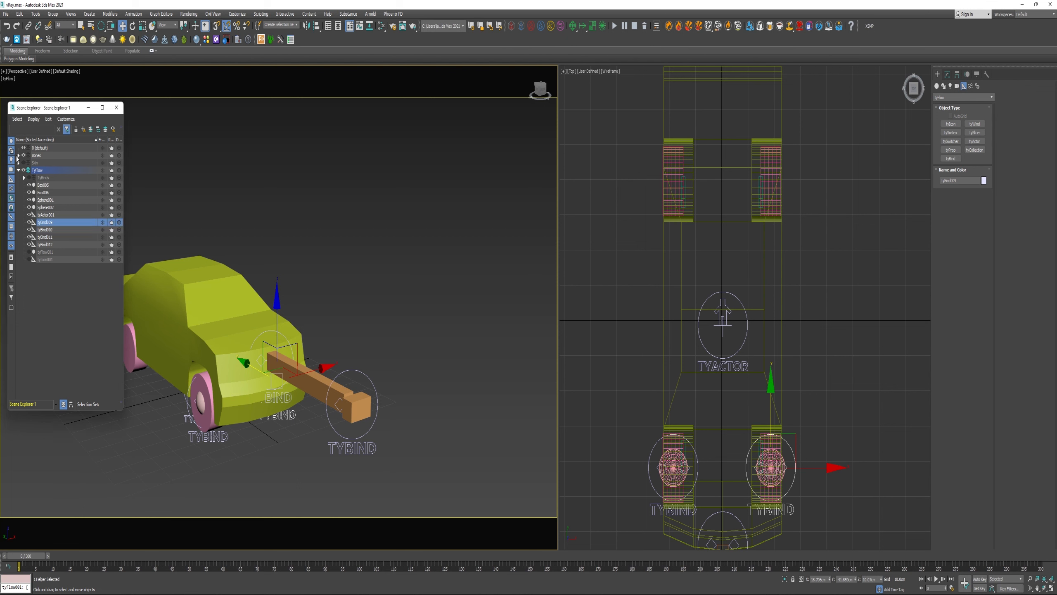
- Expand the Bones layer and hide the chassis object to expose the parts around the front wheels
click(19, 155)
click(30, 163)
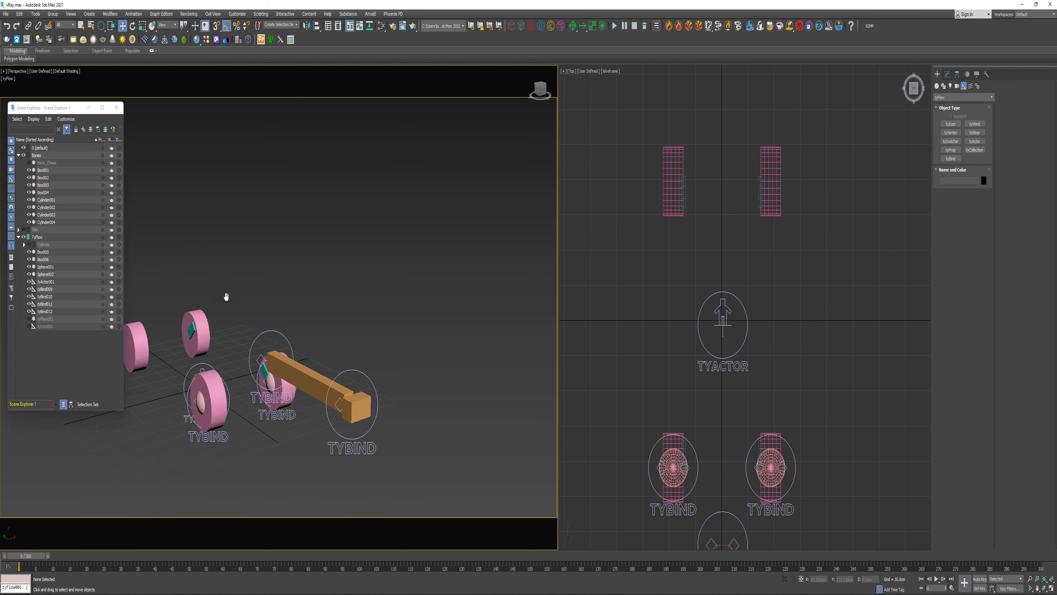
middle_drag(227, 295, 290, 272)
scroll(356, 395, up, 3)
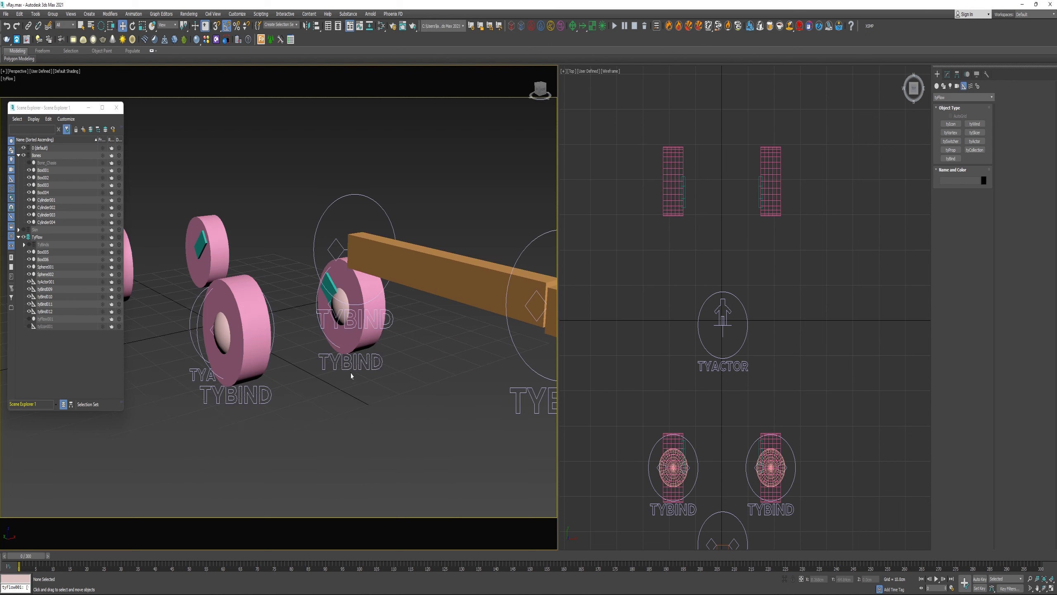
- Set the left front wheel's tyBind bind objects to the small box on that wheel, Box004, and the wheel's sphere
click(349, 365)
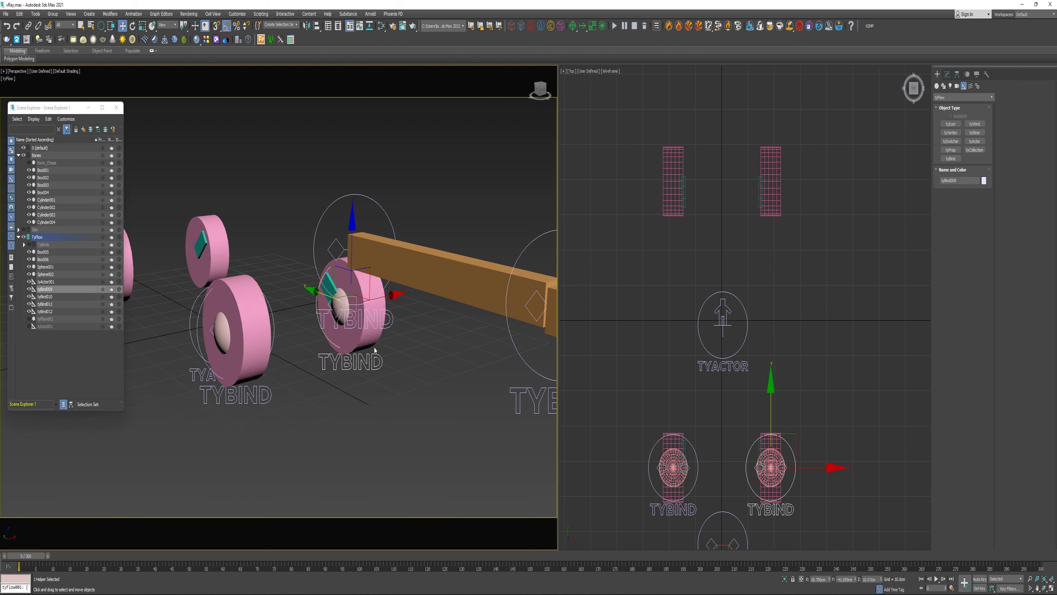
alt+middle_drag(375, 350, 373, 354)
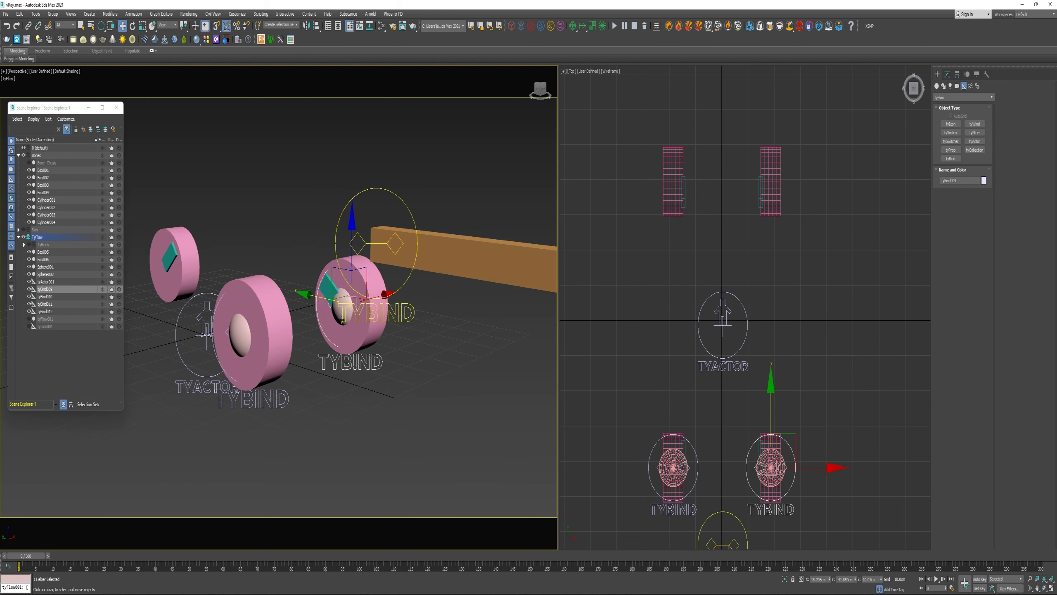
click(948, 76)
click(957, 300)
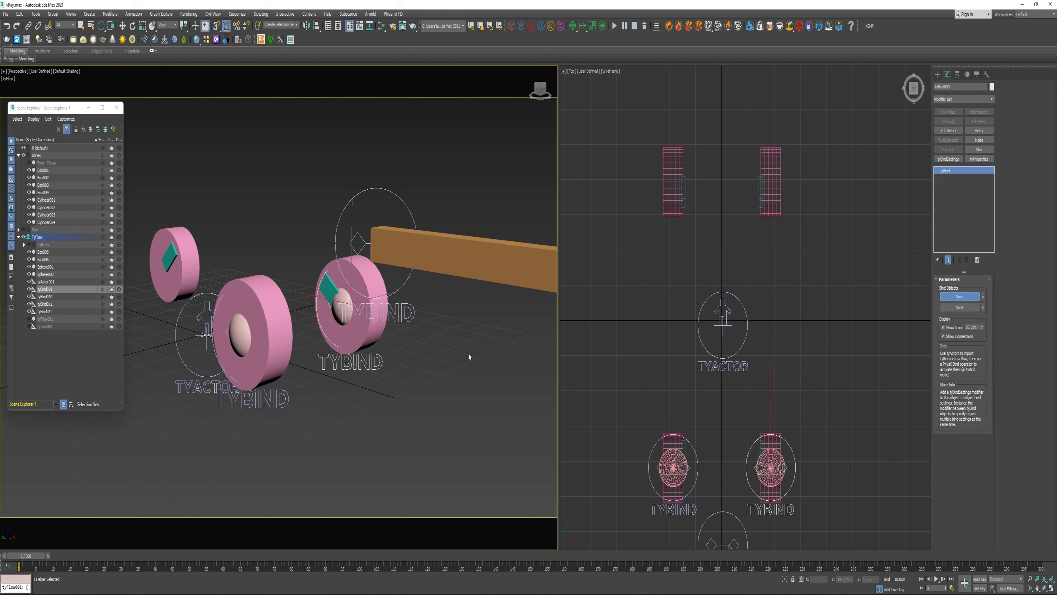
click(328, 291)
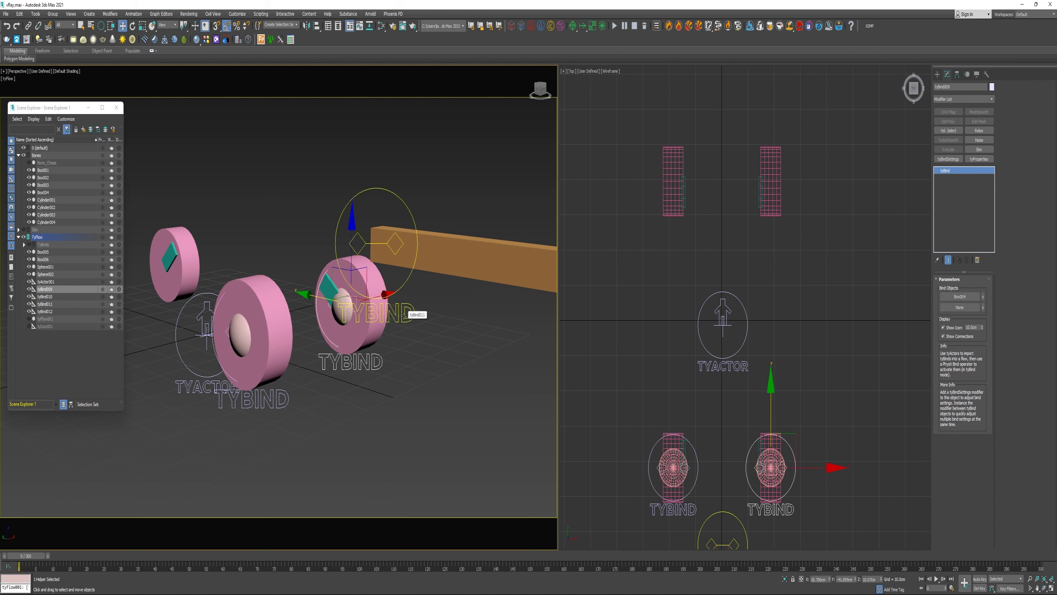
click(960, 307)
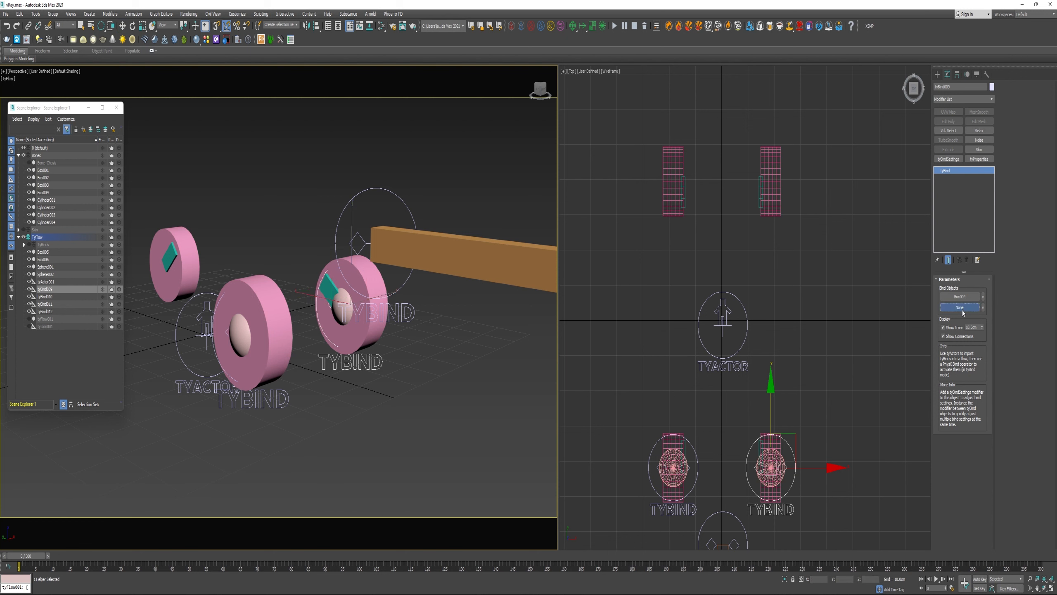
click(337, 300)
- Set the right front wheel's tyBind bind objects to the small box on that wheel, Box001, and the wheel's sphere
click(265, 397)
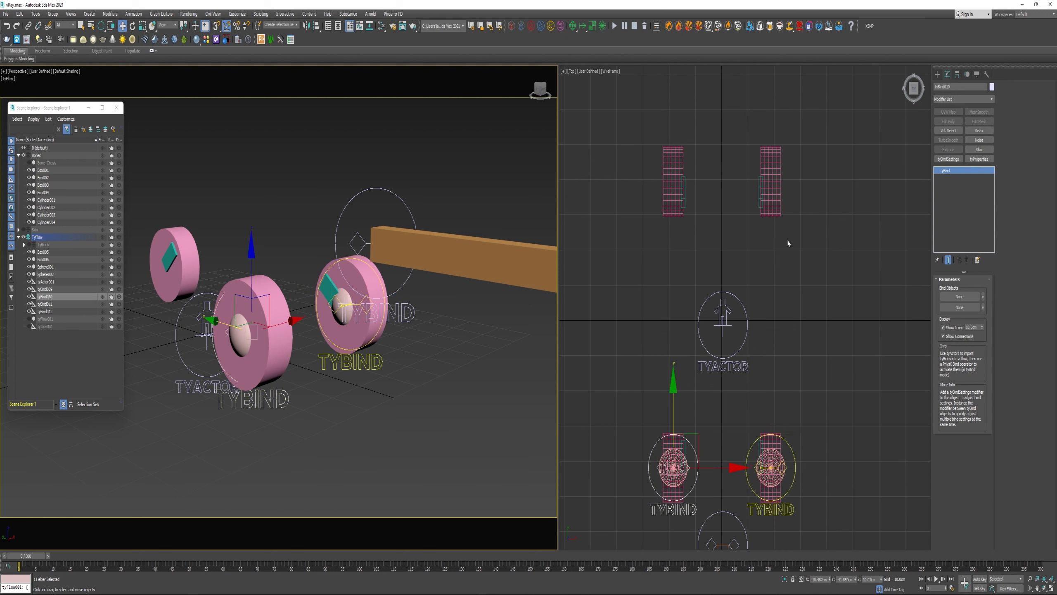
click(960, 296)
alt+middle_drag(354, 304, 387, 303)
click(287, 325)
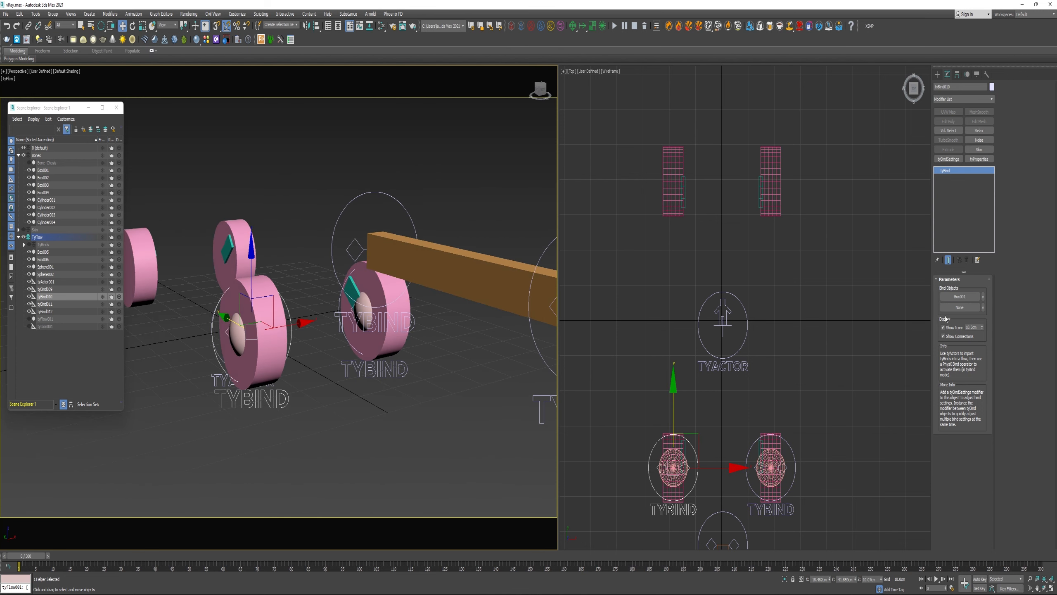
click(960, 306)
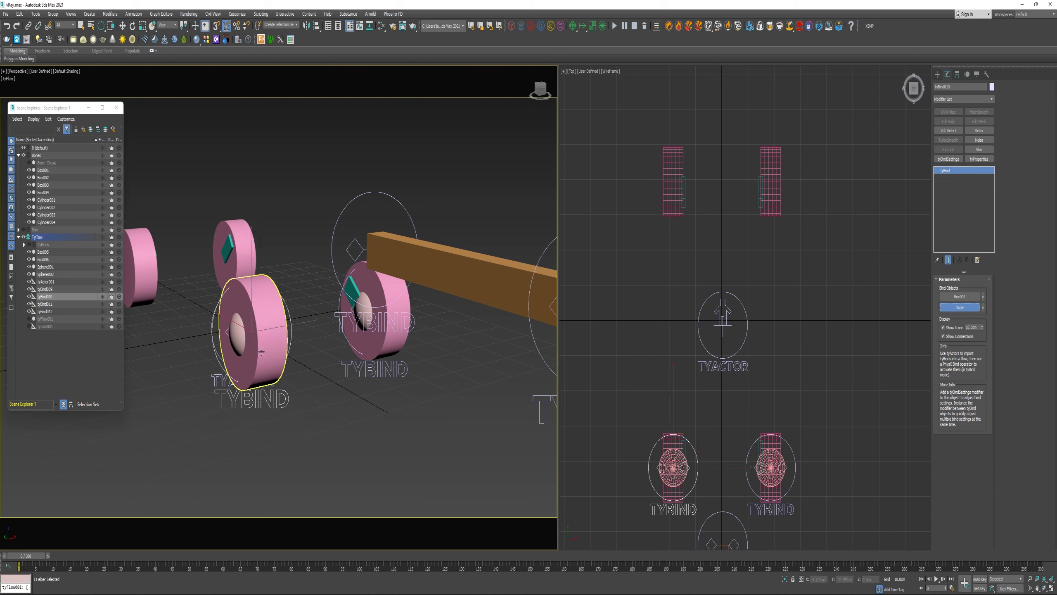
click(237, 340)
- Add a shared tyBindSettings modifier to both front-wheel sphere tyBinds and increase its swing Limit Z
alt+middle_drag(387, 401, 277, 394)
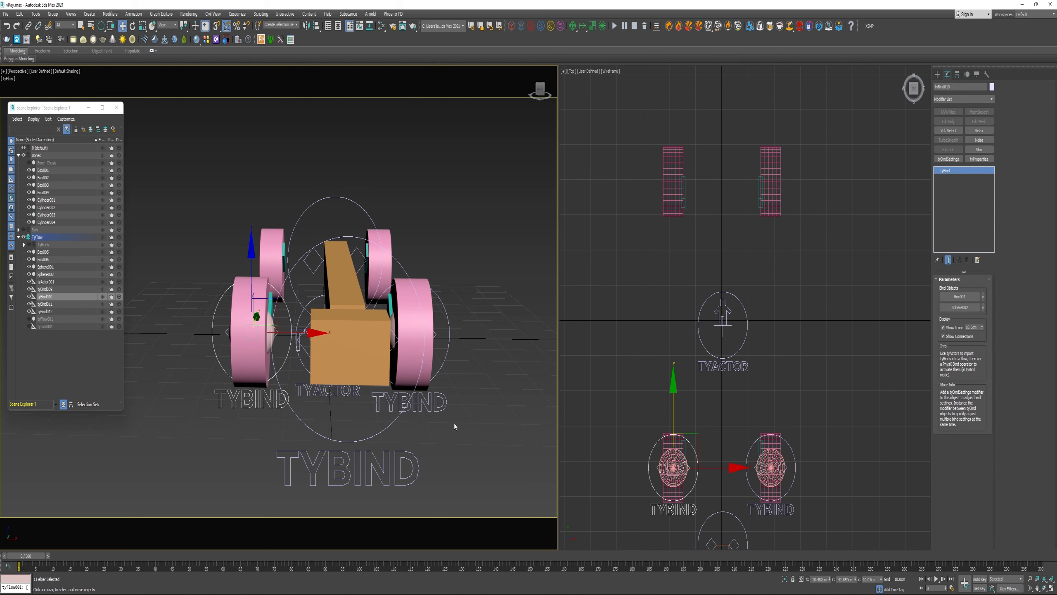
ctrl+click(444, 403)
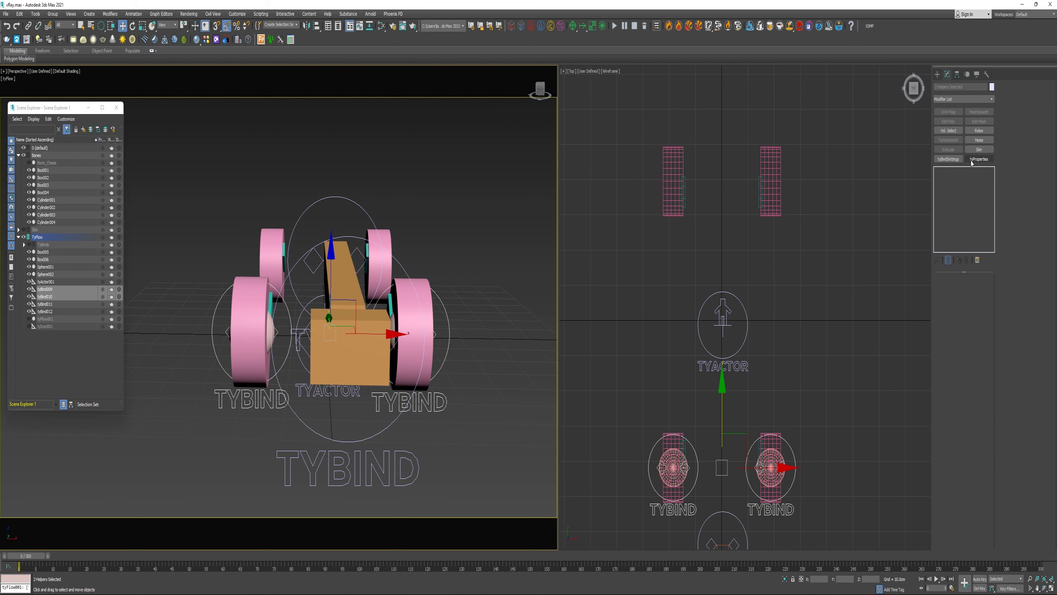
click(951, 160)
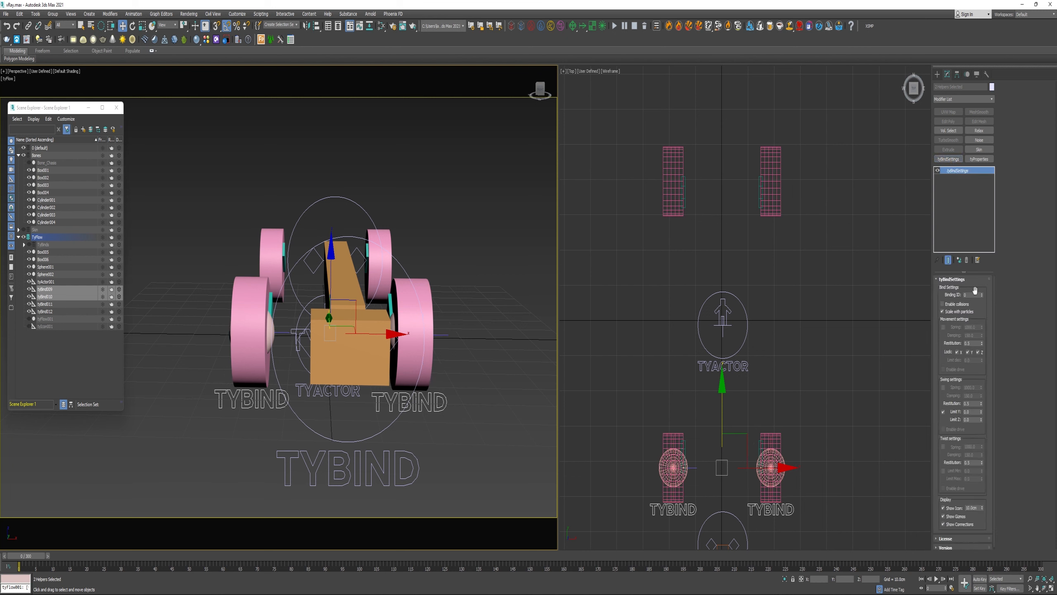
click(972, 418)
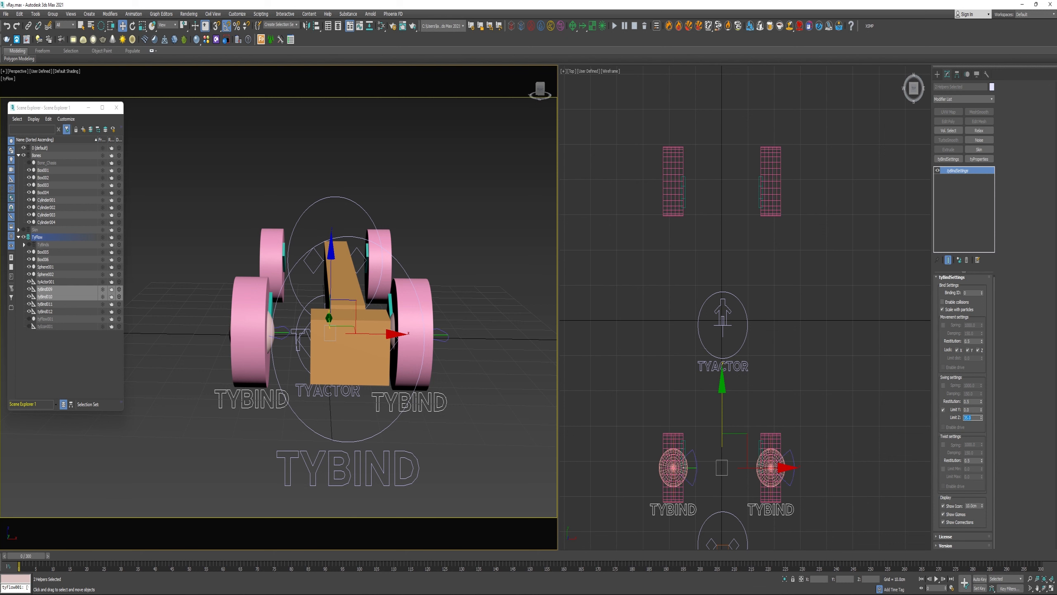
- Hide the icons of both front-wheel sphere tyBinds and enlarge their gizmos
click(944, 507)
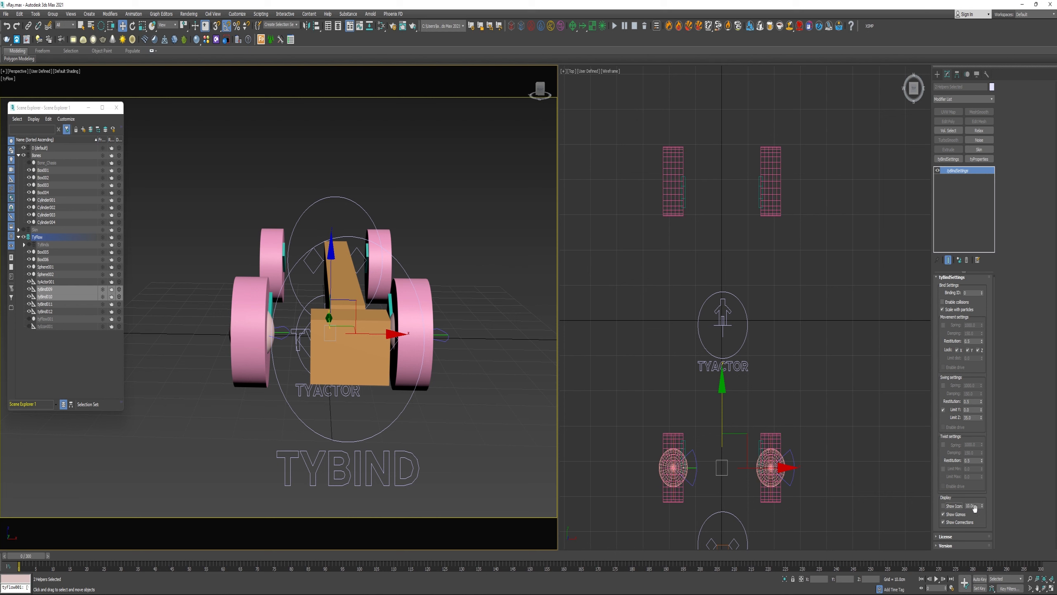
drag(983, 504, 980, 491)
- Set the bind objects of the tyBind at the beam's wheel-side end to the hidden chassis bone and the beam, Box005
alt+middle_drag(495, 454, 520, 461)
scroll(478, 450, down, 3)
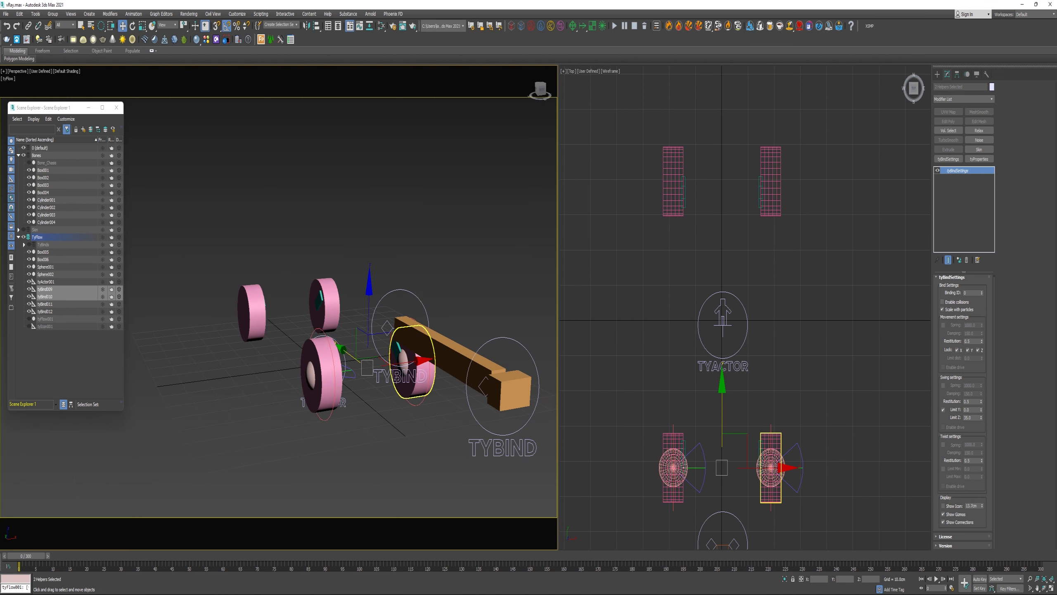
click(388, 376)
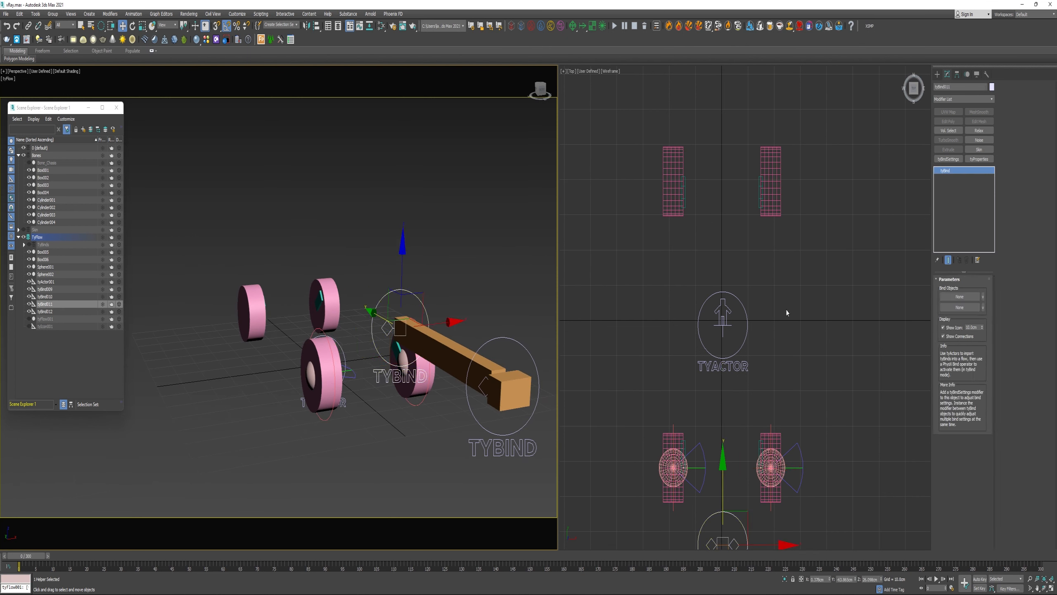
click(956, 296)
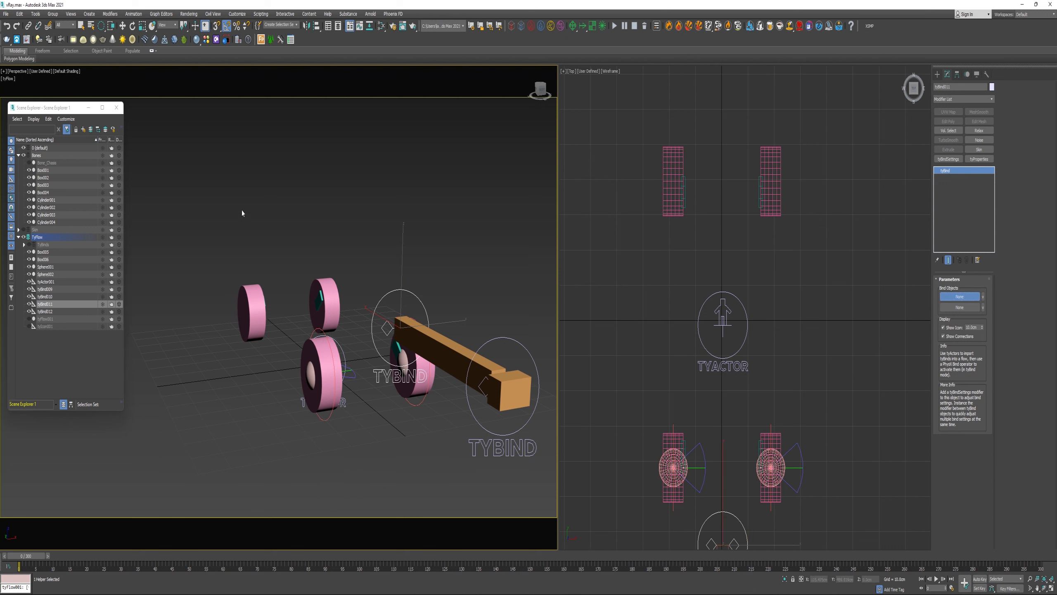
click(44, 163)
click(959, 307)
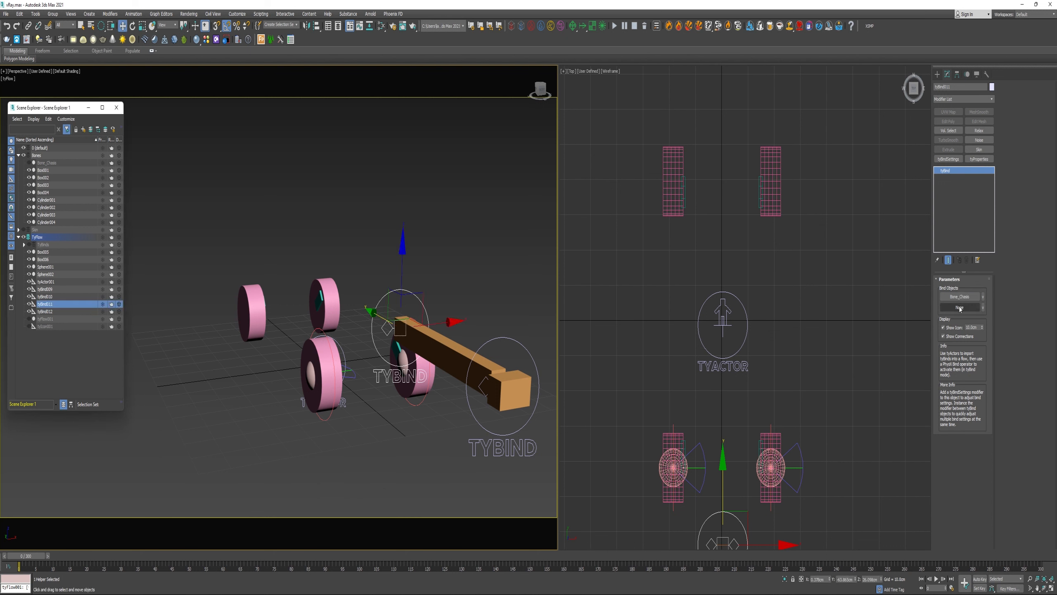
click(440, 345)
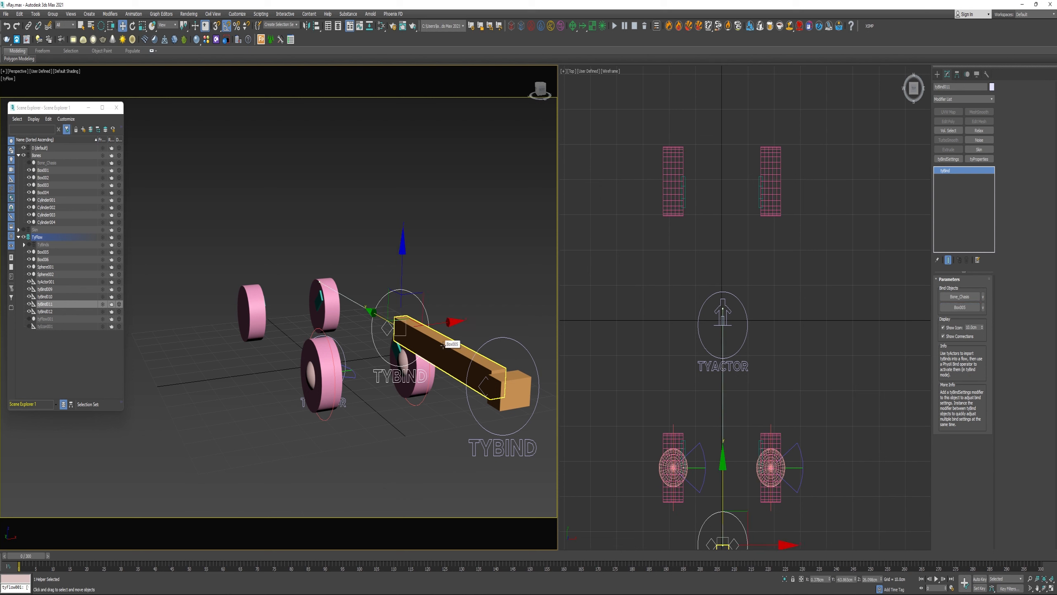
- Add tyBindSettings to the chassis-to-beam tyBind and enable its twist spring and drive, with spring 30 and damping 10
click(993, 100)
scroll(980, 367, down, 8)
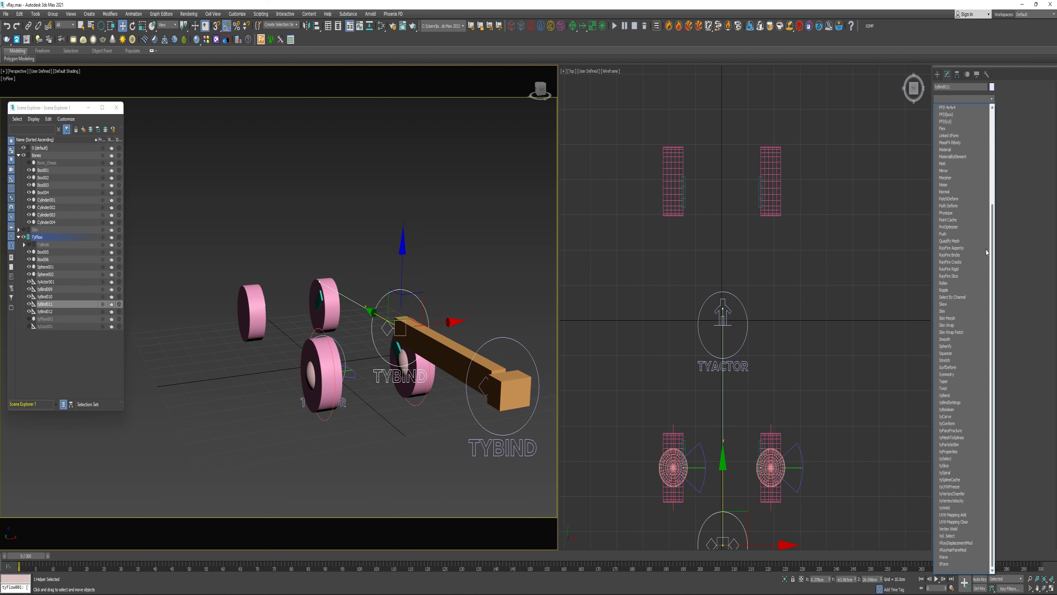
click(967, 403)
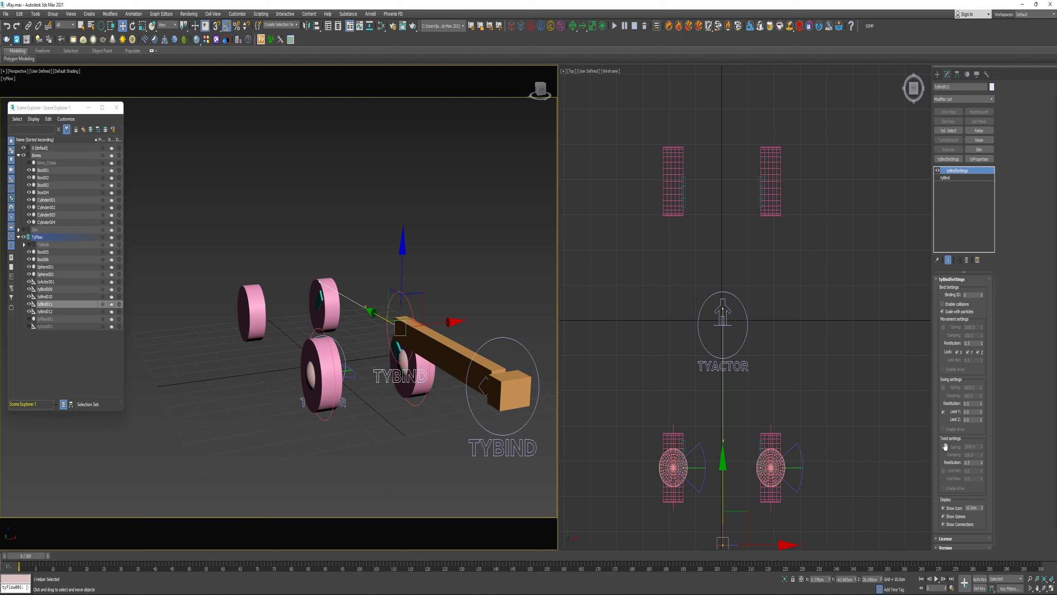
click(944, 447)
double_click(974, 447)
text(3)
key(Tab)
text(1)
- Hide the chassis-to-beam tyBind's icon and rotate the helper so its twist gizmo lies horizontal
click(943, 509)
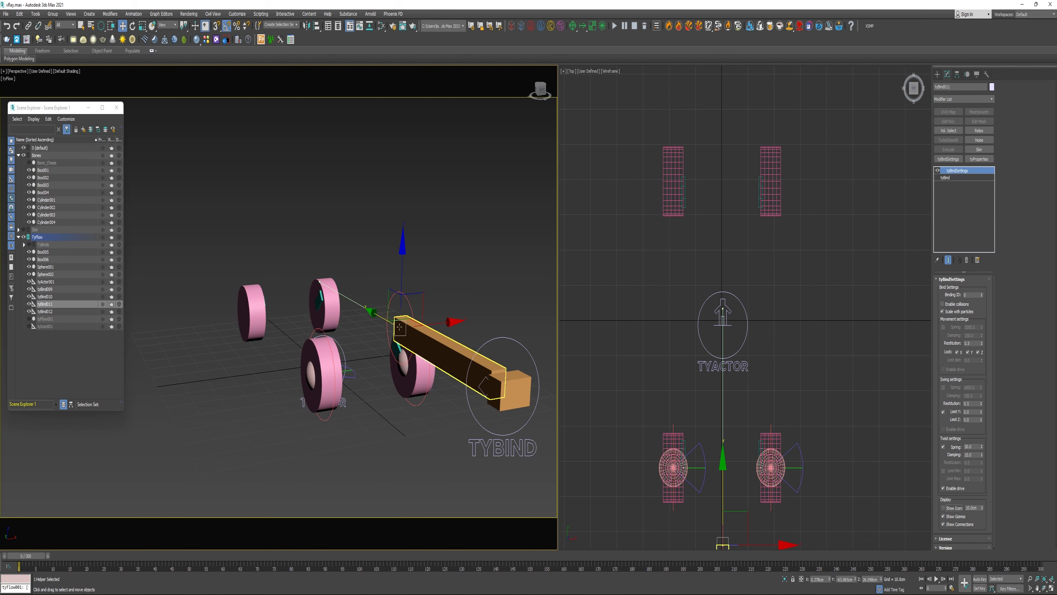
key(e)
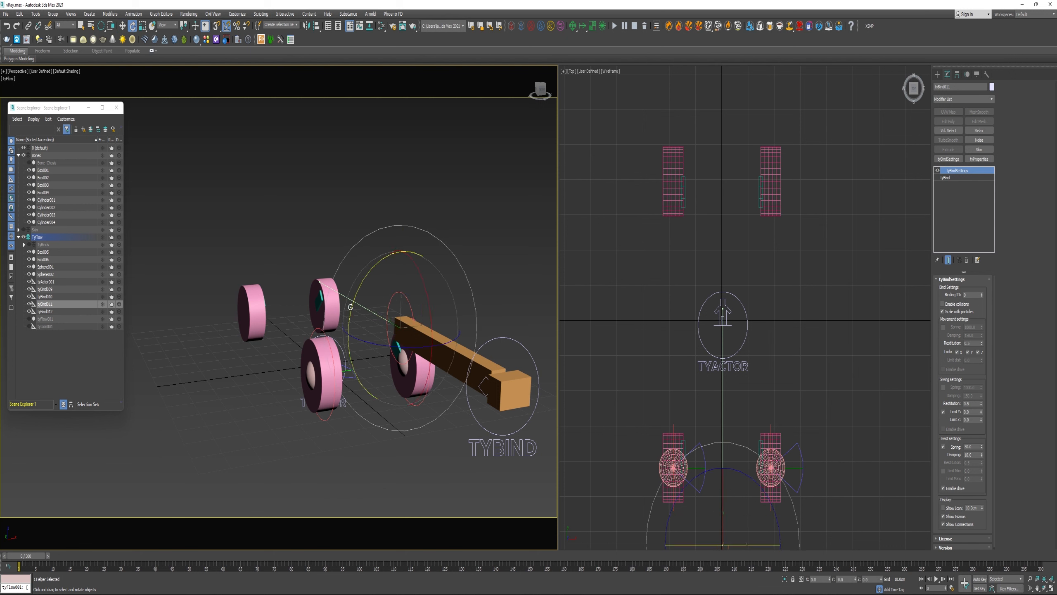
drag(350, 307, 360, 271)
- Set the bind objects of the tyBind at the end block to the beam, Box005, and the block, Box006
click(498, 436)
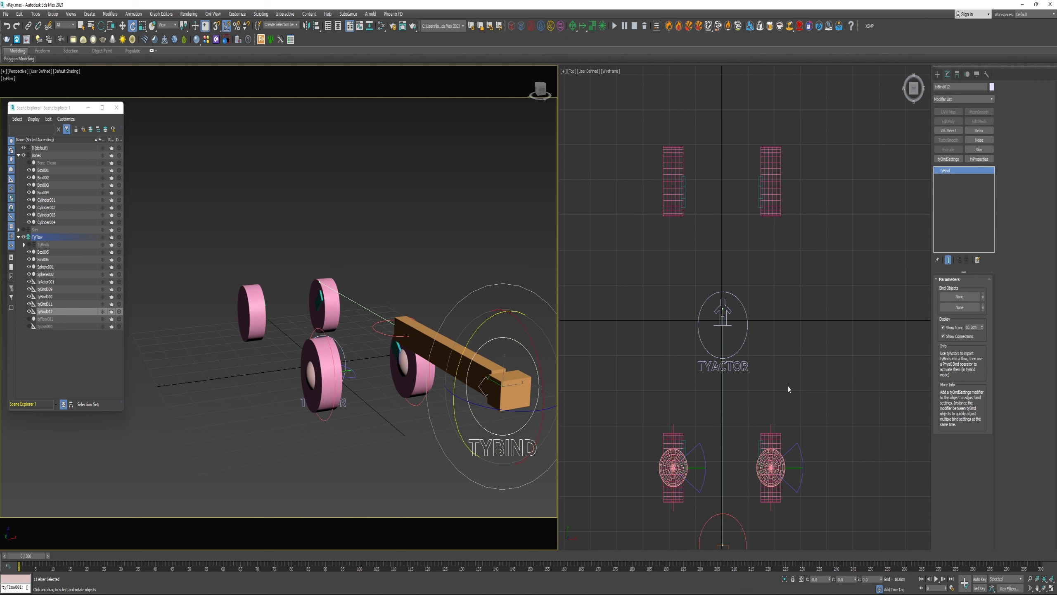
click(955, 299)
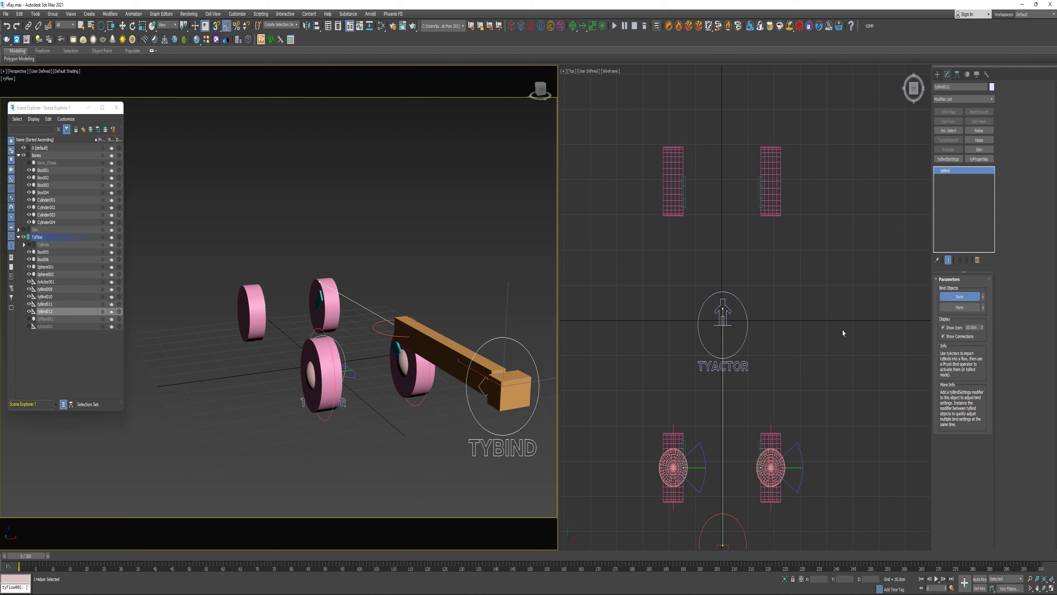
click(446, 356)
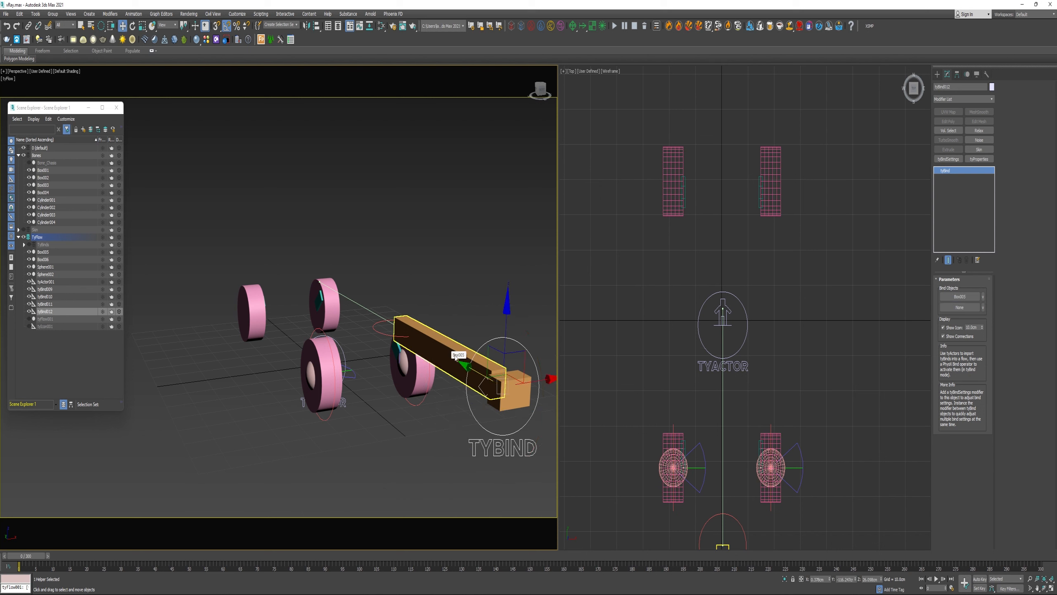
click(511, 393)
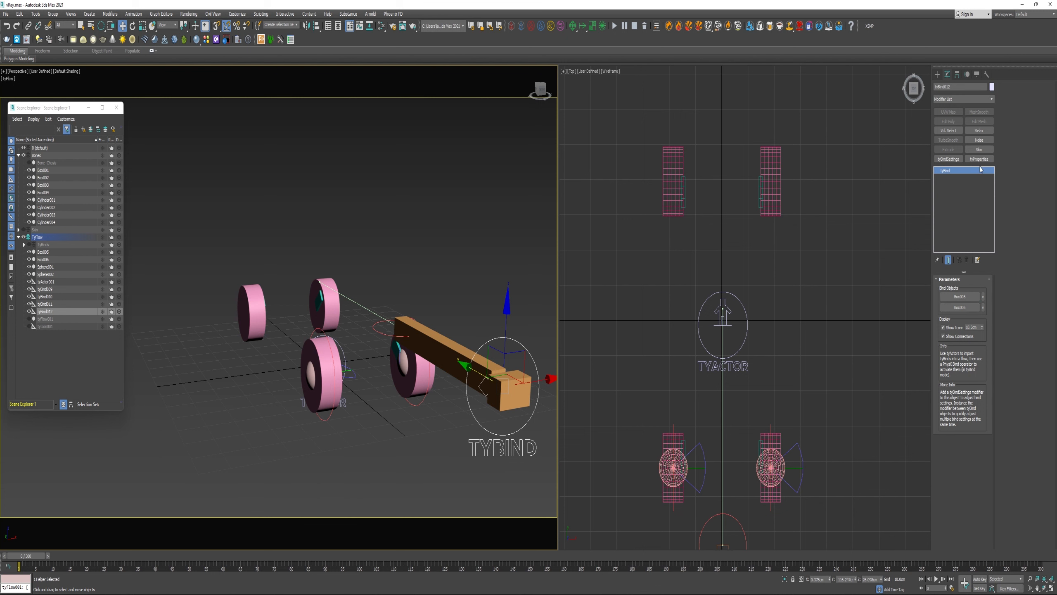
- Add tyBindSettings to the end block's tyBind and enable its twist spring and drive, with spring 10000
click(943, 160)
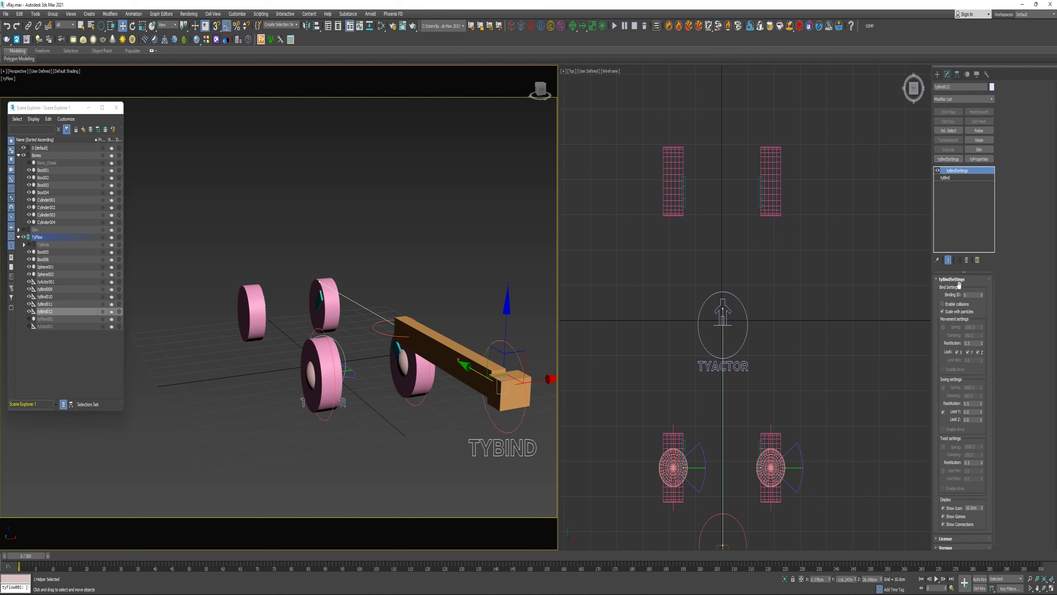
click(943, 448)
click(970, 447)
click(944, 488)
- Hide the icon of the end block's tyBind and rotate the helper so its twist gizmo lies horizontal
click(943, 508)
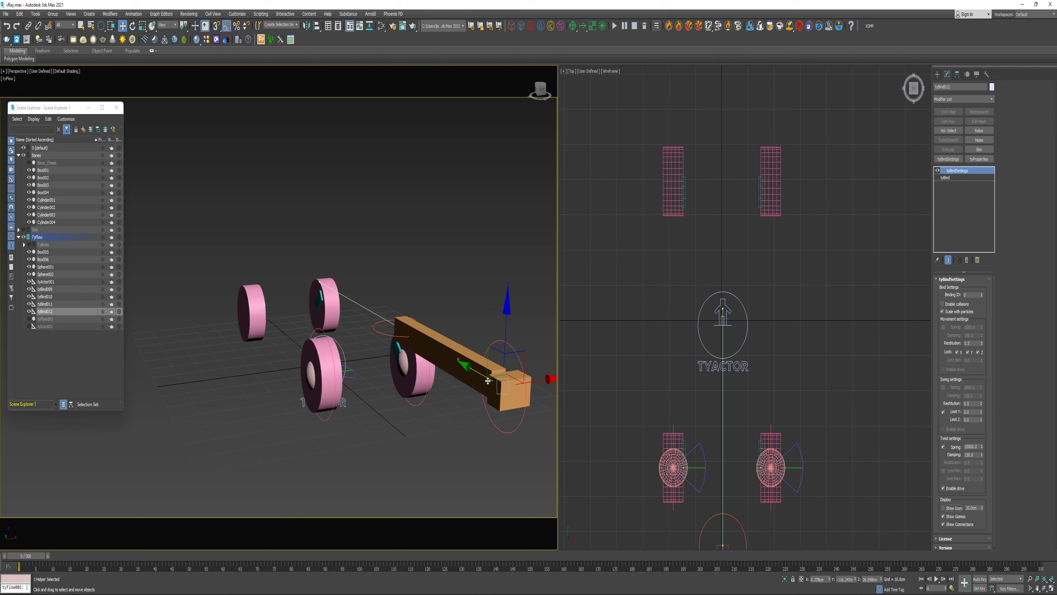
key(e)
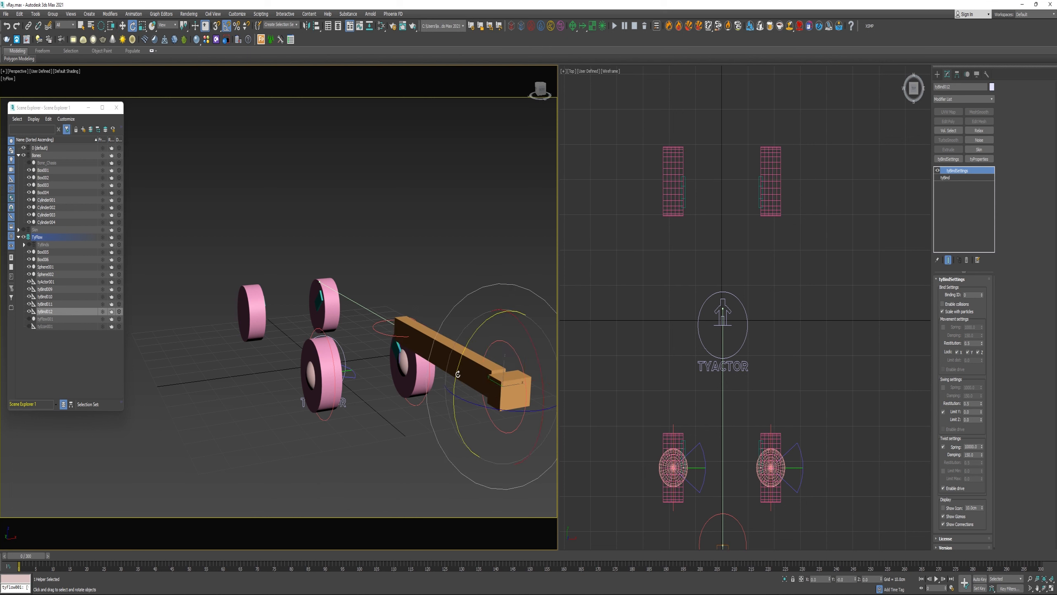
drag(456, 375, 460, 345)
key(q)
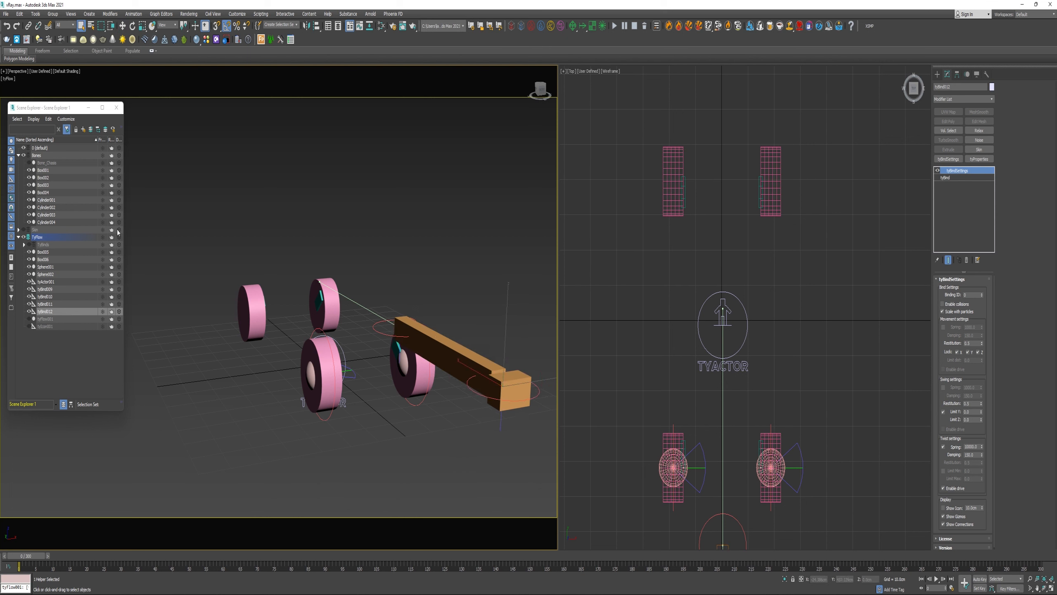
- Unhide the TyBinds layer and replace Box004 with Sphere001 as the first bind object of the left front wheel's original tyBind
click(29, 245)
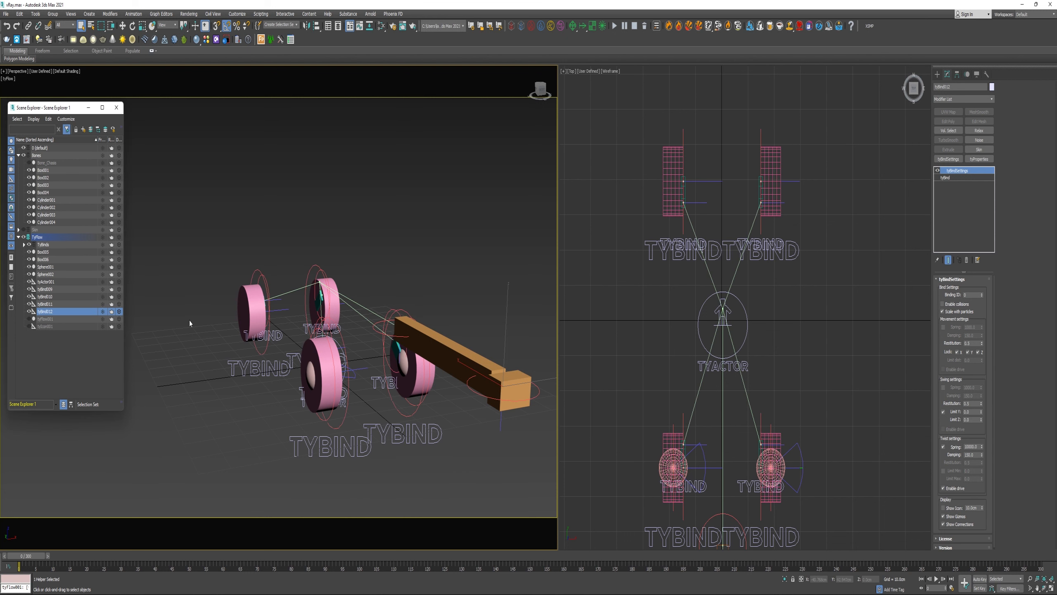
click(407, 414)
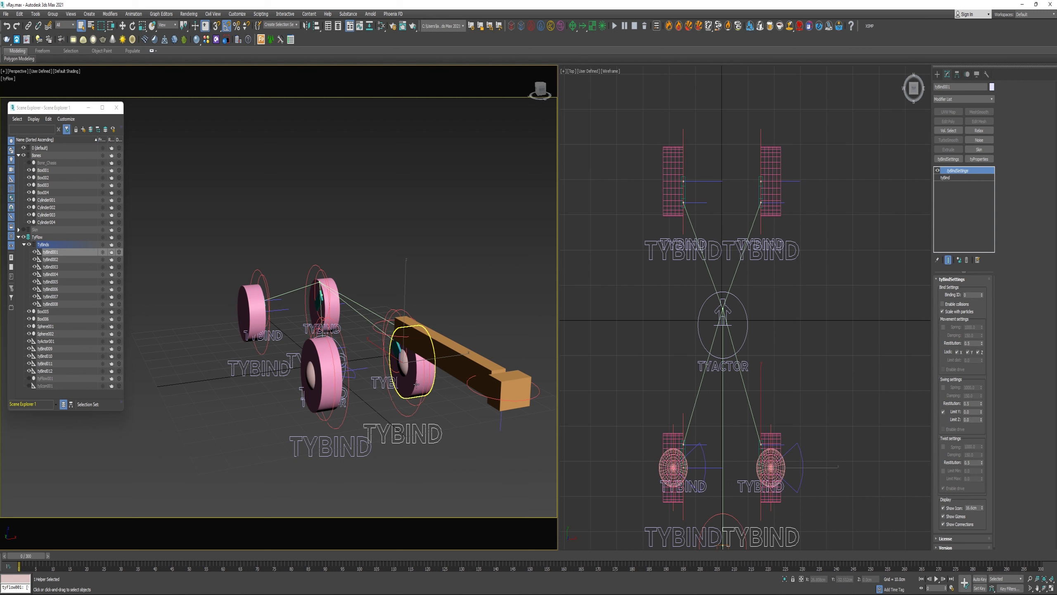
click(946, 179)
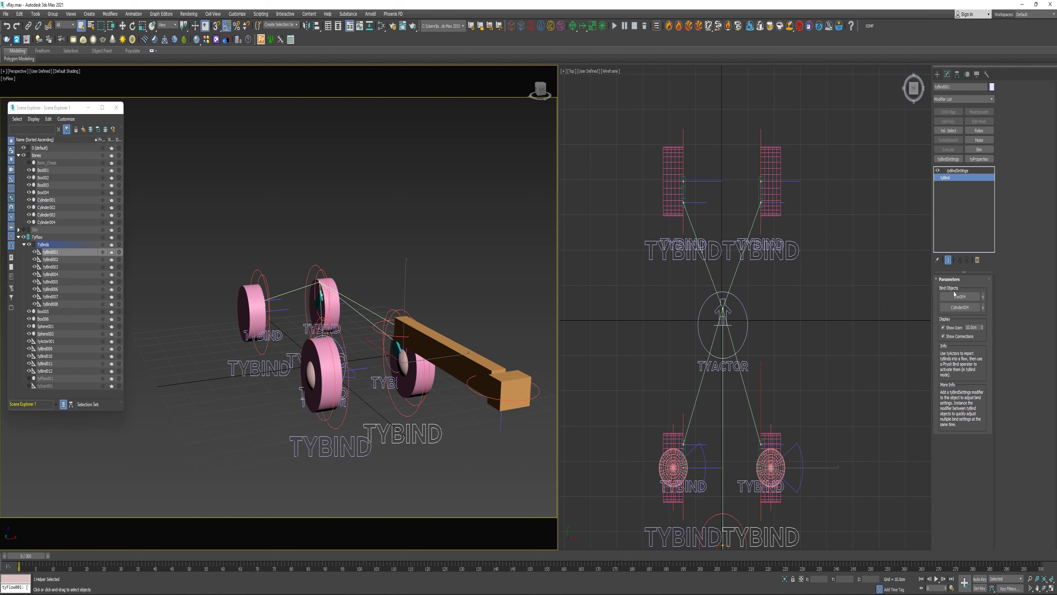
click(957, 297)
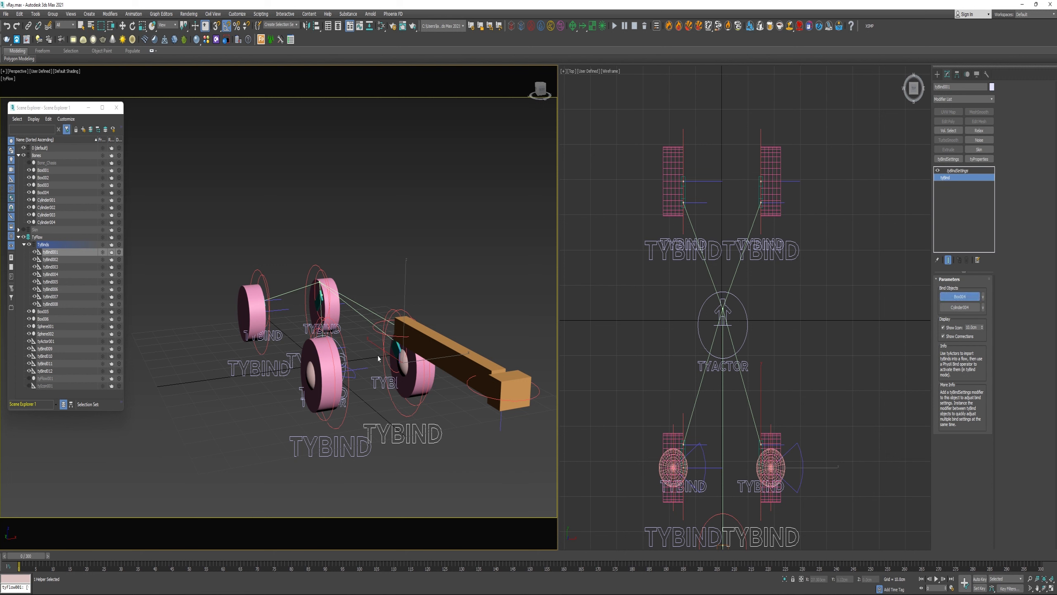
click(404, 363)
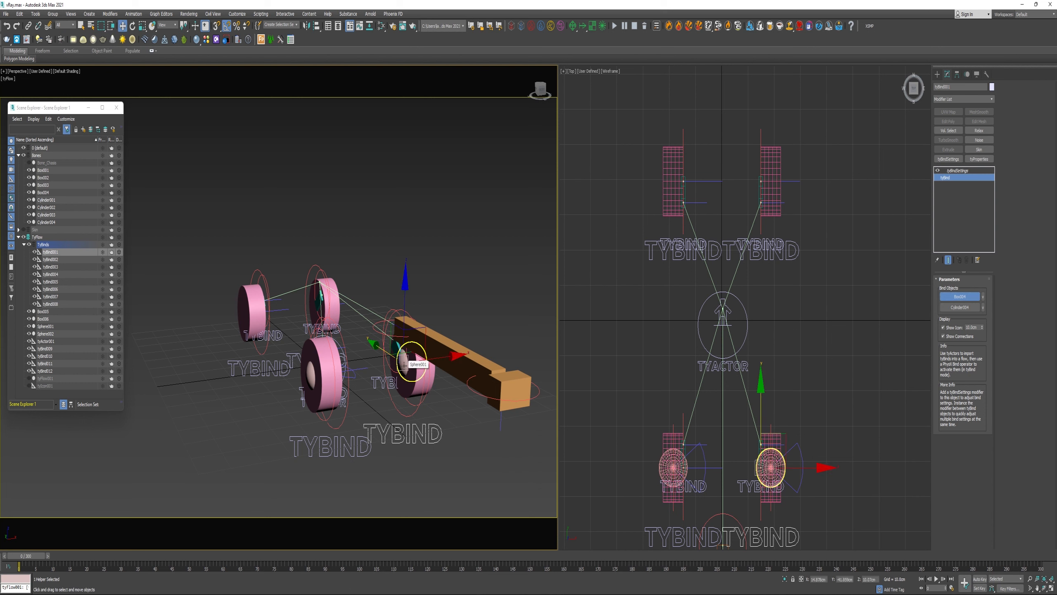
- Replace Box001 with Sphere002 as the first bind object of the right front wheel's original tyBind
click(337, 424)
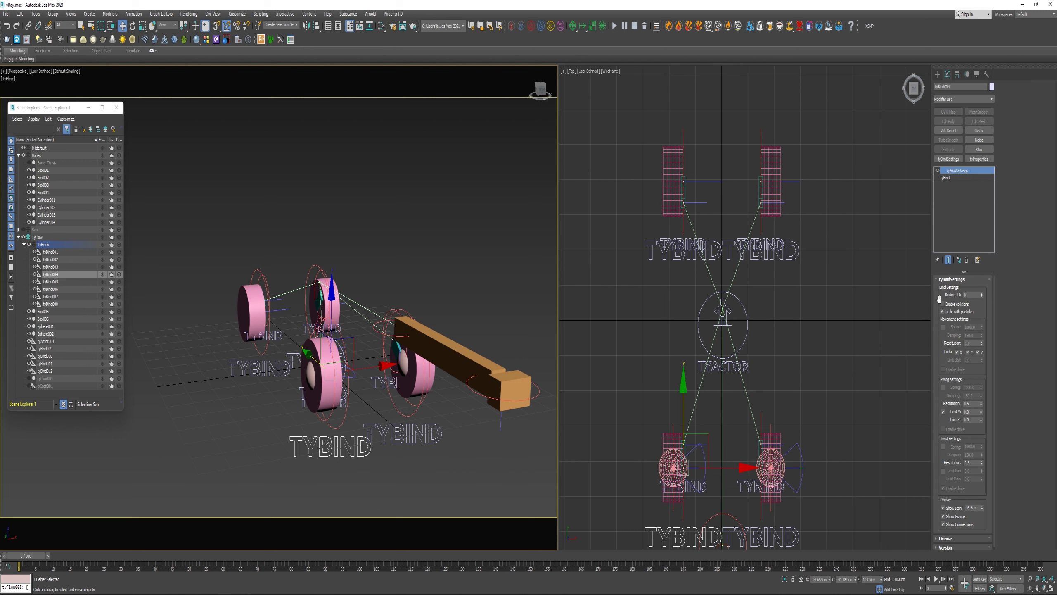
click(946, 178)
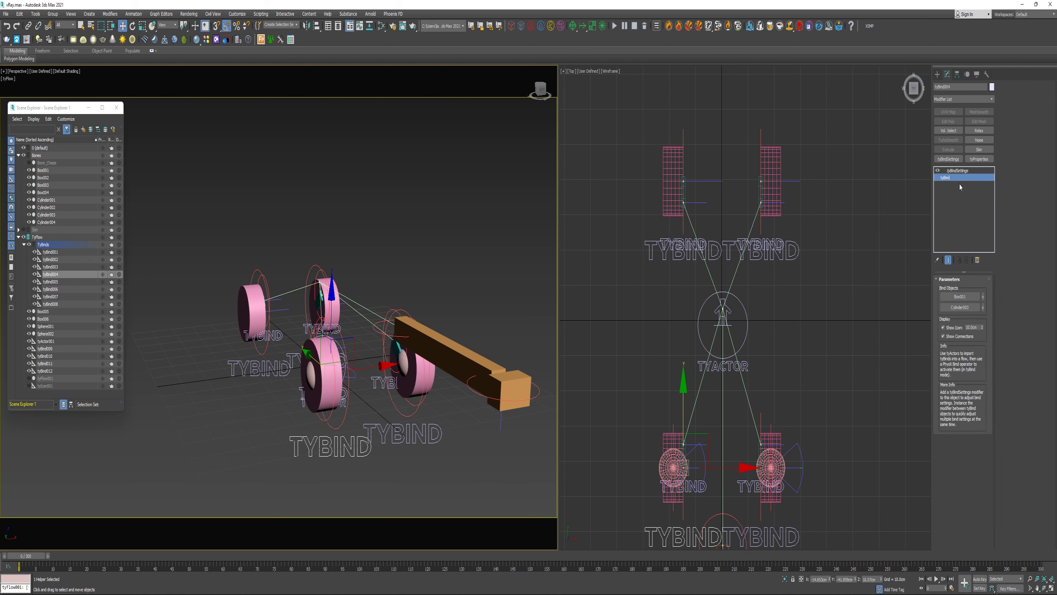
click(960, 297)
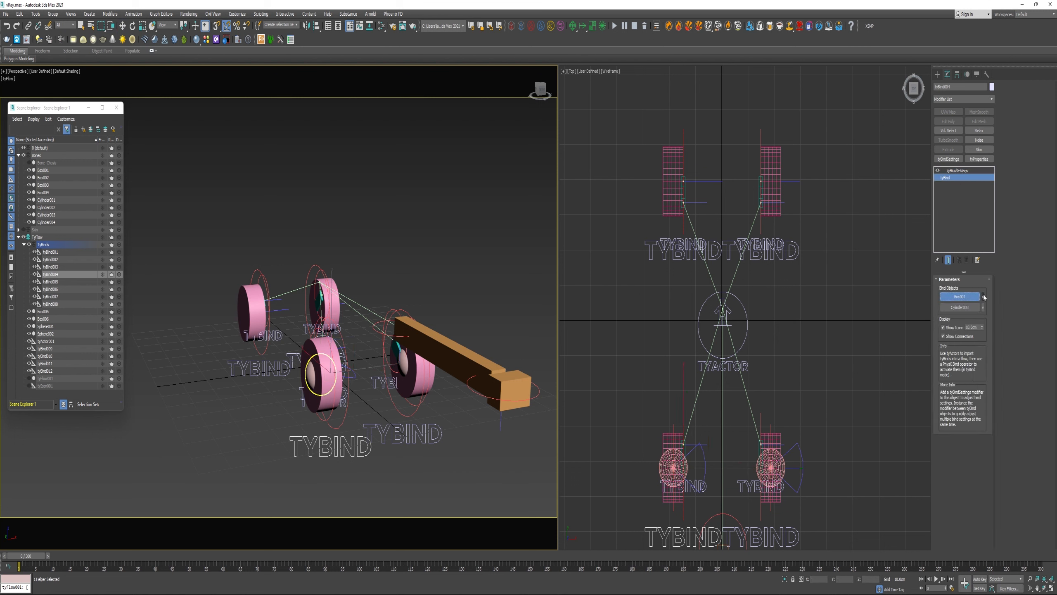
click(311, 378)
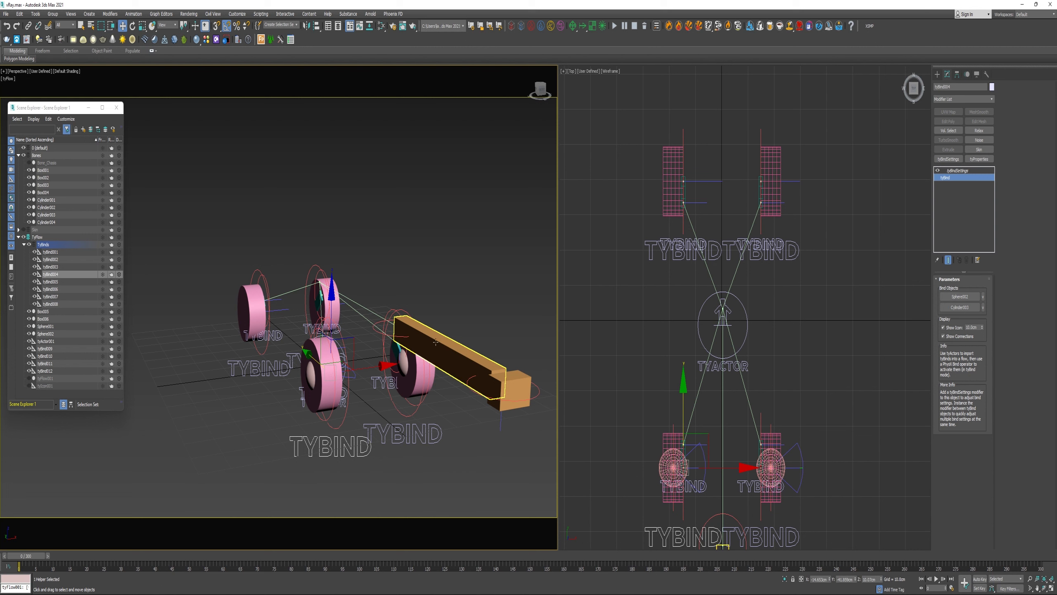
alt+middle_drag(316, 387, 363, 381)
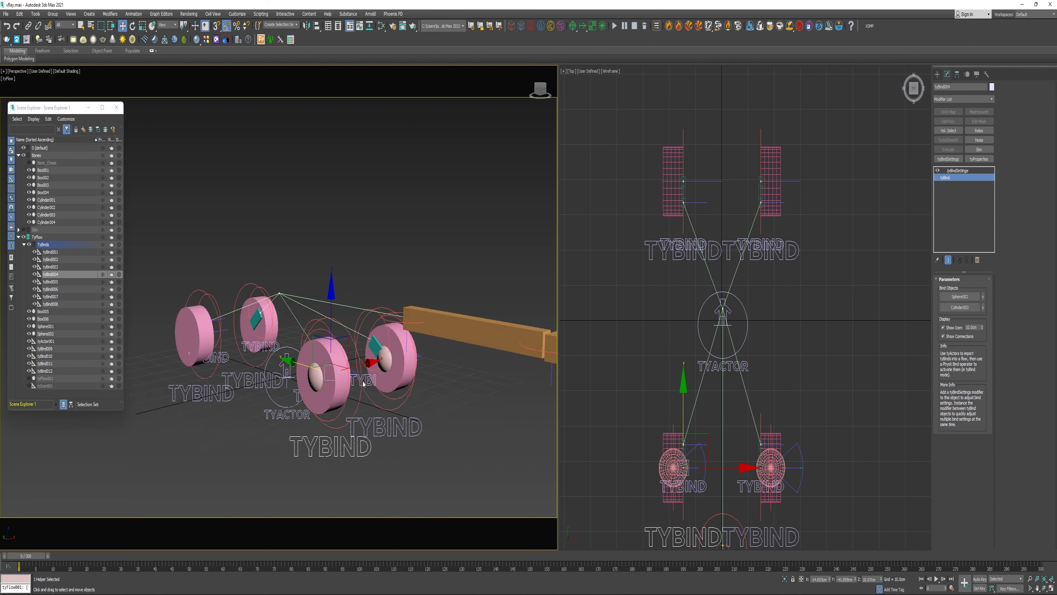
- Add the four new helpers tyBind009 through tyBind012 to the tyActor's rig nodes
click(298, 379)
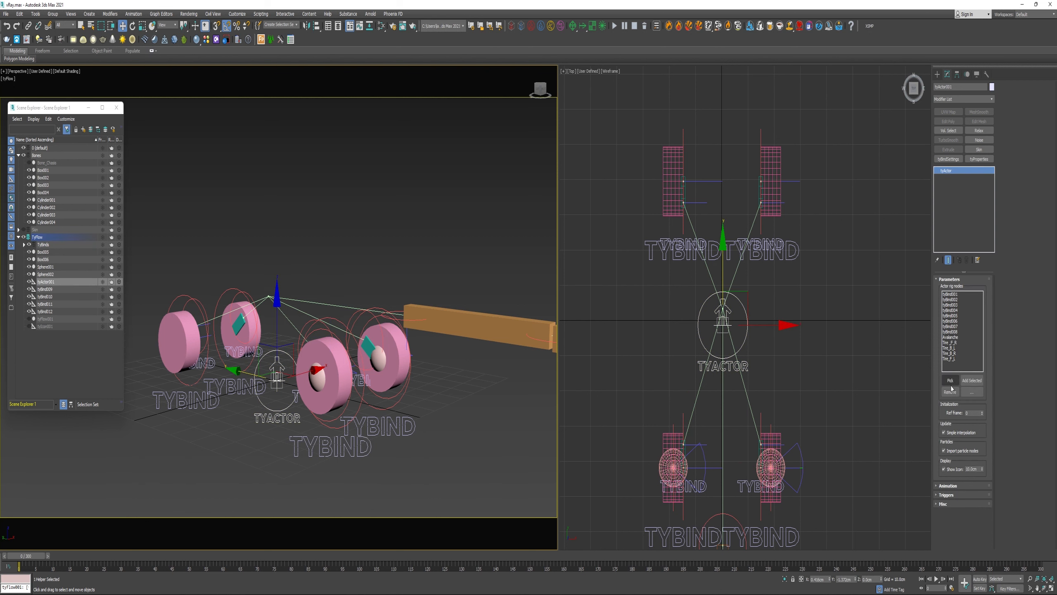
click(950, 380)
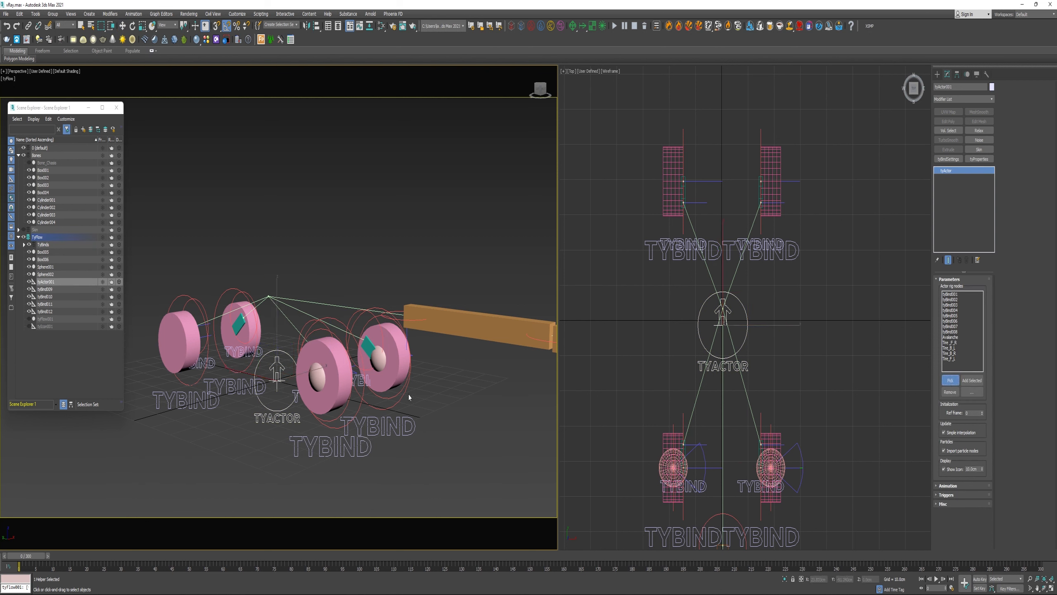
click(344, 422)
click(341, 380)
click(951, 380)
click(411, 327)
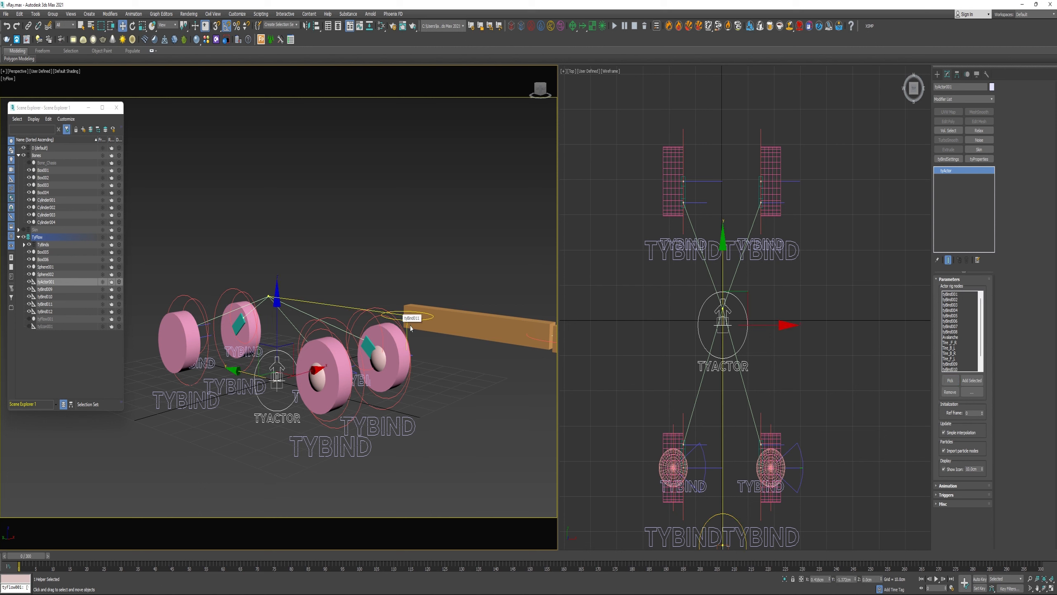
click(951, 380)
click(489, 333)
mouse_move(372, 406)
alt+middle_down()
mouse_move(357, 404)
mouse_move(370, 408)
alt+middle_up()
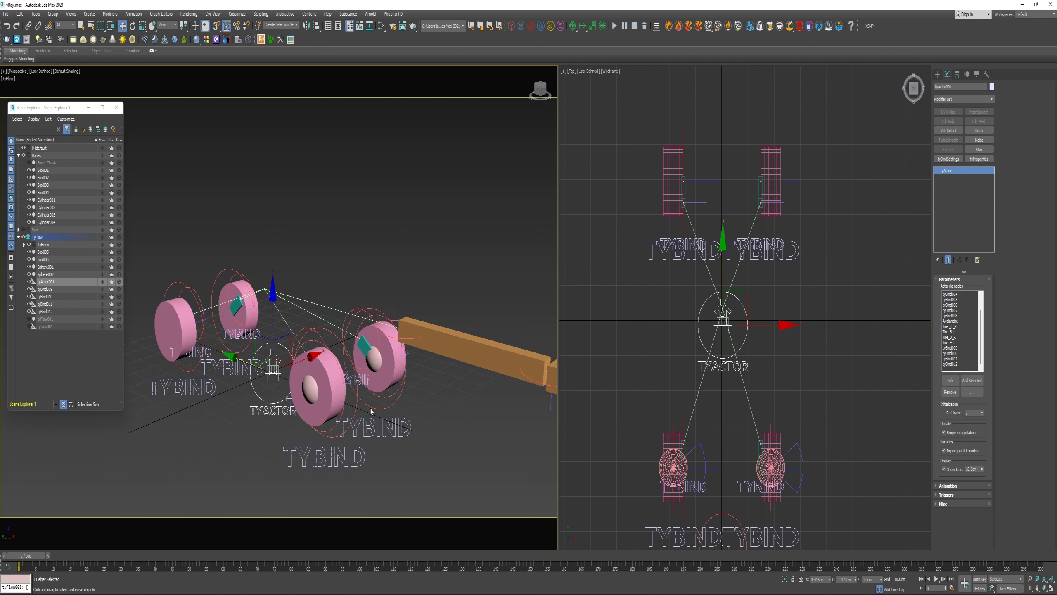
- Check the front wheel's custom float, add tyProperties to both spheres and give them a custom float named "spin"
click(317, 390)
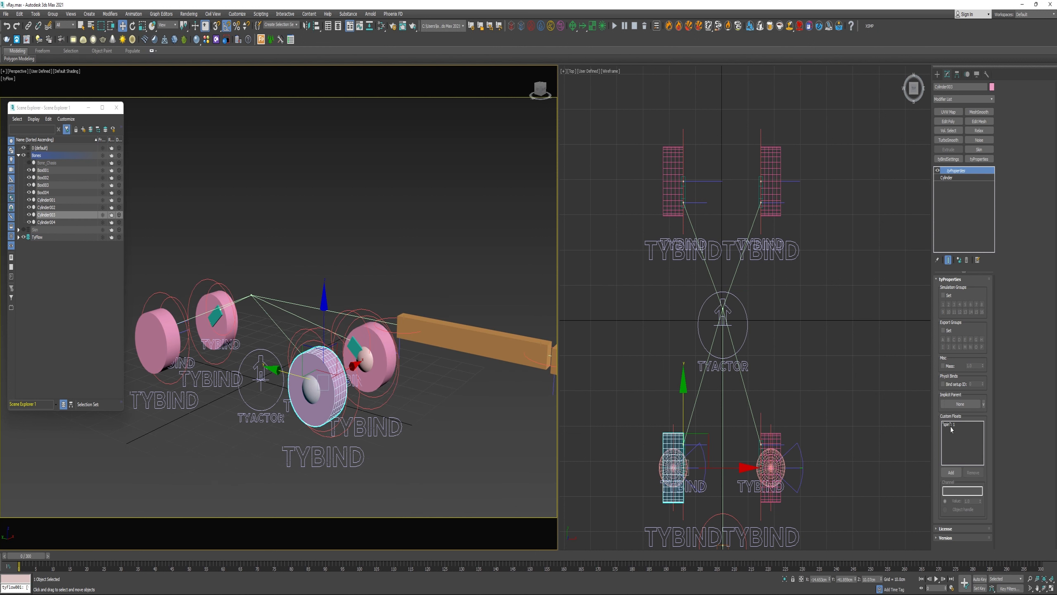
click(493, 366)
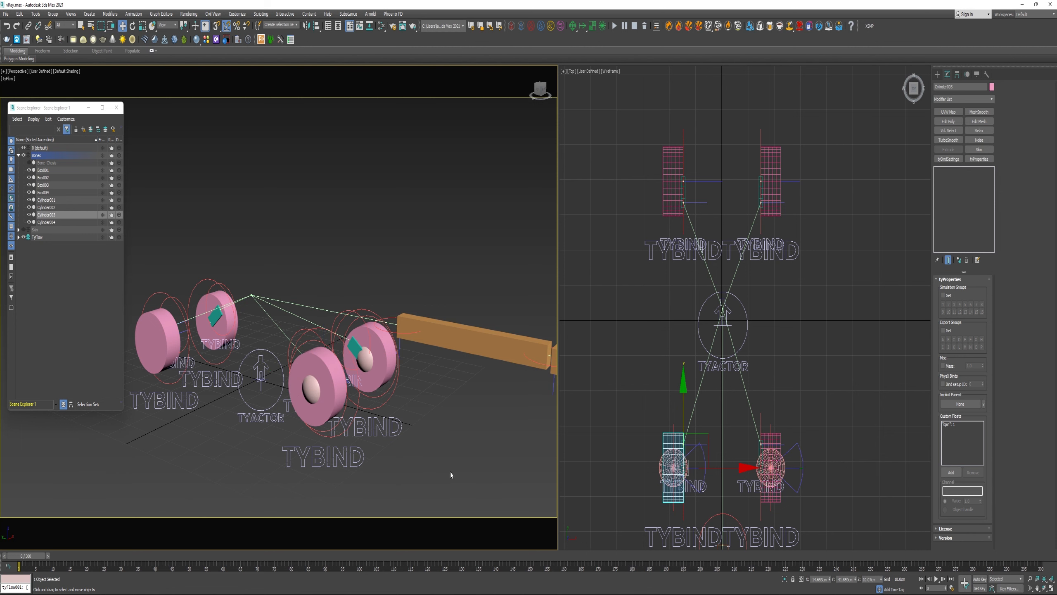
click(308, 389)
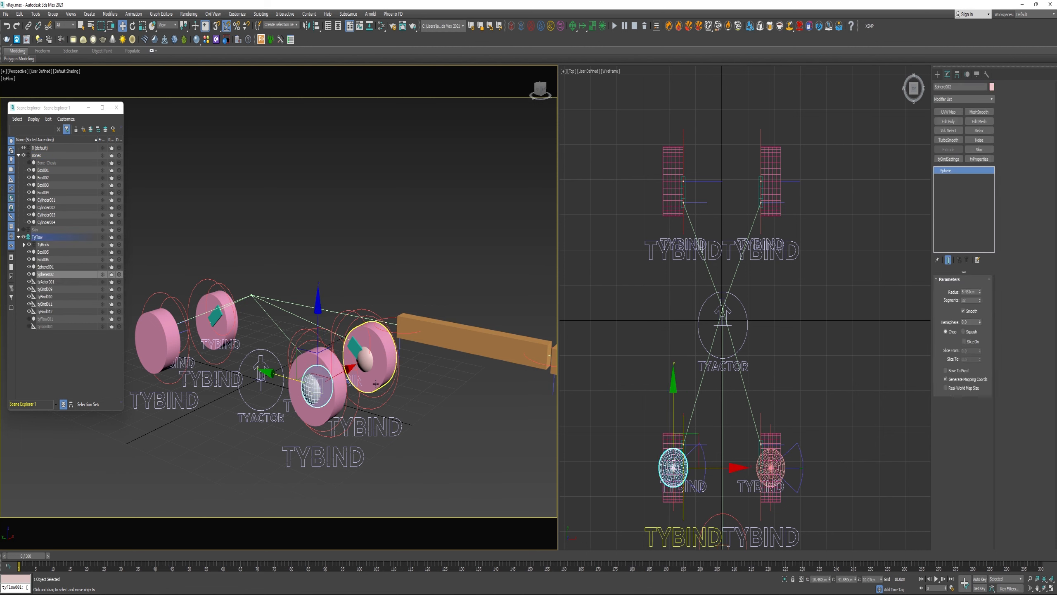
ctrl+click(367, 356)
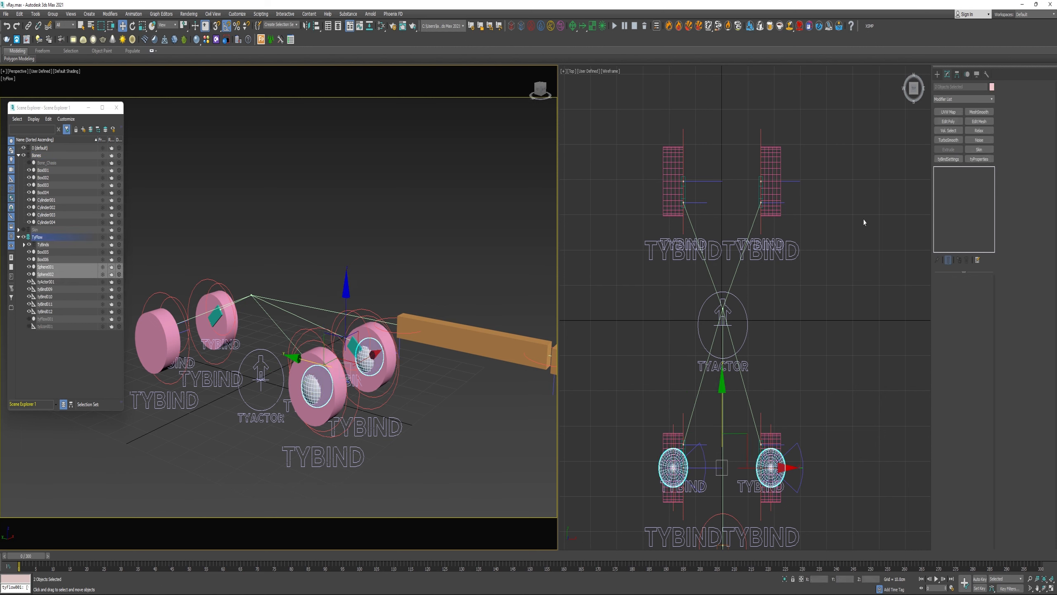
click(978, 159)
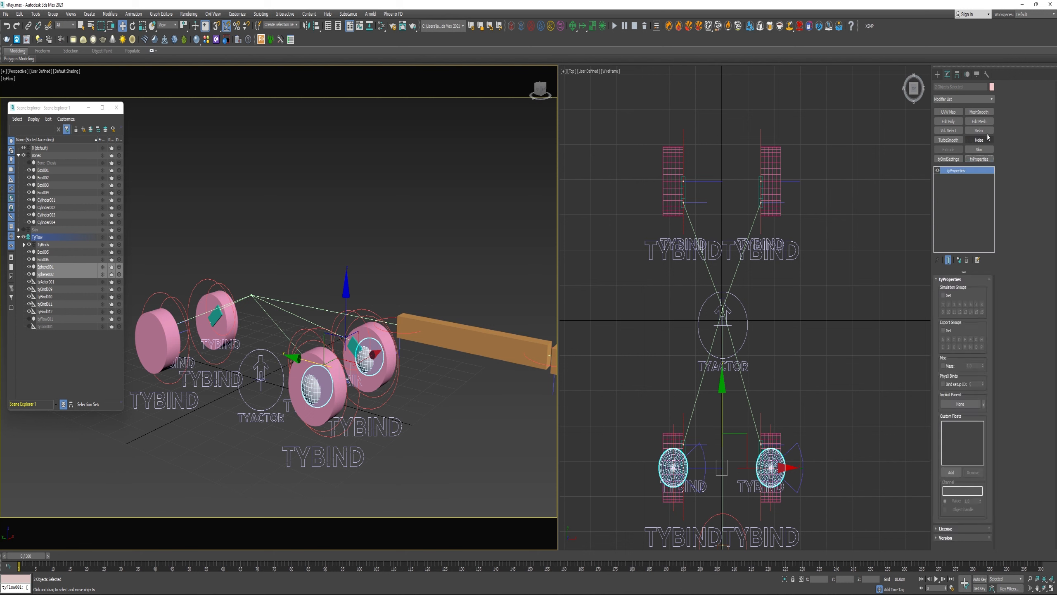
click(964, 99)
scroll(987, 310, down, 8)
scroll(988, 310, down, 10)
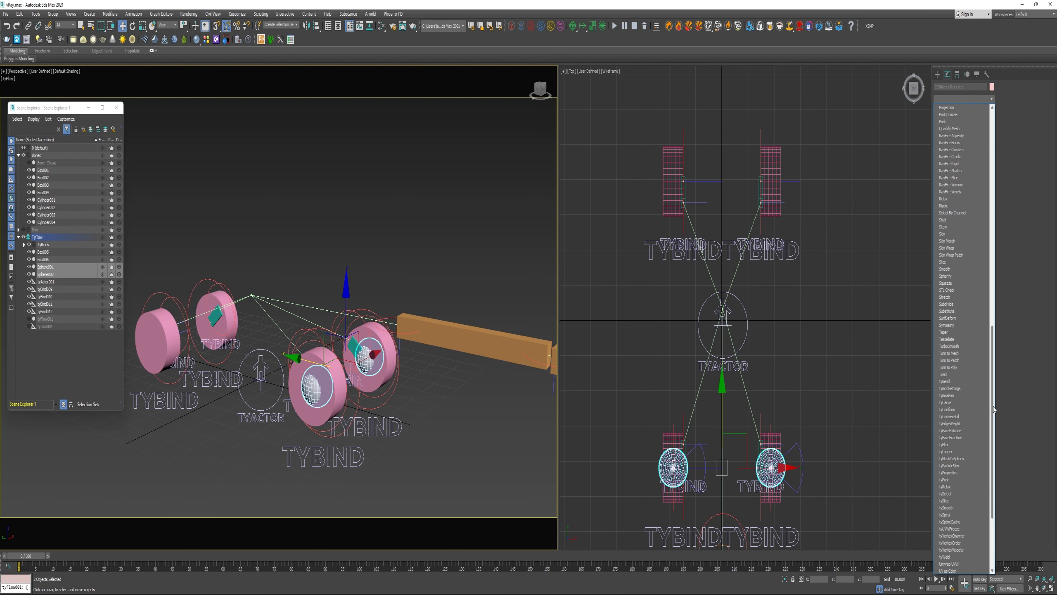
click(948, 474)
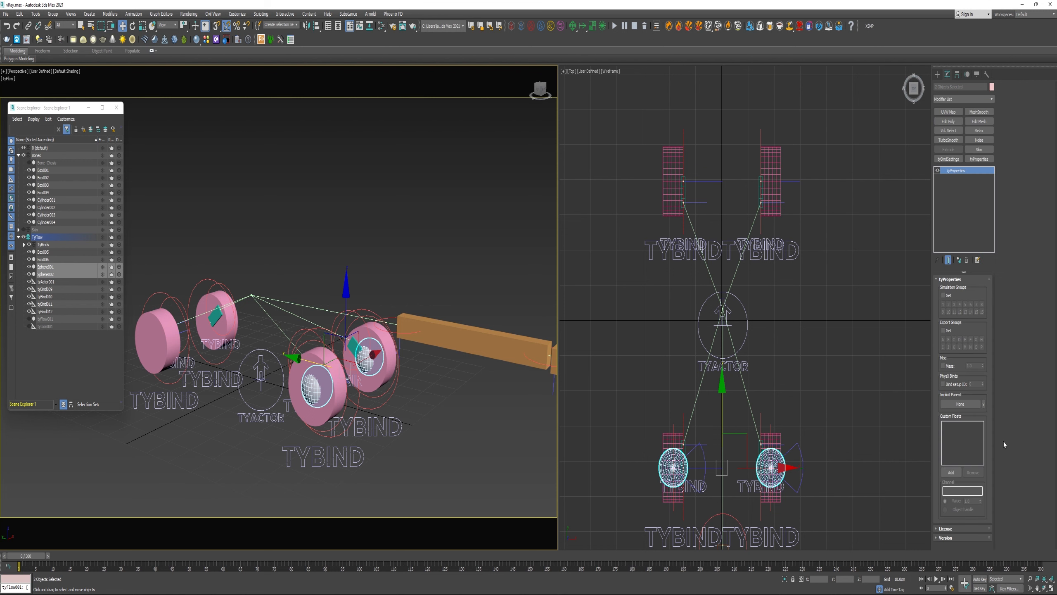
click(951, 474)
double_click(953, 489)
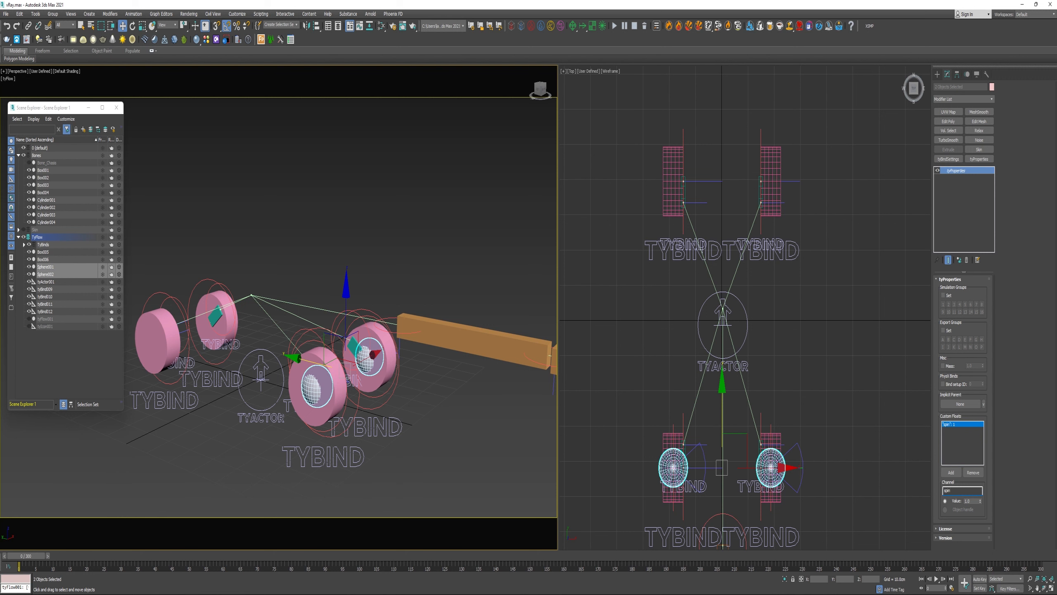
- Add two more custom floats named "front" and "steer" to the spheres' tyProperties
click(951, 473)
double_click(953, 490)
text(front)
click(951, 473)
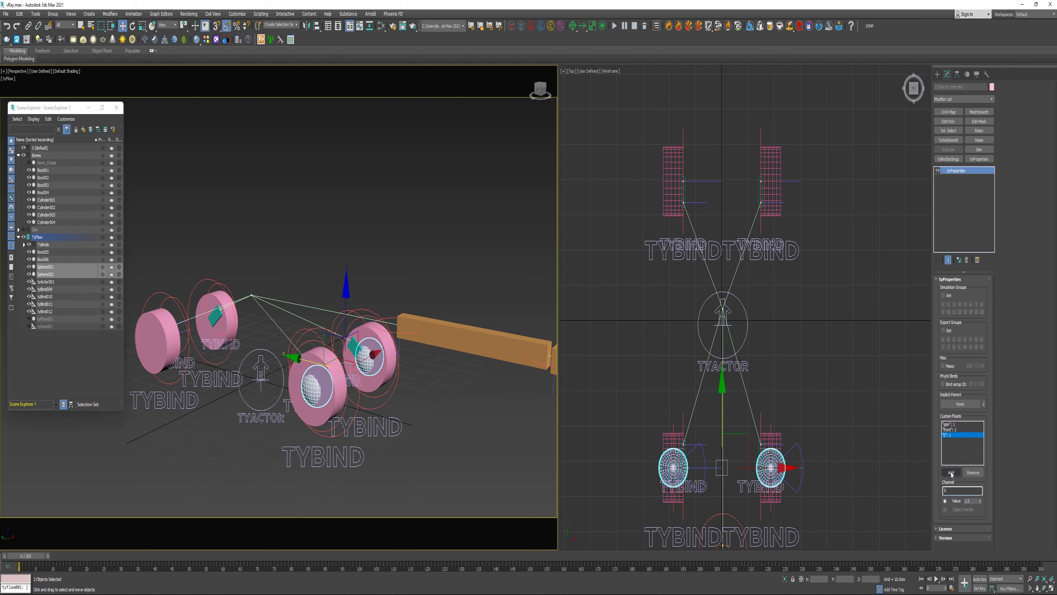
double_click(956, 490)
text(steer)
click(460, 403)
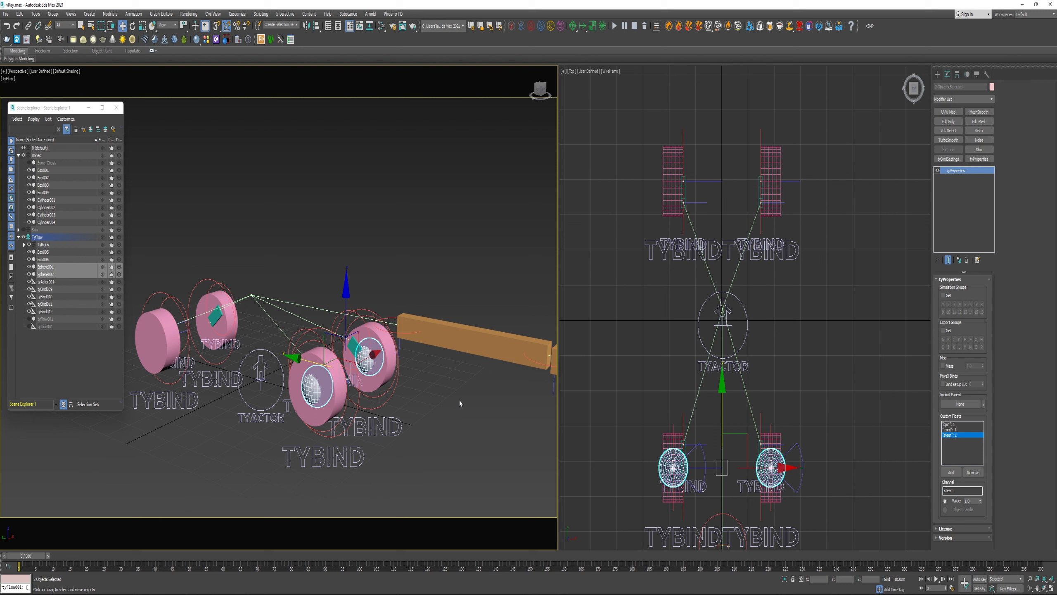
- Add another tyProperties modifier to both front wheel cylinders with a custom float named "front"
click(337, 401)
ctrl+click(382, 378)
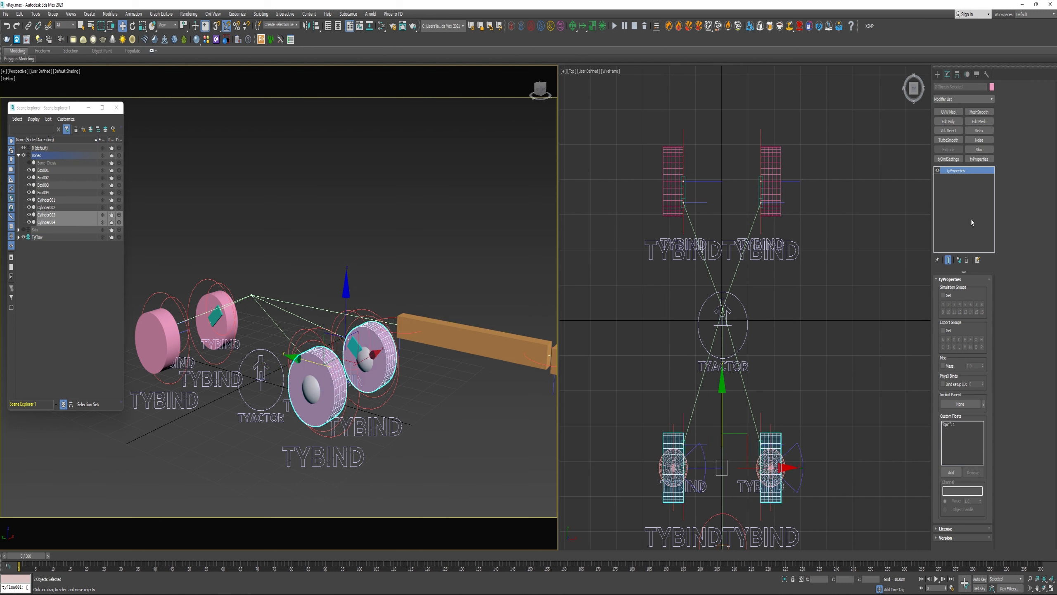
click(981, 160)
click(951, 472)
text(front)
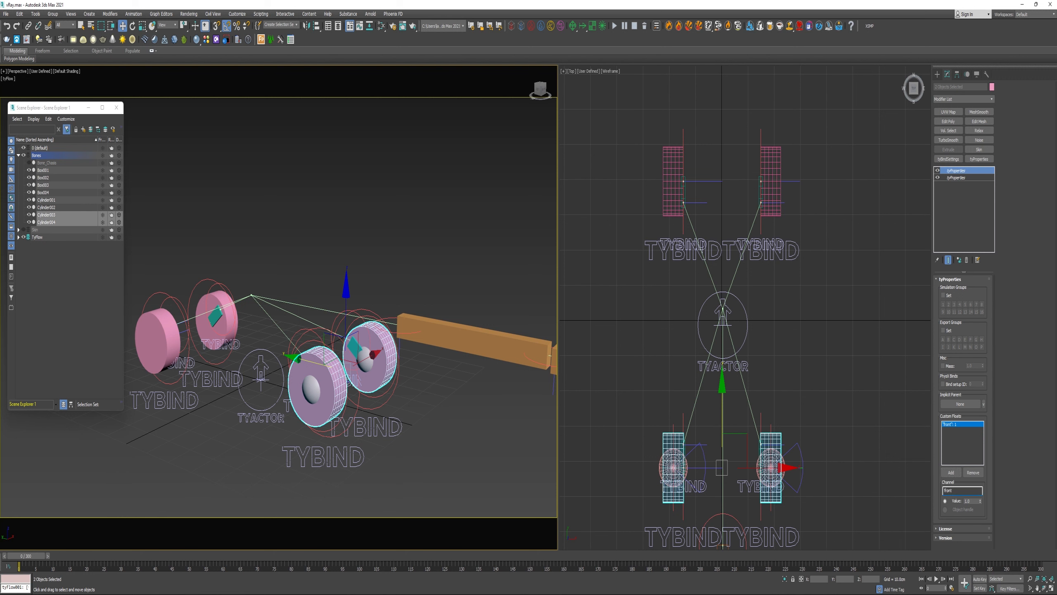
click(961, 457)
- Add tyProperties to the beam and the end block together with a custom float named "drive"
click(492, 343)
ctrl+click(553, 362)
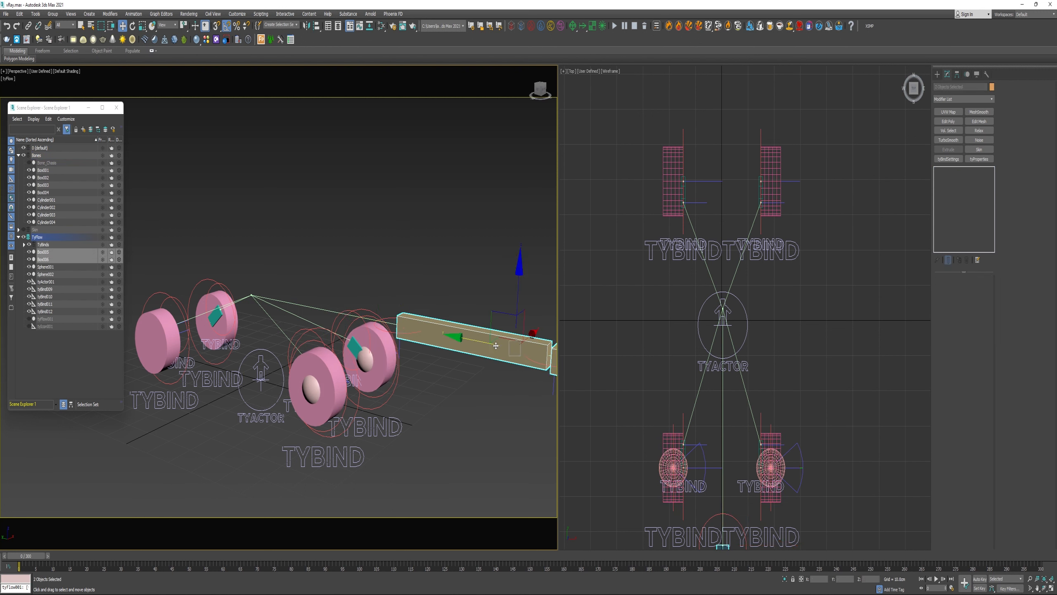
click(979, 159)
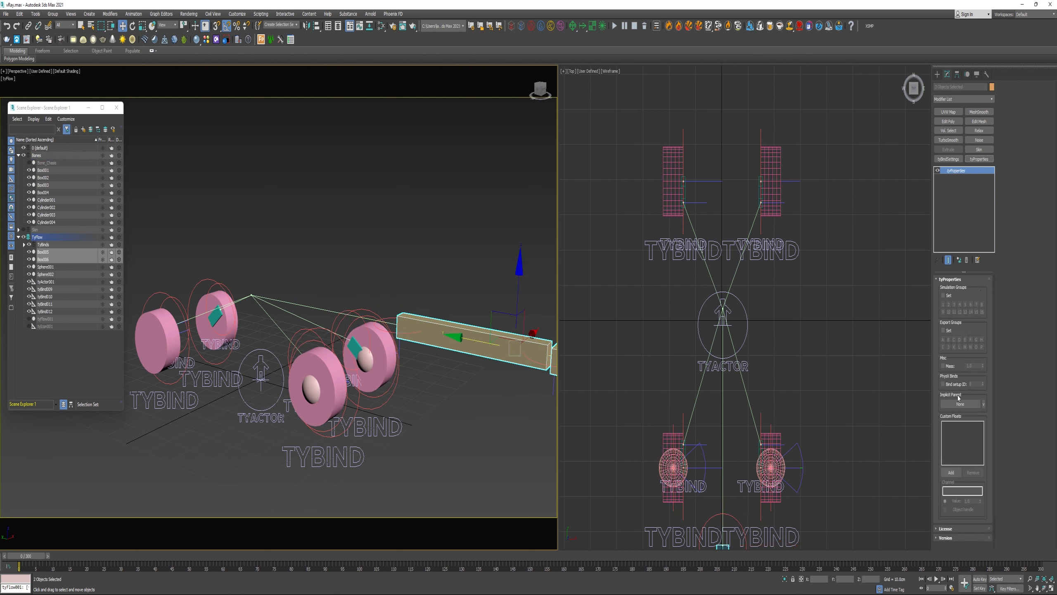
click(952, 472)
click(963, 489)
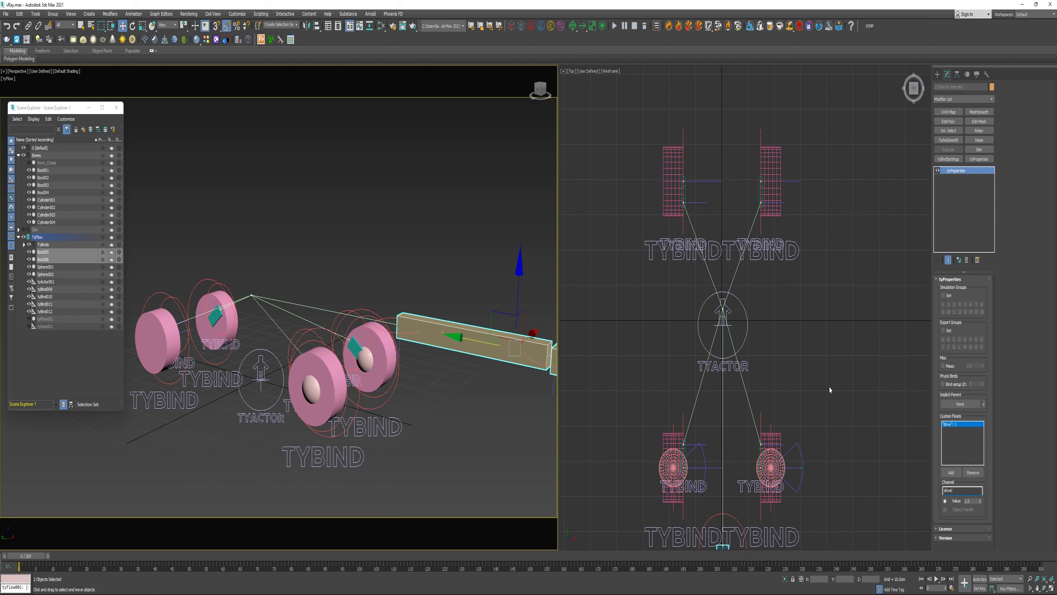
click(506, 302)
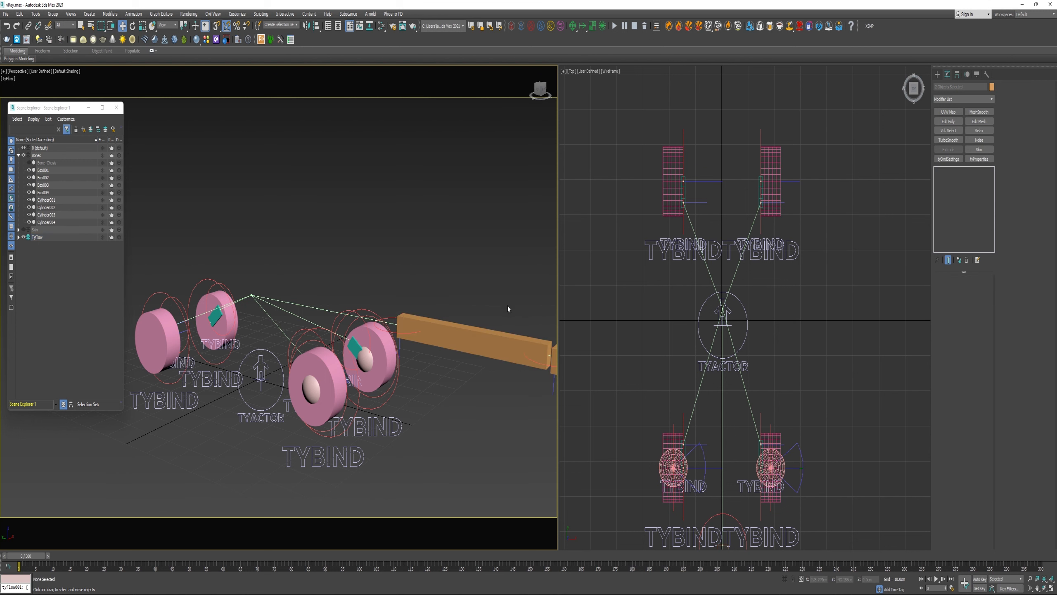
- Add a second tyProperties modifier to the end block with a custom float named "driver"
click(552, 354)
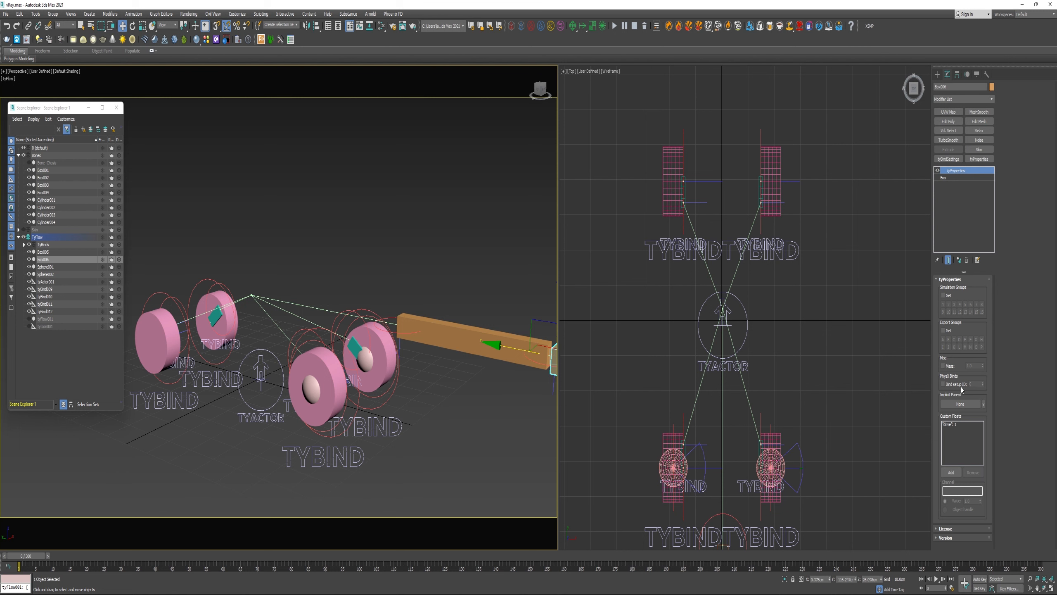
click(980, 159)
click(951, 473)
text(d)
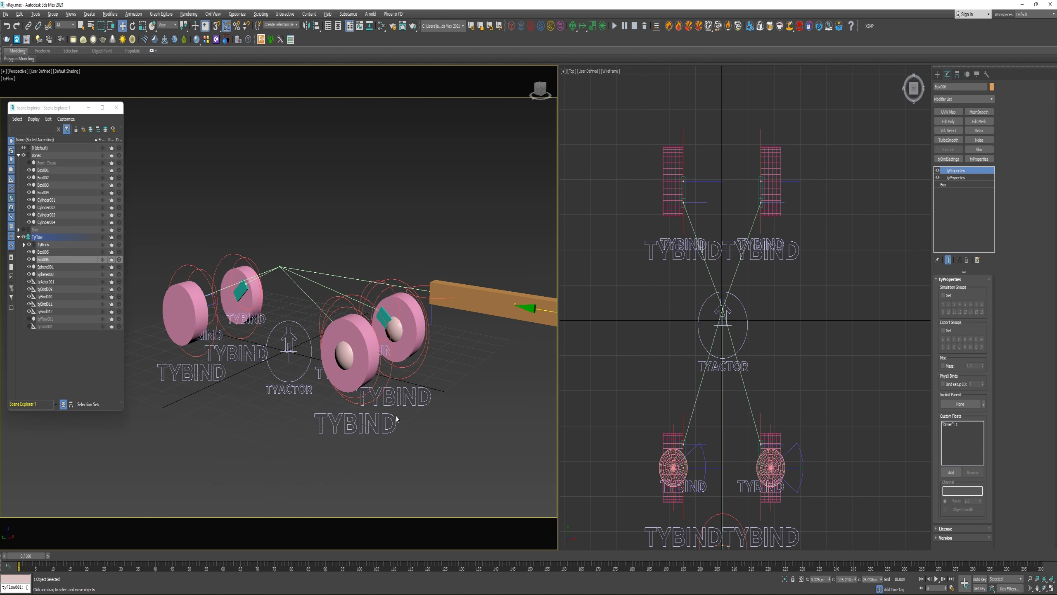
- Hide the icons of the original front and rear wheel tyBind helpers
click(396, 418)
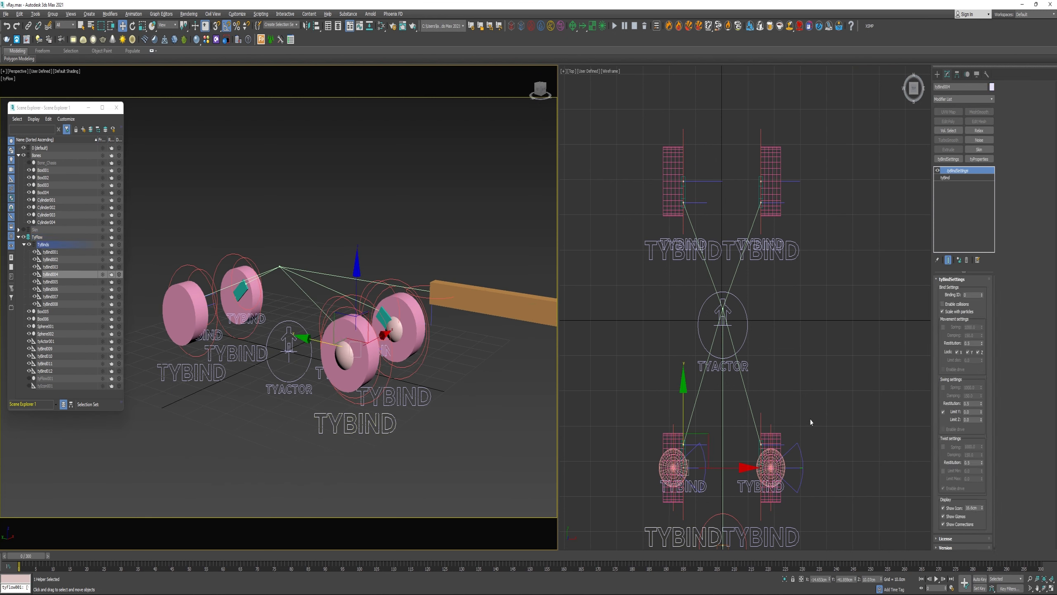
click(943, 507)
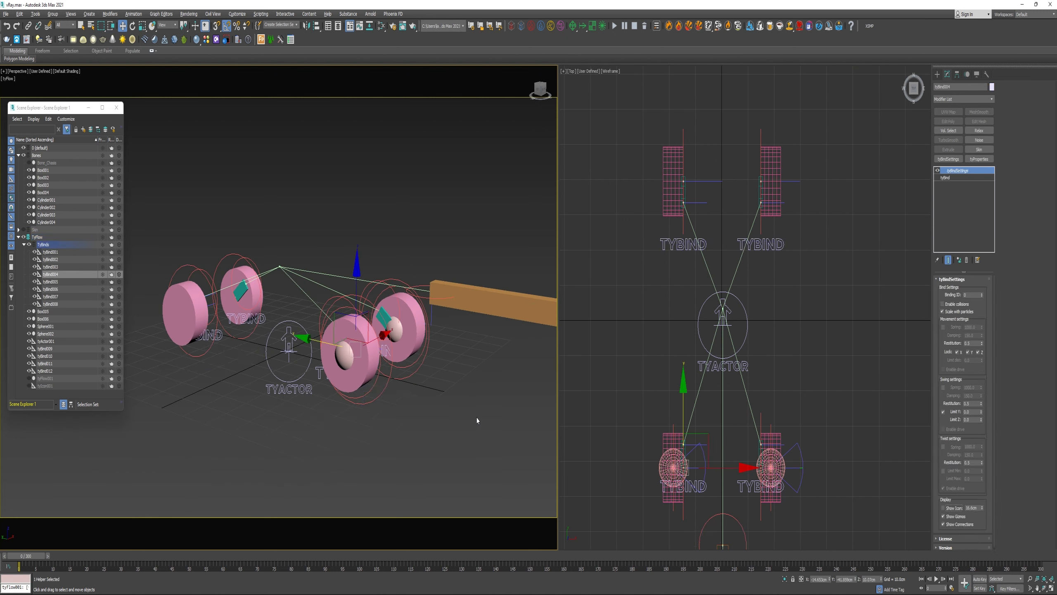
click(222, 349)
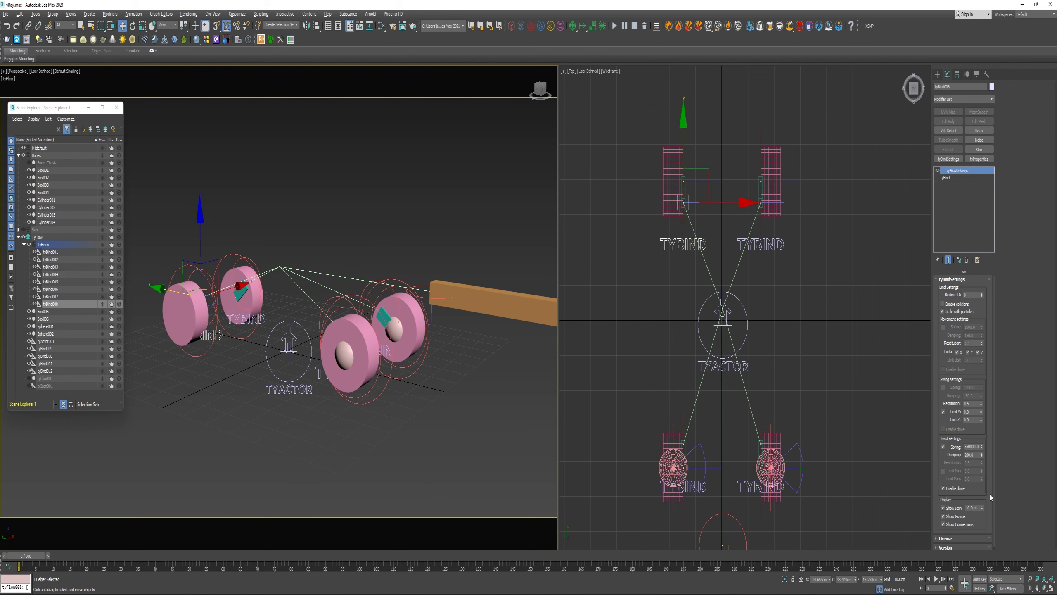
click(943, 509)
middle_drag(427, 396, 409, 389)
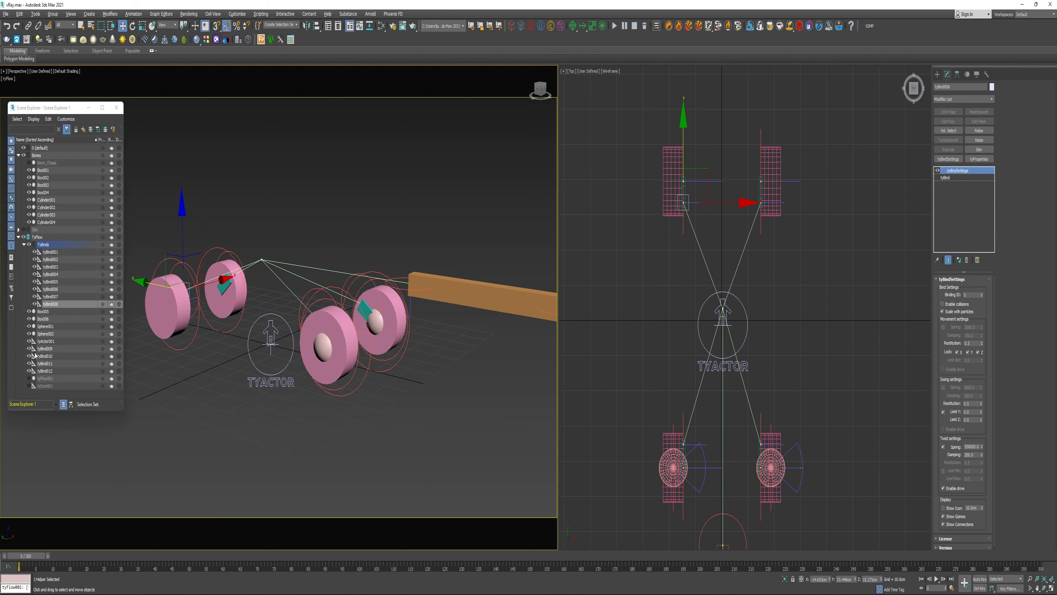
- Unhide tyFlow001 and lower the tyIcon helper until the car's wheels rest on the ground plane
click(30, 378)
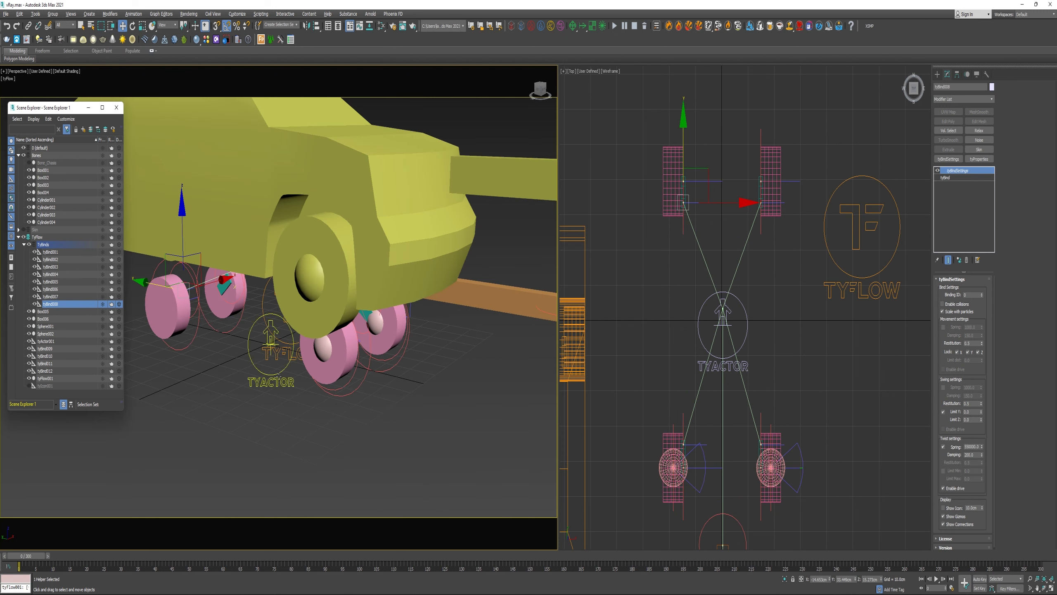
alt+middle_drag(279, 376, 224, 368)
scroll(249, 346, down, 6)
middle_drag(250, 334, 257, 290)
scroll(273, 308, up, 2)
click(46, 386)
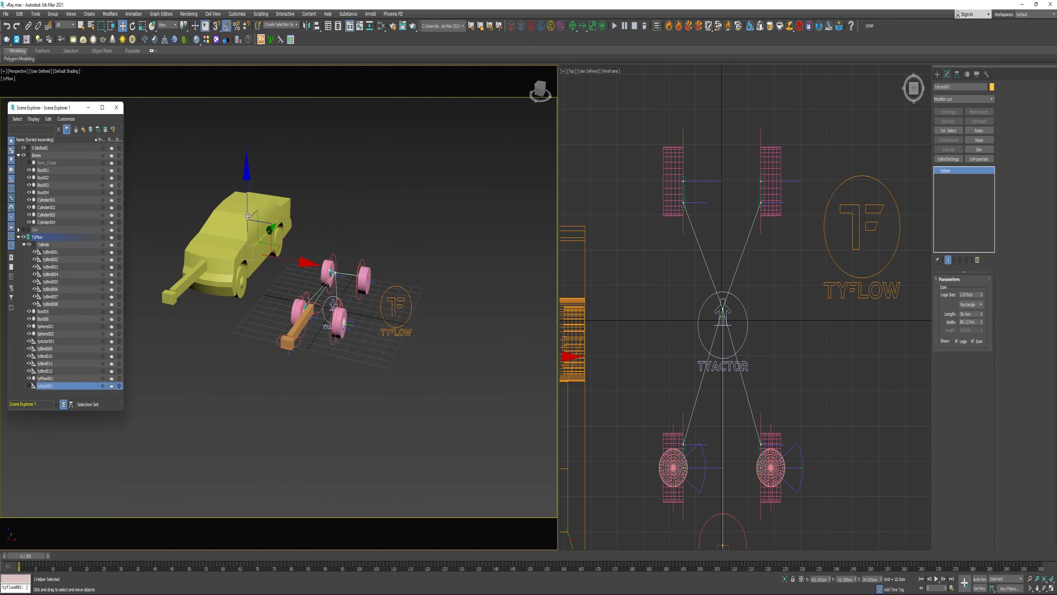
drag(248, 203, 248, 230)
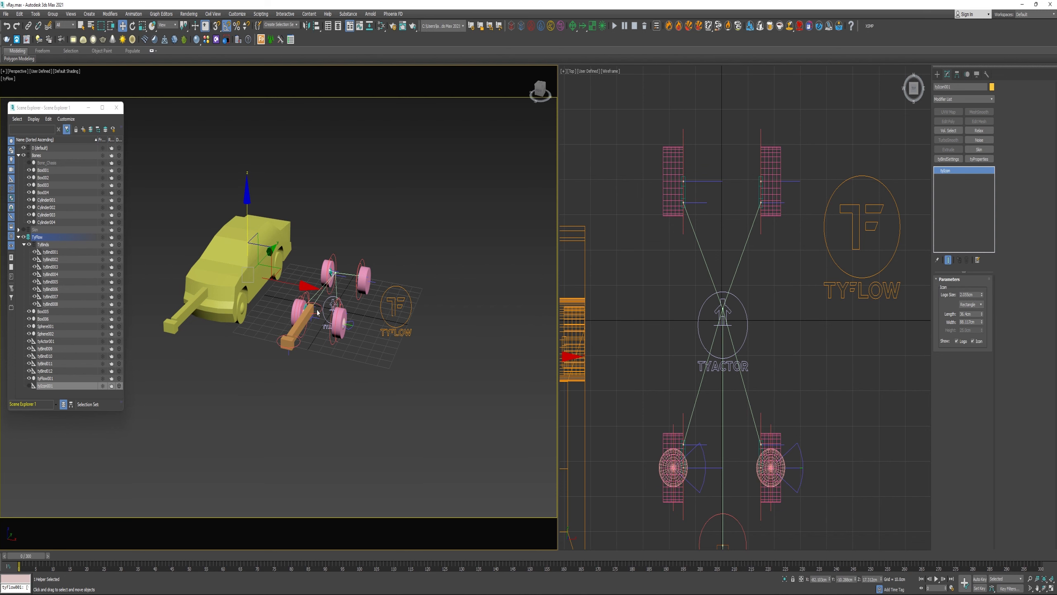
middle_drag(631, 339, 647, 326)
key(l)
middle_drag(773, 251, 742, 252)
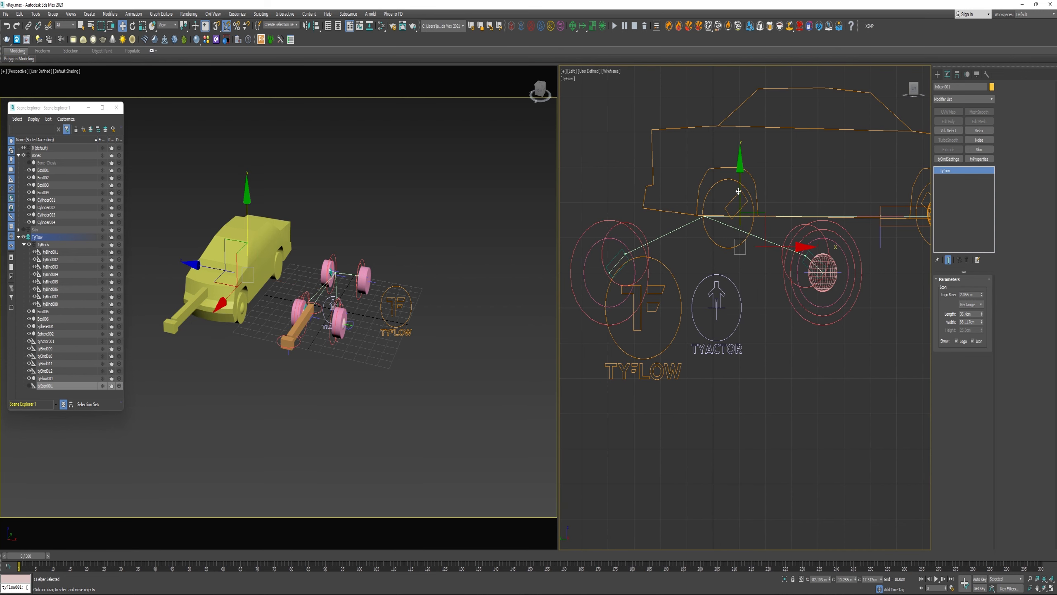
drag(739, 192, 731, 250)
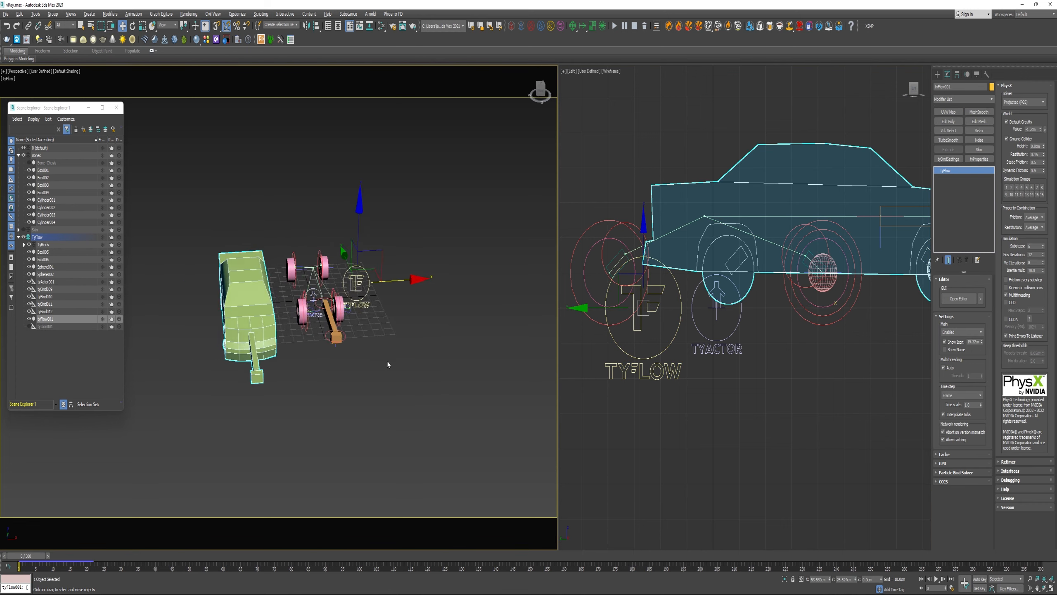
- Open the editor of tyFlow001 and insert a Property Test operator between Spin and Display in the car's event
alt+middle_drag(386, 361, 443, 338)
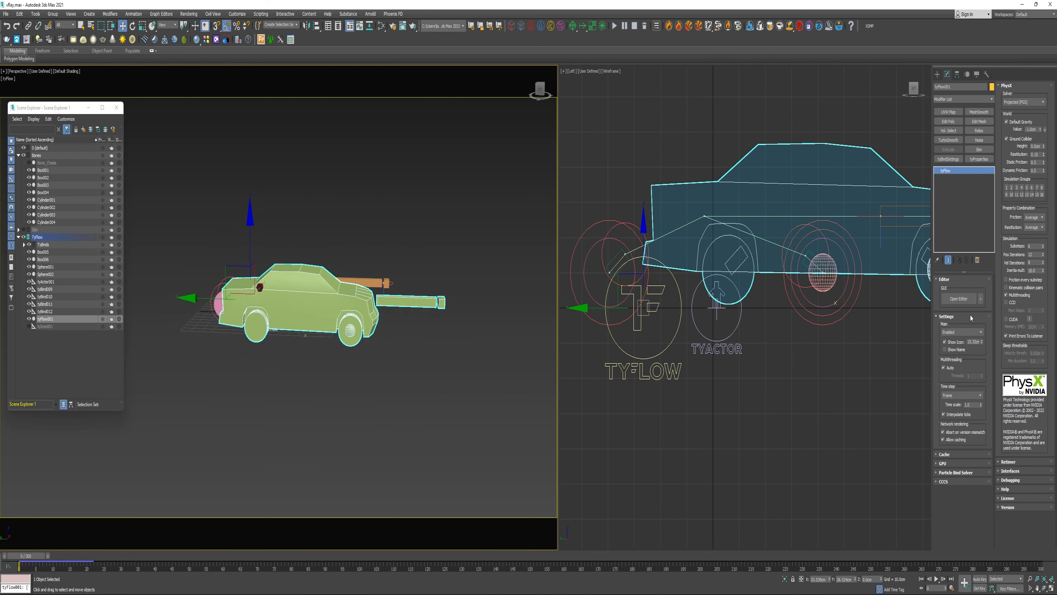
click(967, 300)
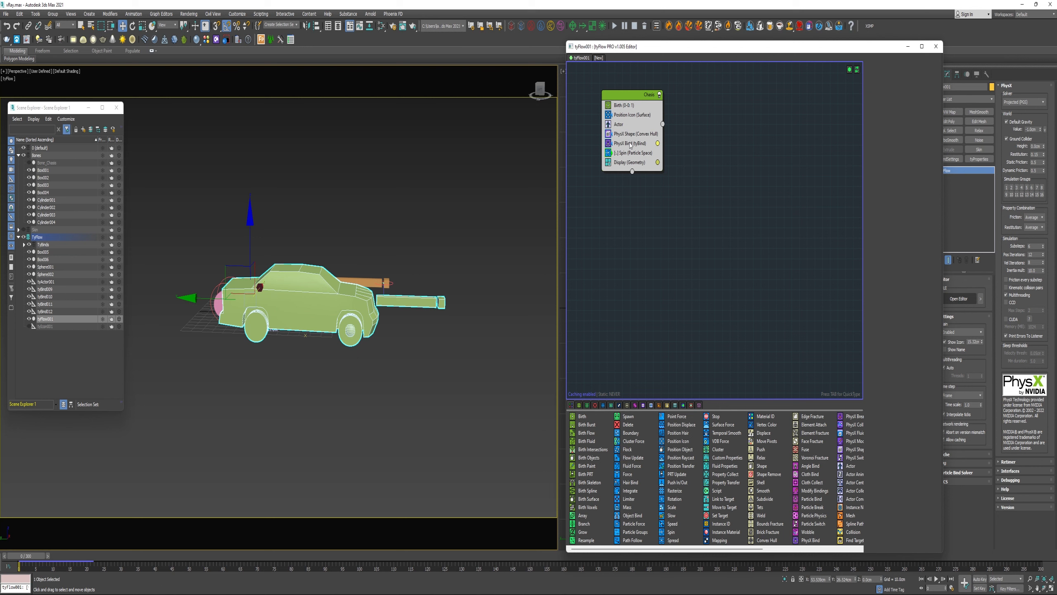
scroll(789, 500, down, 3)
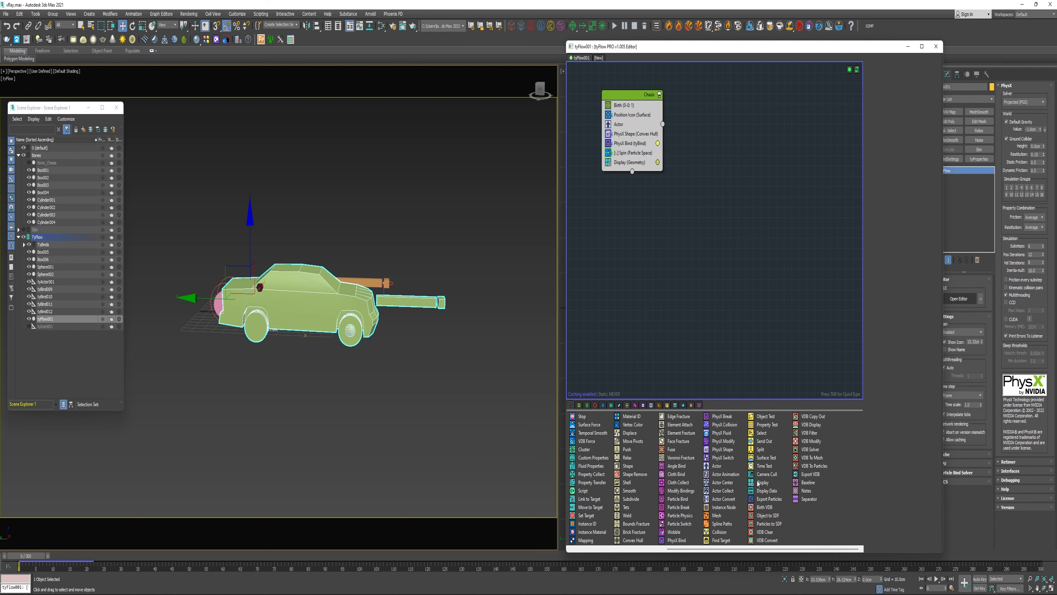
drag(766, 424, 633, 163)
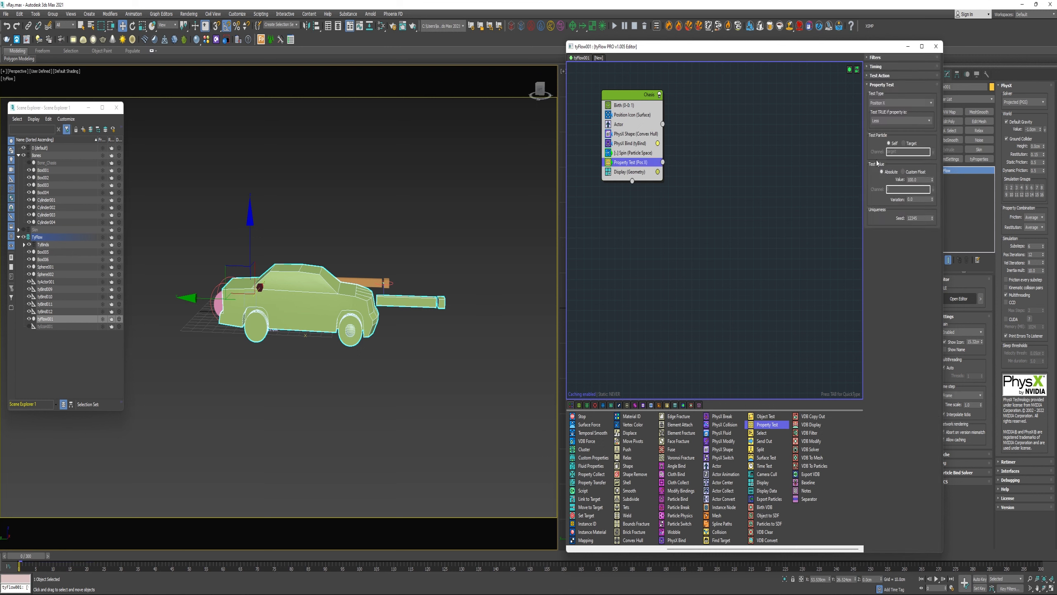
- Configure the Property Test to pass particles whose custom float in channel "spin" is Equal to the absolute value 1
click(900, 102)
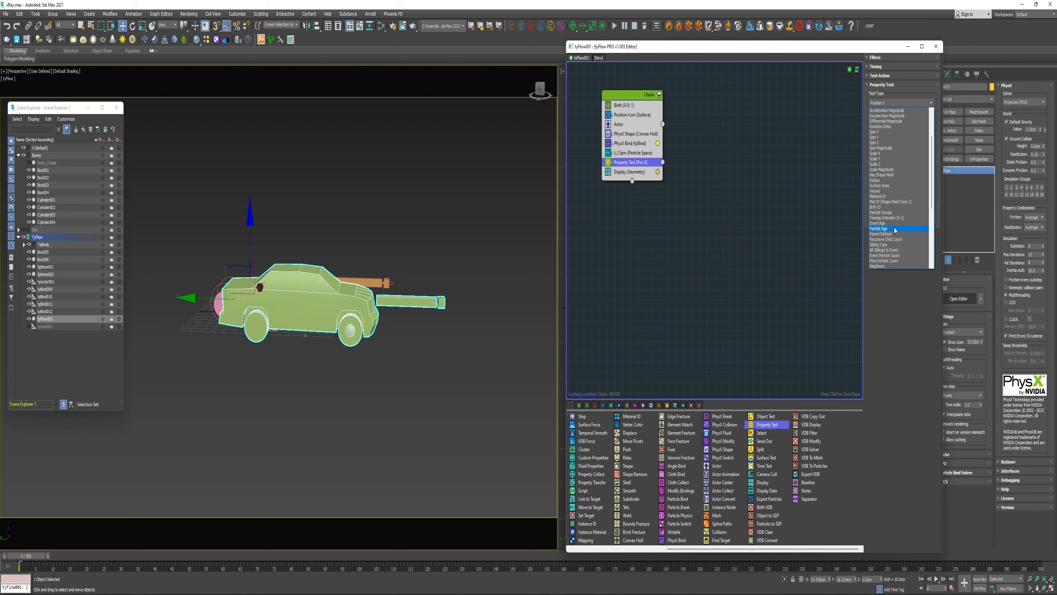
scroll(896, 230, down, 5)
click(891, 238)
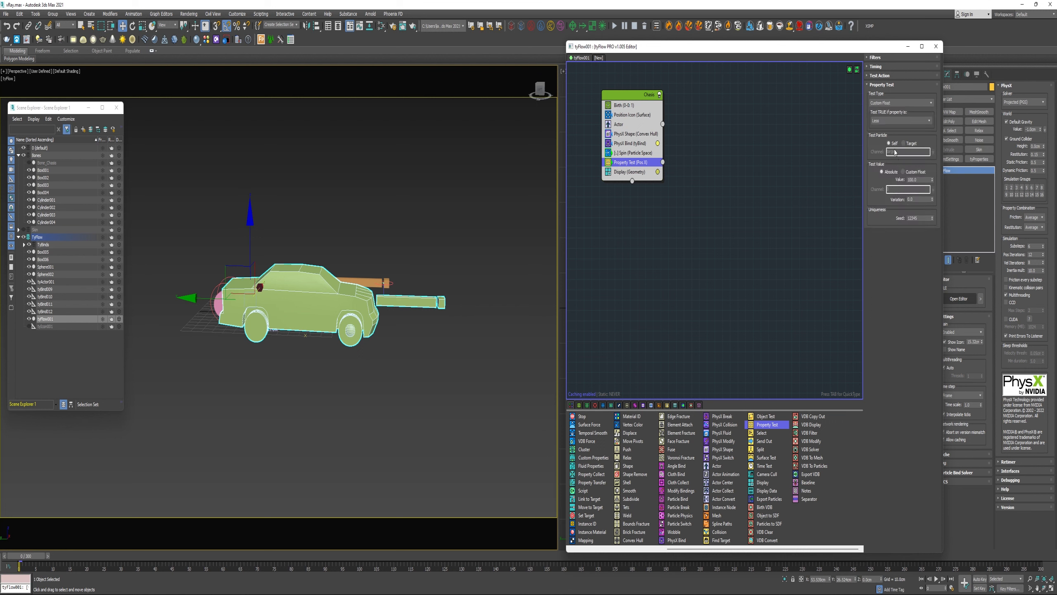
click(901, 121)
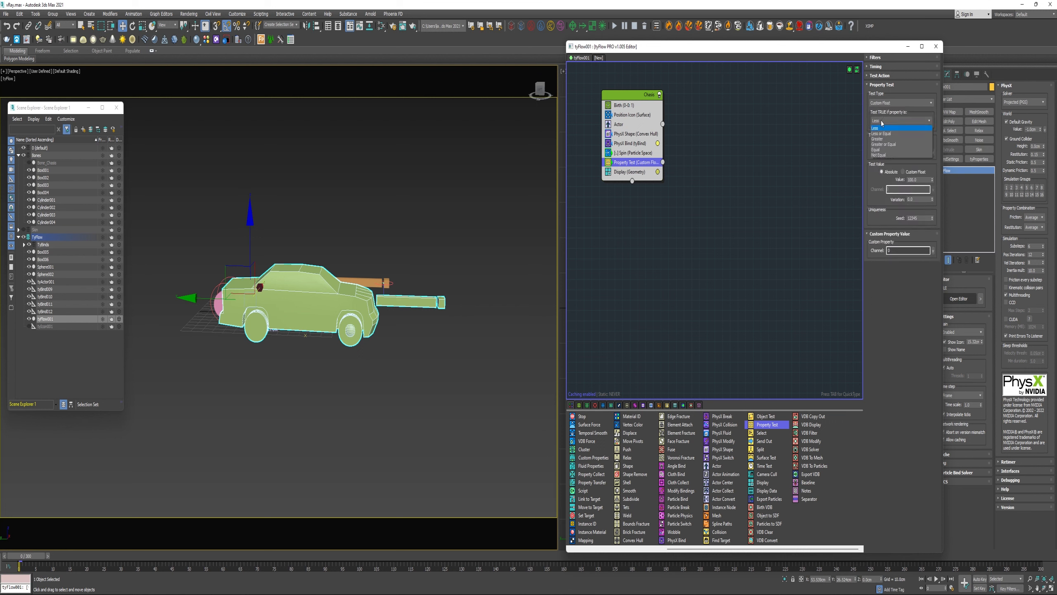
click(883, 150)
double_click(917, 181)
text(1)
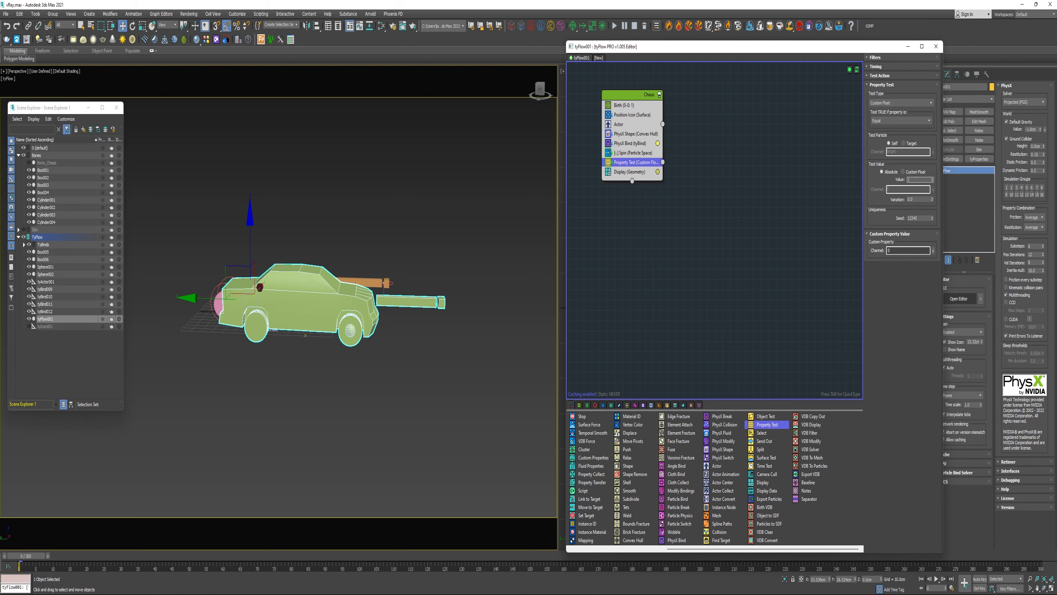
click(934, 252)
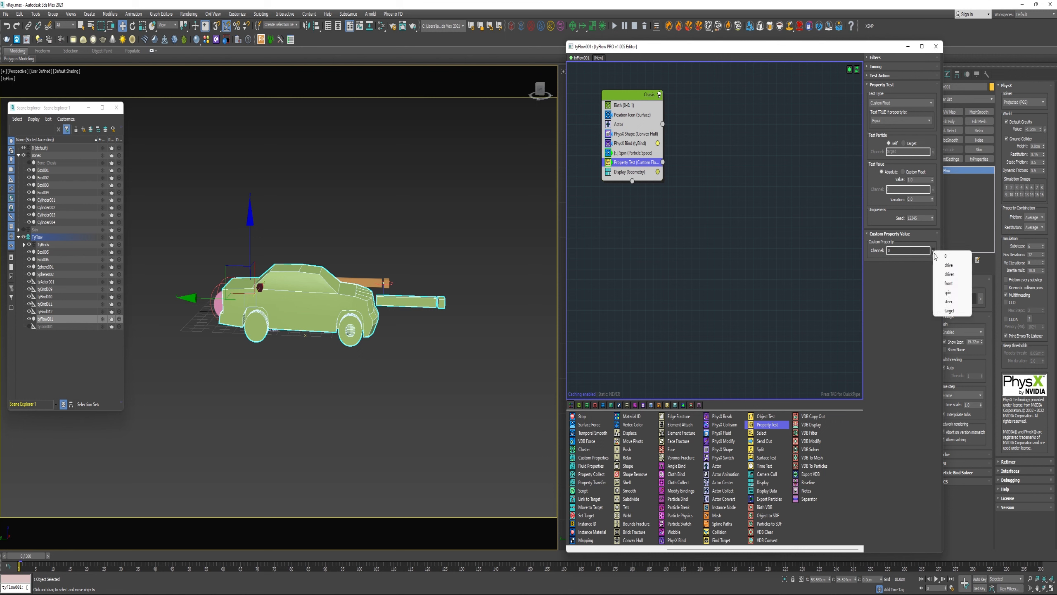
click(939, 294)
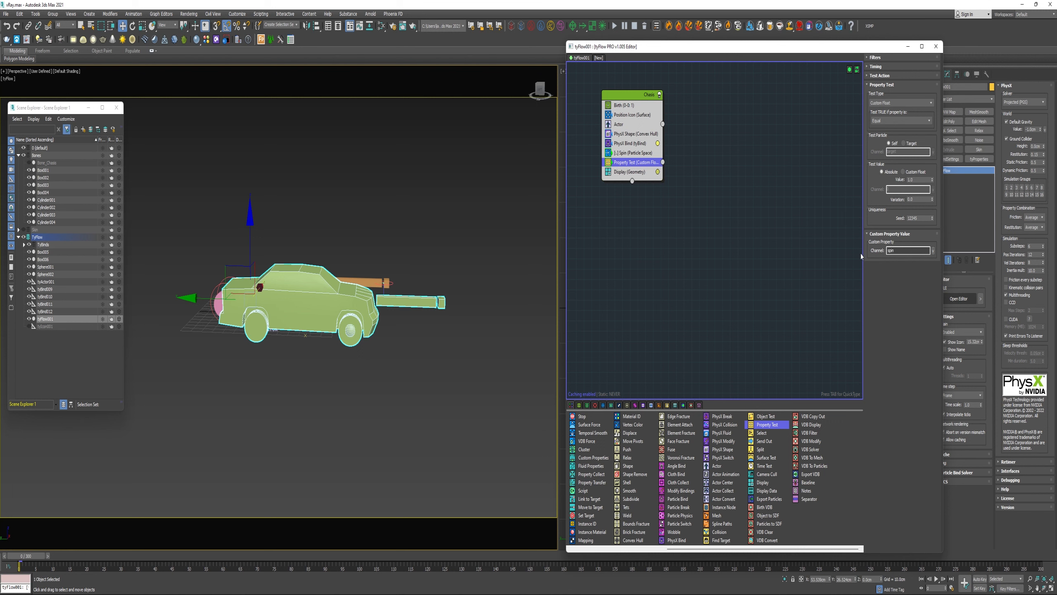
- Move the Spin operator into a new event fed by the Property Test, with its input side switched, and copy the Display operator into it
drag(633, 153, 718, 256)
drag(706, 245, 696, 241)
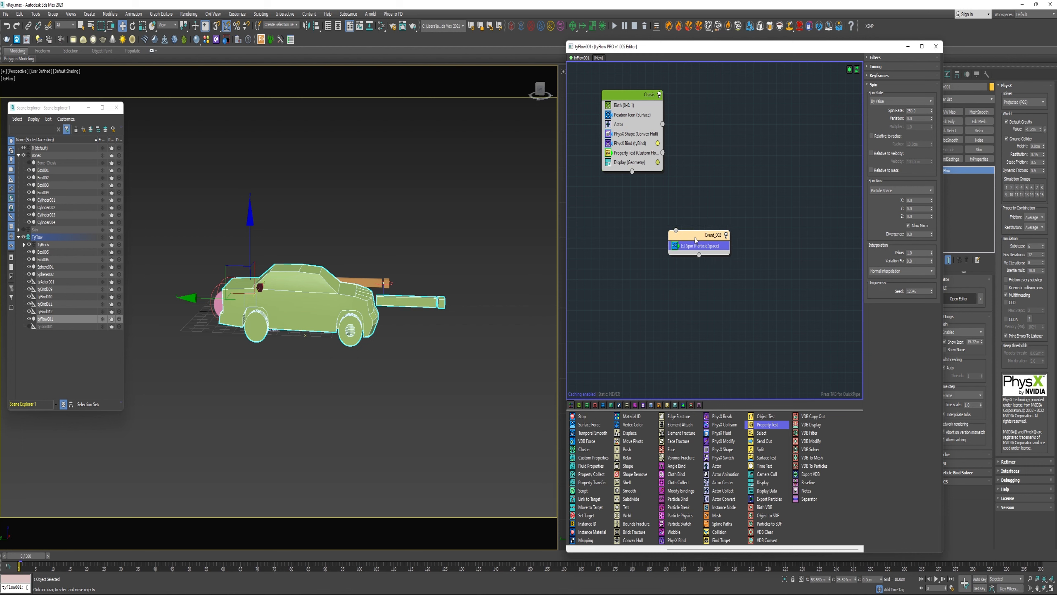
right_click(698, 239)
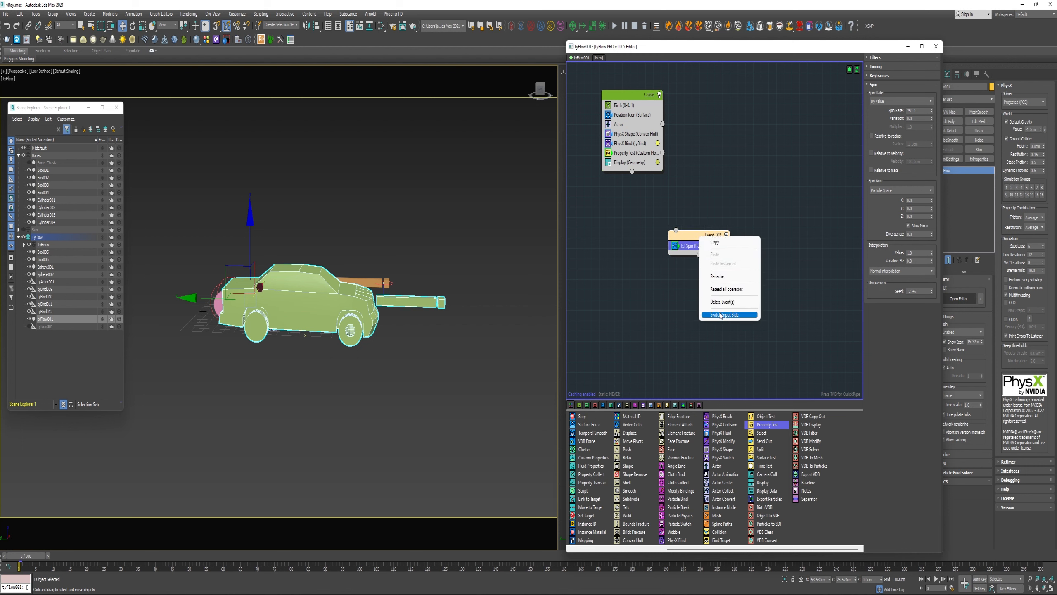
click(723, 314)
drag(704, 242, 668, 251)
click(634, 163)
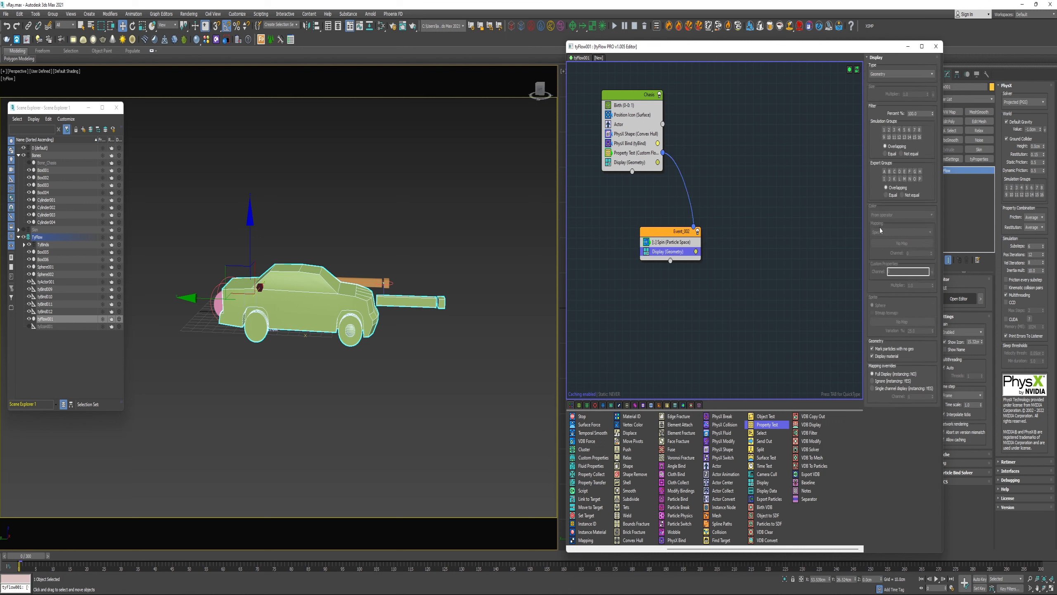
- Give the Spin event a bright green display color and rename the event "Back Tires"
click(695, 251)
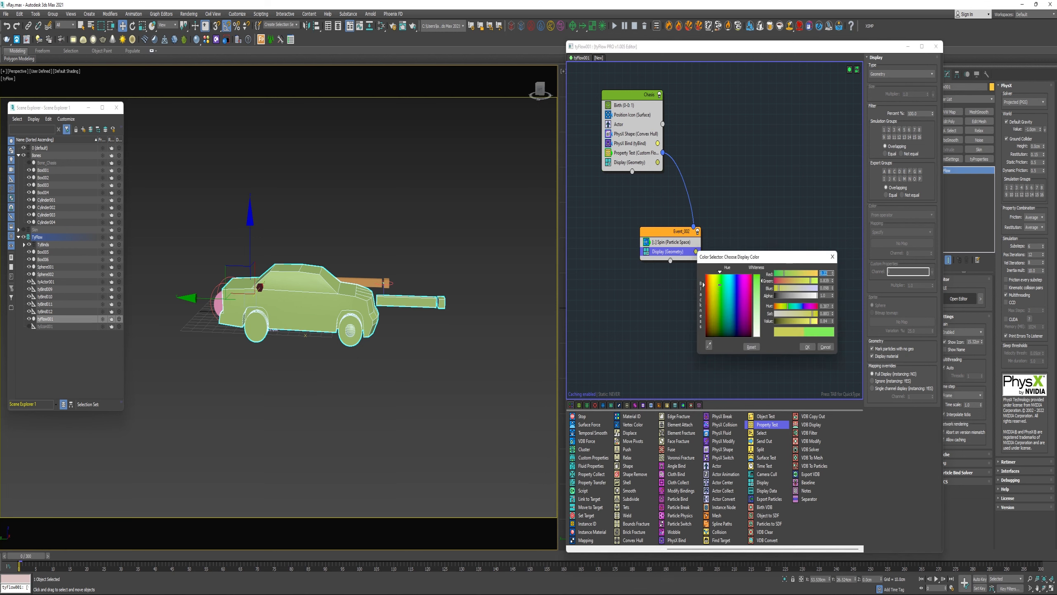
click(807, 347)
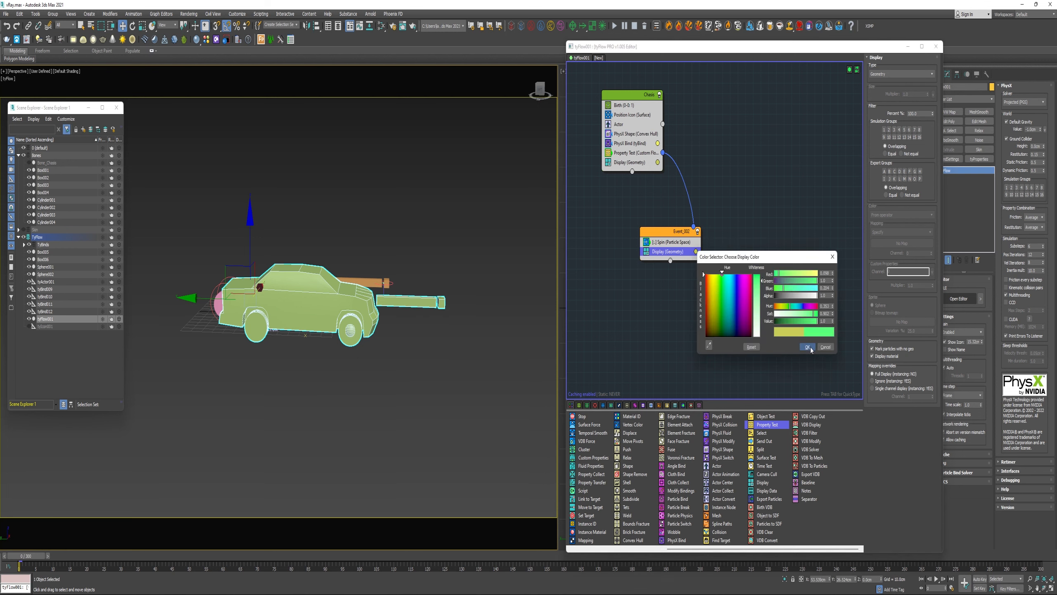
right_click(682, 234)
click(699, 273)
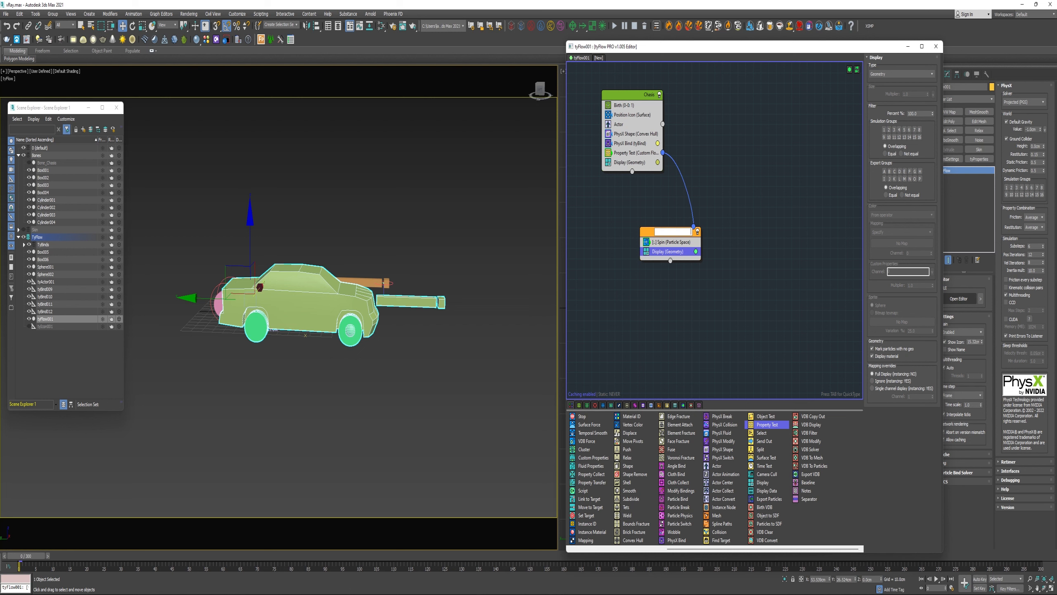
text(Back Tires)
key(Return)
- Copy the Property Test to the start of Back Tires and into a new event below, along with a copy of the Display operator
click(634, 154)
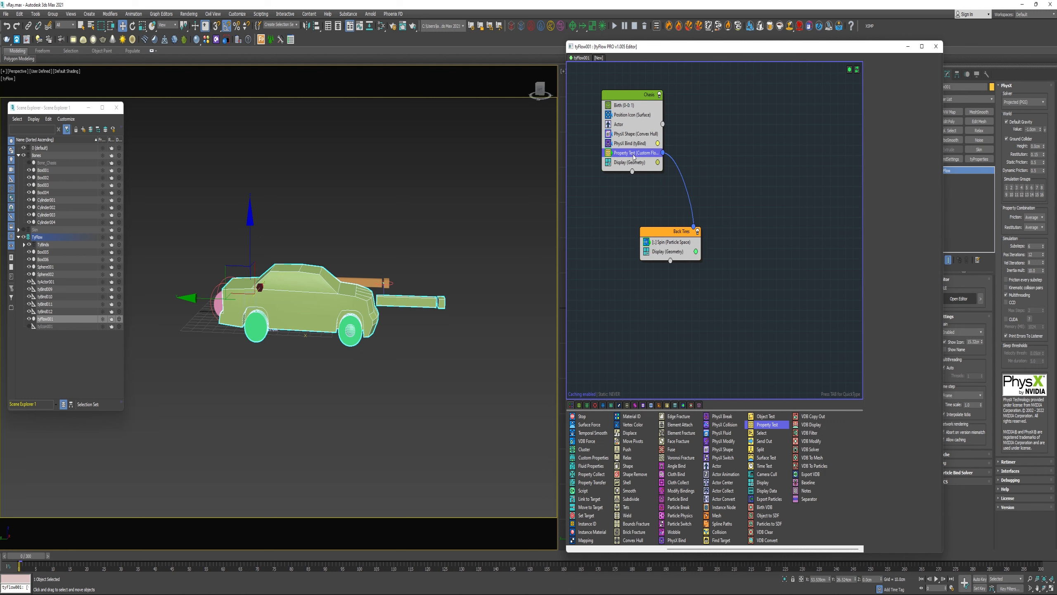
drag(634, 156, 709, 309)
ctrl+click(669, 261)
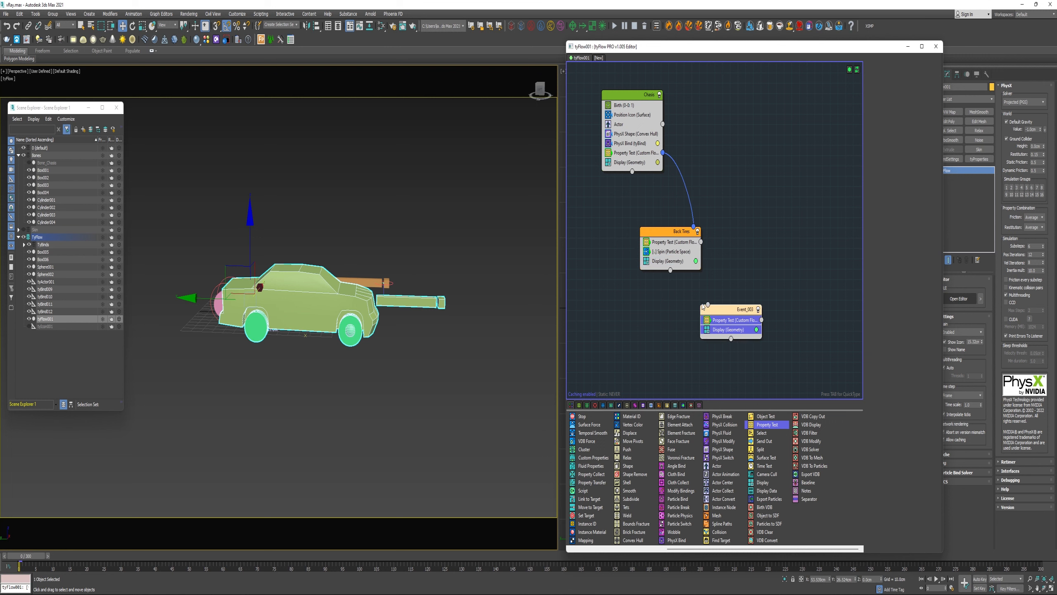
- Set the Back Tires Property Test to the "front" channel and connect its output to the new event below
click(686, 243)
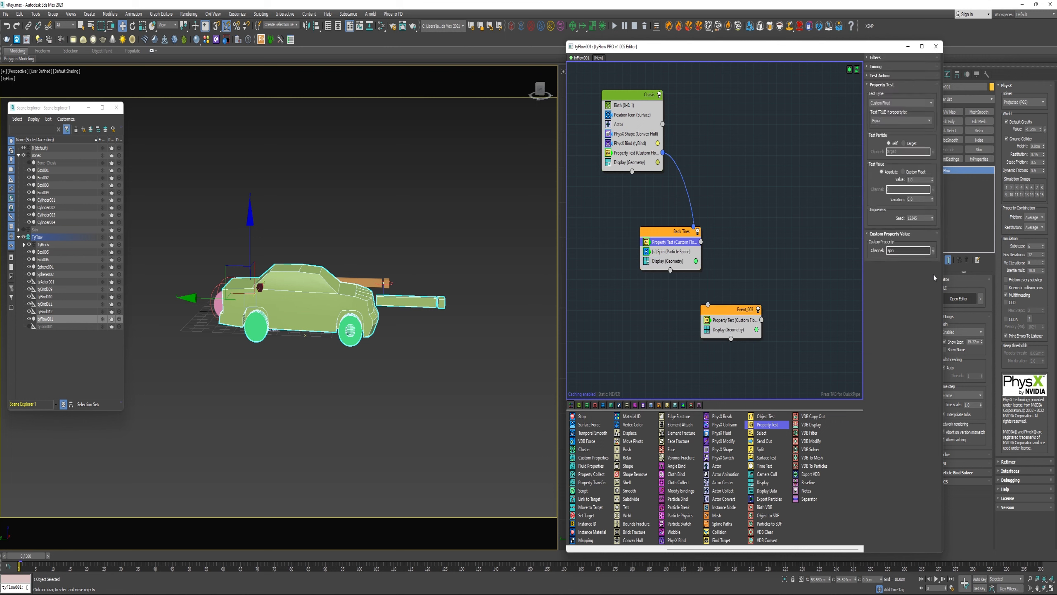
click(933, 250)
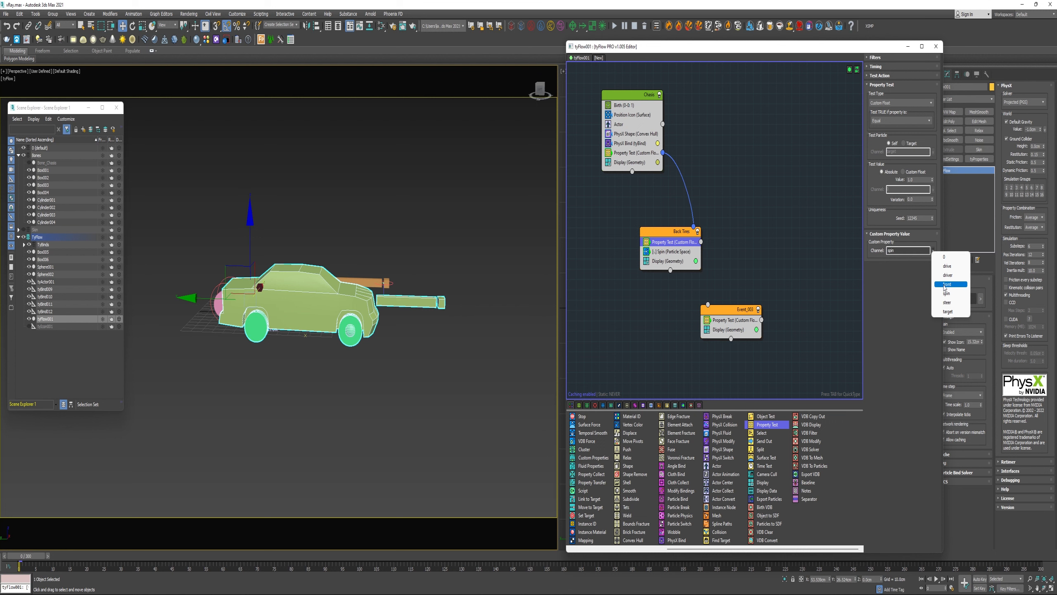
click(943, 281)
drag(725, 279, 708, 304)
- Rename the event fed by Back Tires to "Front Tires"
right_click(745, 311)
click(763, 350)
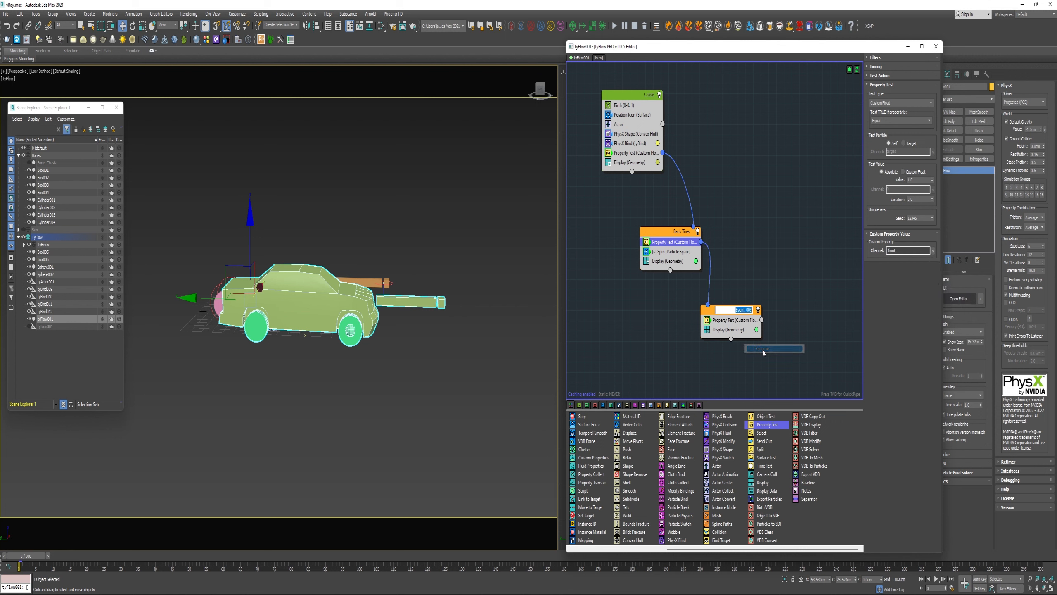
text(rf Tires)
key(Return)
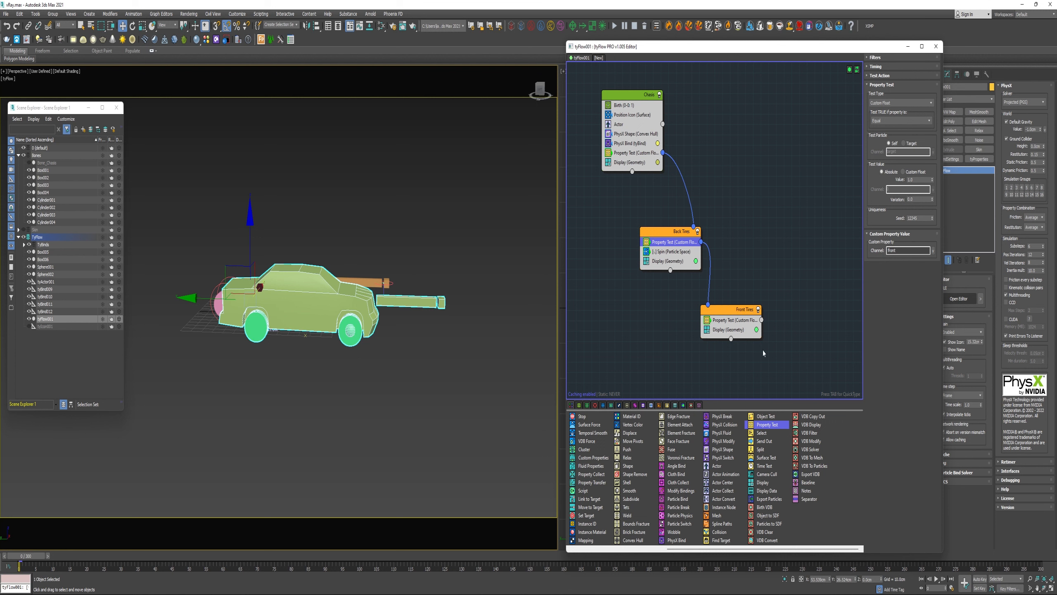
- Set the Front Tires Property Test to the "steer" channel and give that event a light blue display color
click(734, 320)
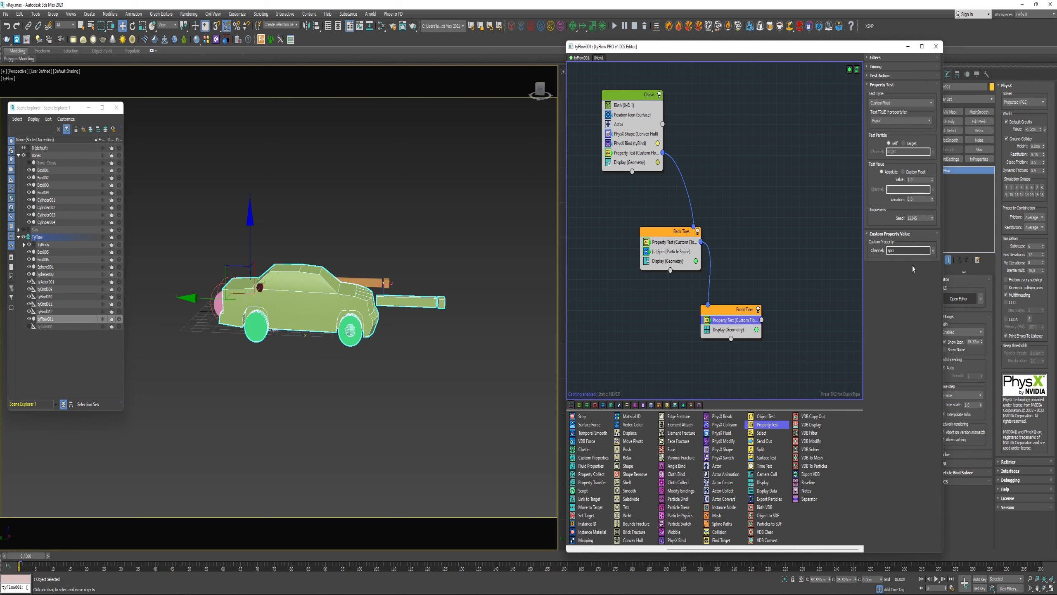
click(935, 251)
click(951, 301)
click(756, 330)
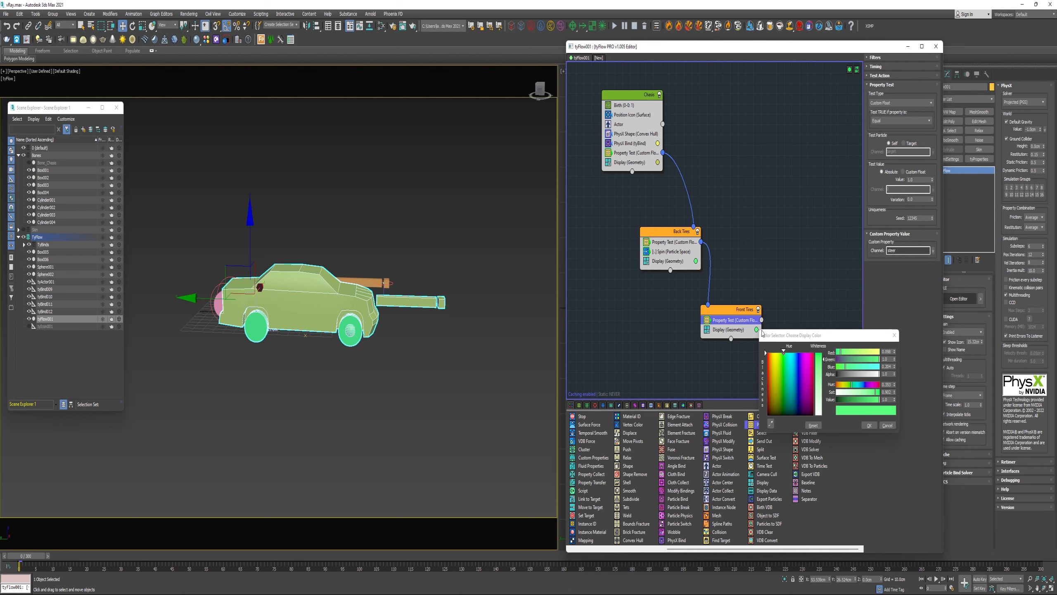
click(792, 360)
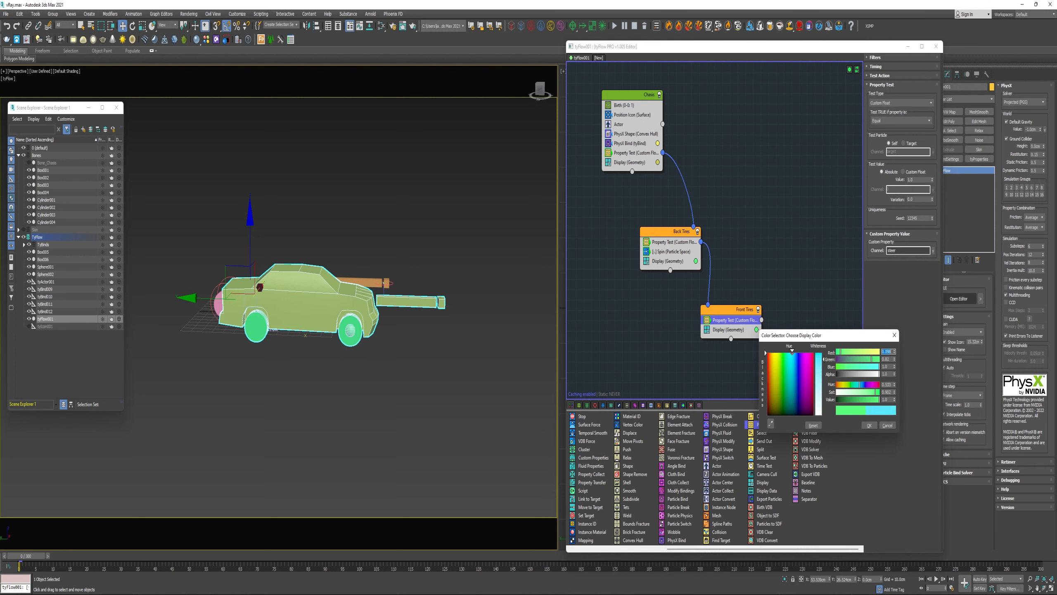
click(869, 426)
- Copy the Front Tires Display operator into a new event and rename that event "Steer"
drag(736, 330, 777, 366)
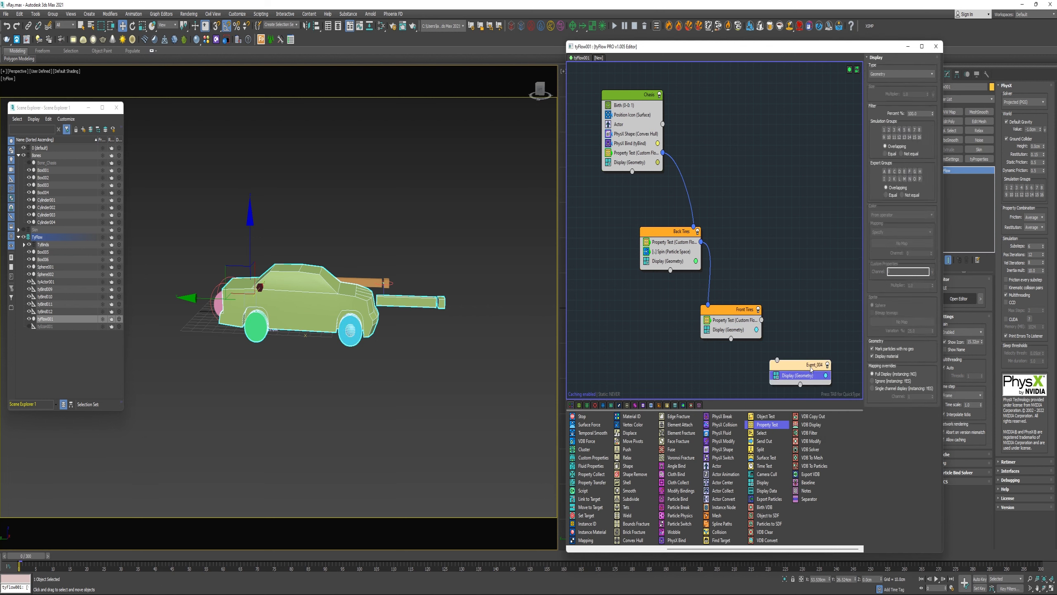
right_click(811, 368)
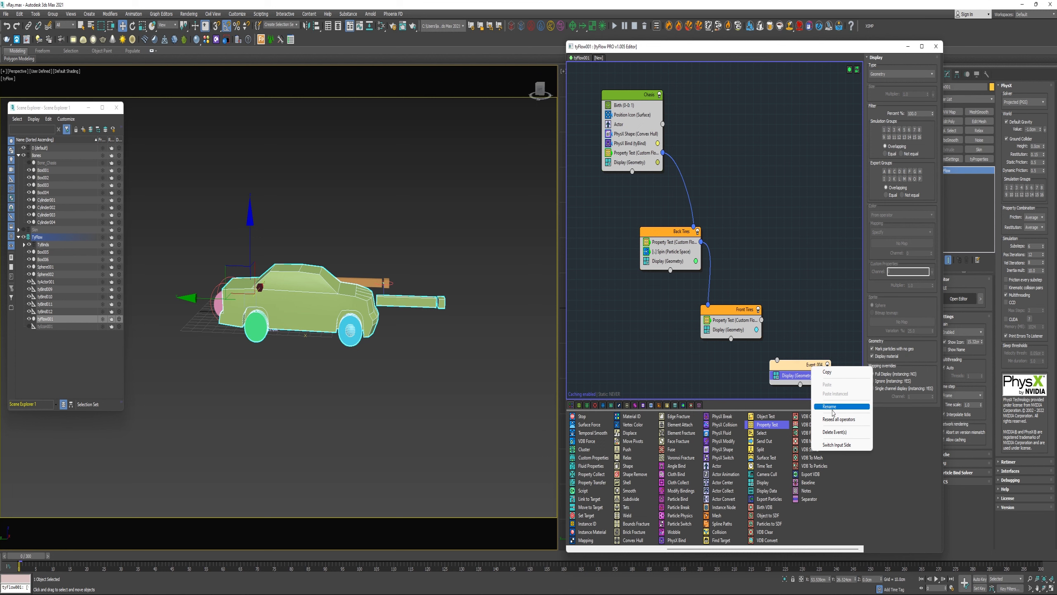
click(832, 409)
text(Steer)
key(Return)
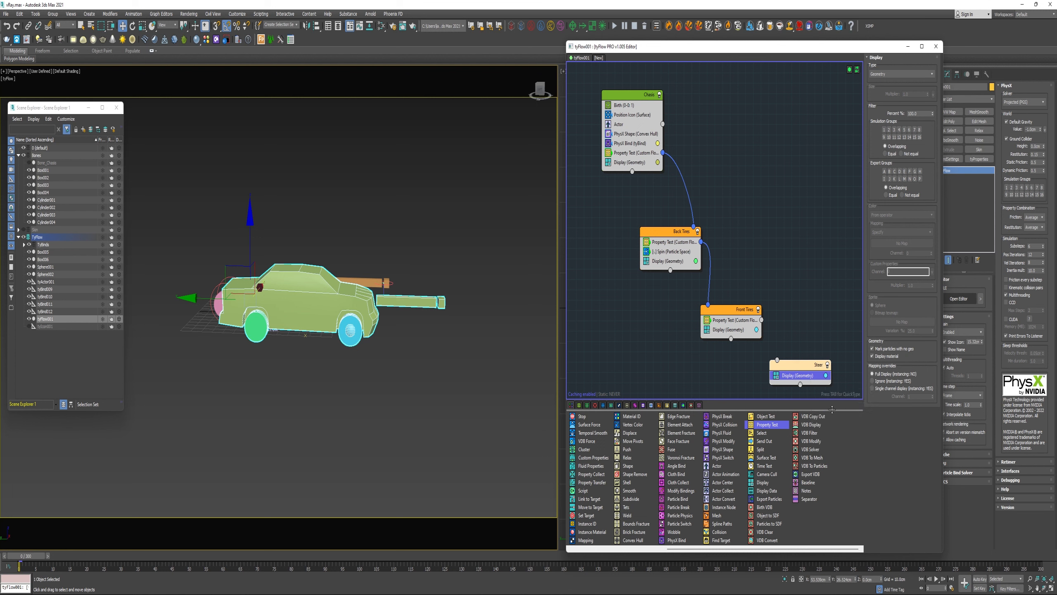
- Connect the Front Tires Property Test to the Steer event and arrange both events closer together
drag(778, 360, 767, 320)
drag(791, 364, 783, 363)
drag(731, 310, 728, 298)
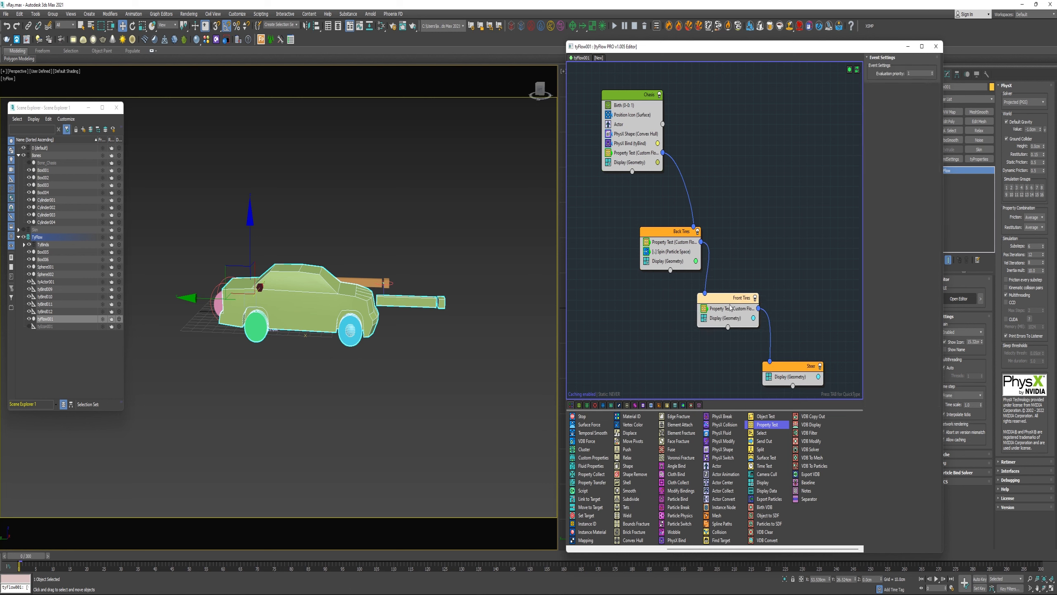
drag(784, 364, 770, 351)
- Set the Steer event's display color to pure red
click(804, 362)
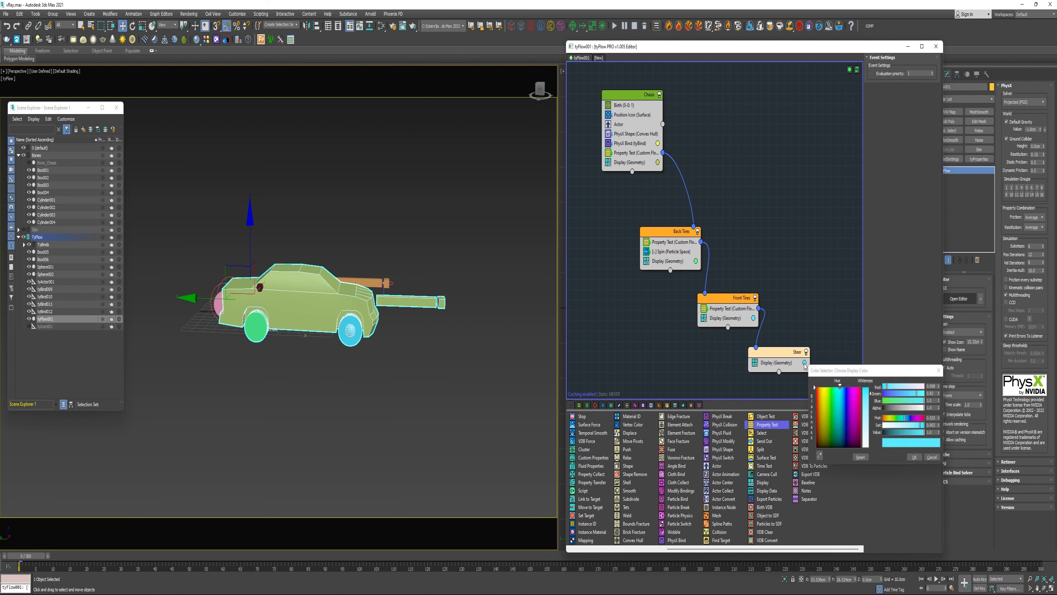
drag(821, 389, 872, 384)
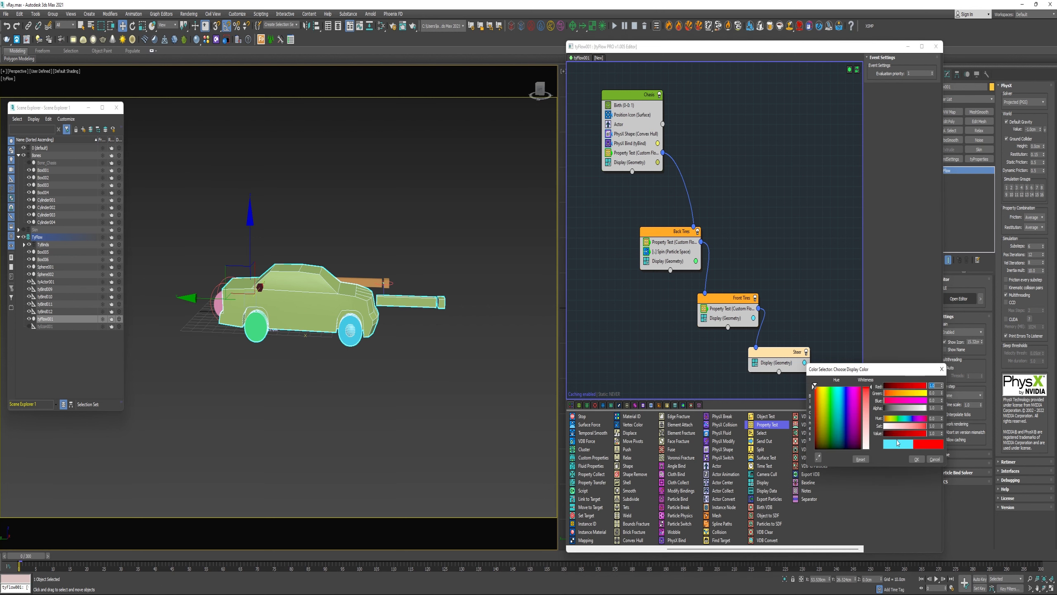
click(916, 460)
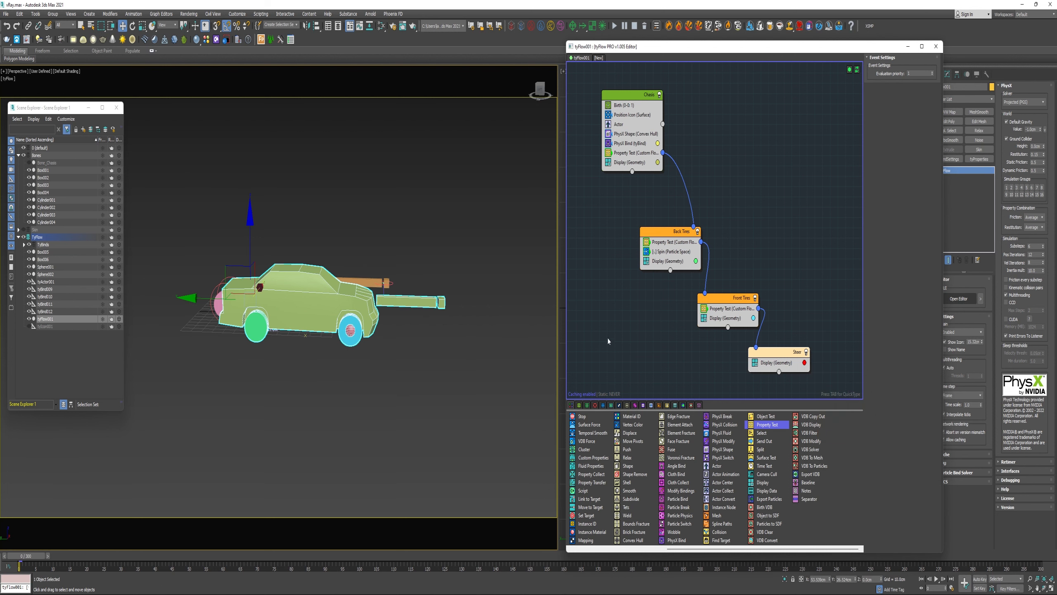
- Duplicate the first event's Property Test above the original, set the copy to the "drive" channel, and switch its output side
middle_drag(671, 242, 728, 241)
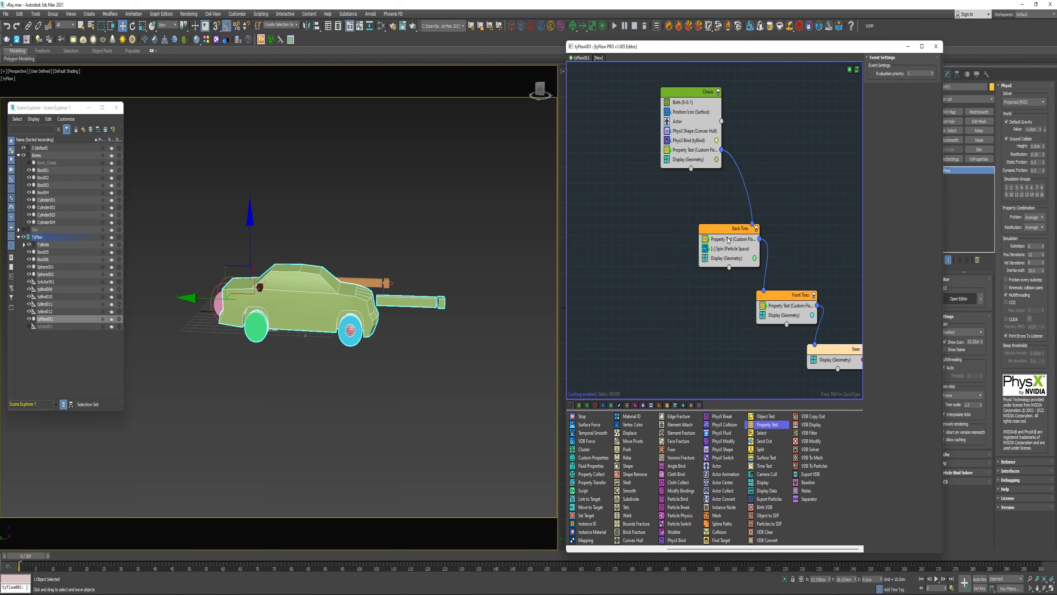
click(688, 150)
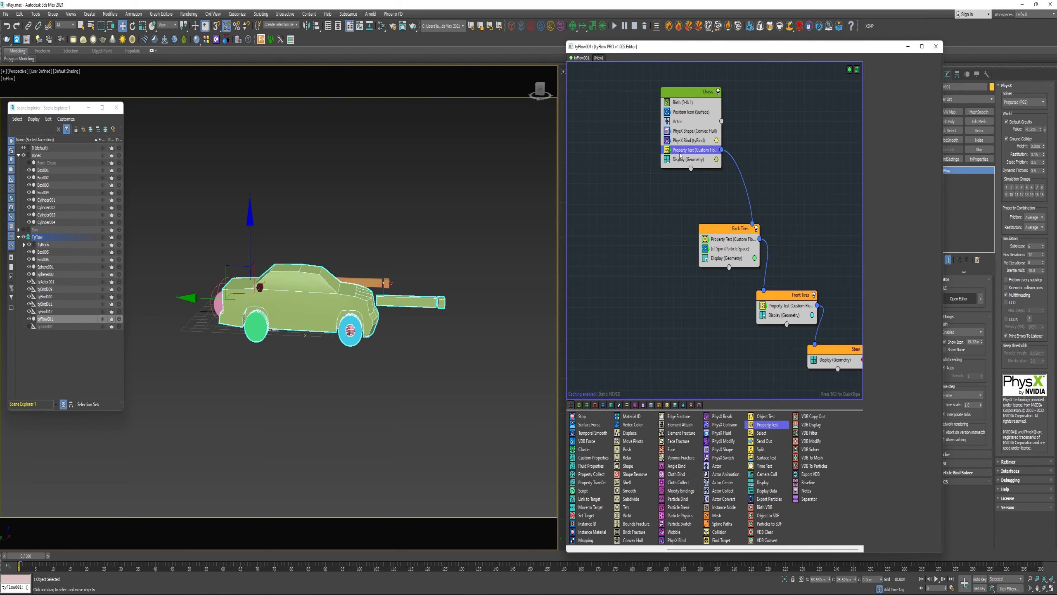
drag(682, 151, 685, 155)
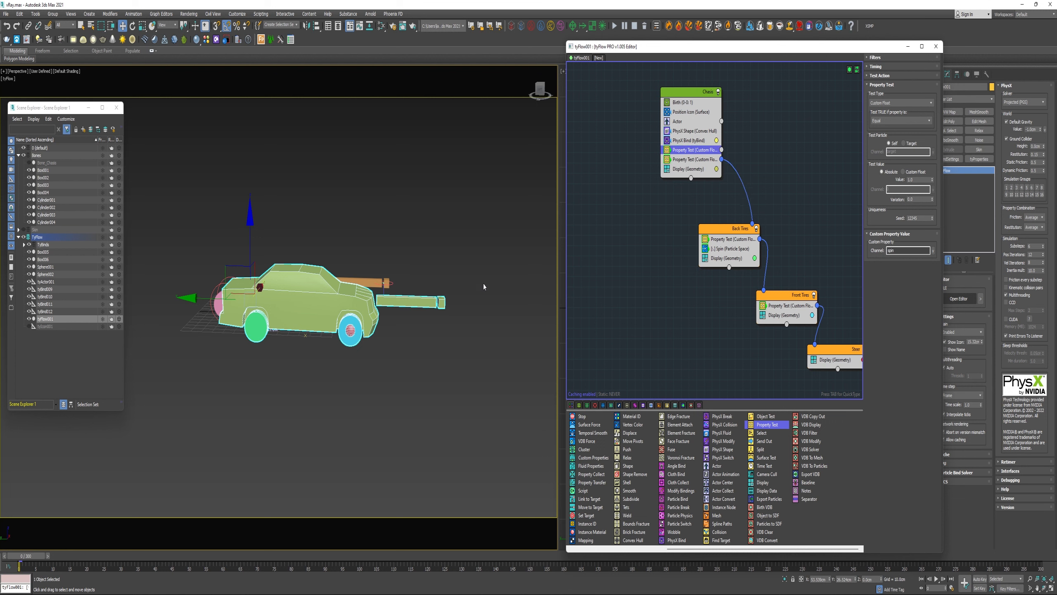
click(935, 252)
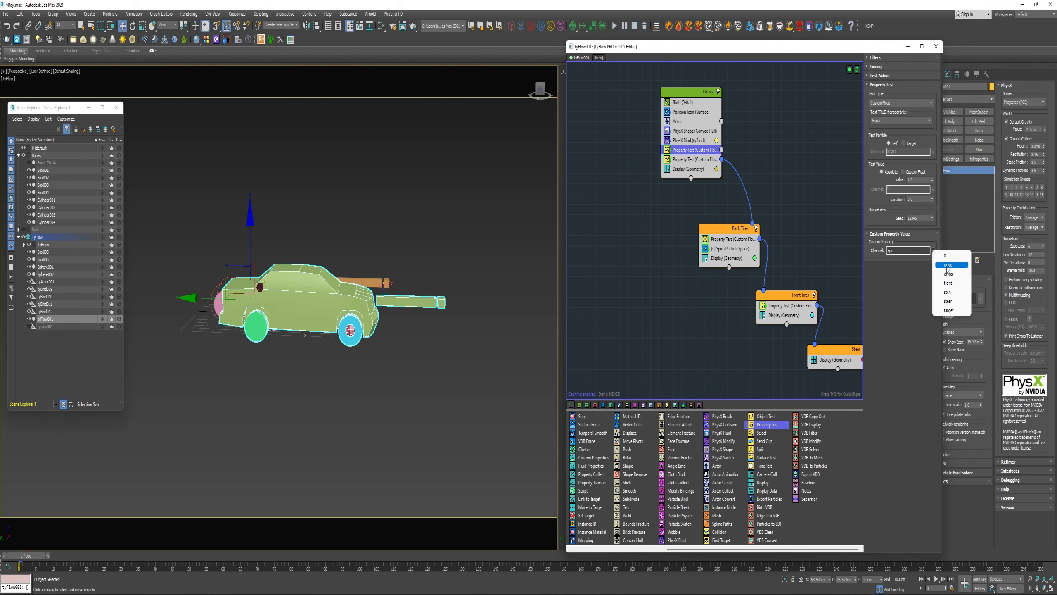
click(948, 267)
right_click(706, 154)
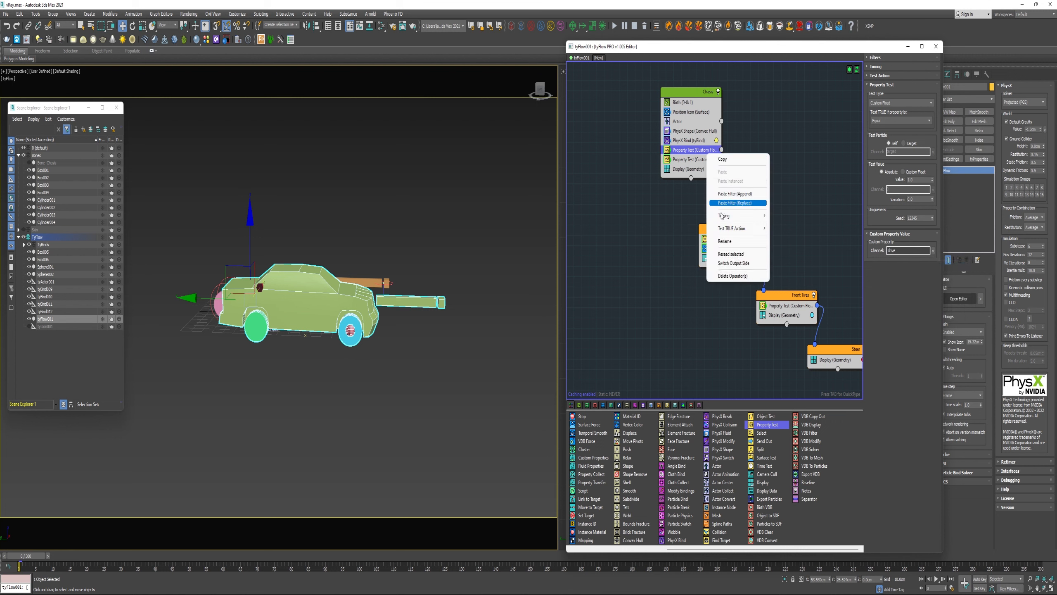
click(736, 263)
- Copy the Back Tires Display operator into a new event, connect it to the drive Property Test, and rename the event "Drive"
click(733, 258)
shift+drag(733, 258, 660, 149)
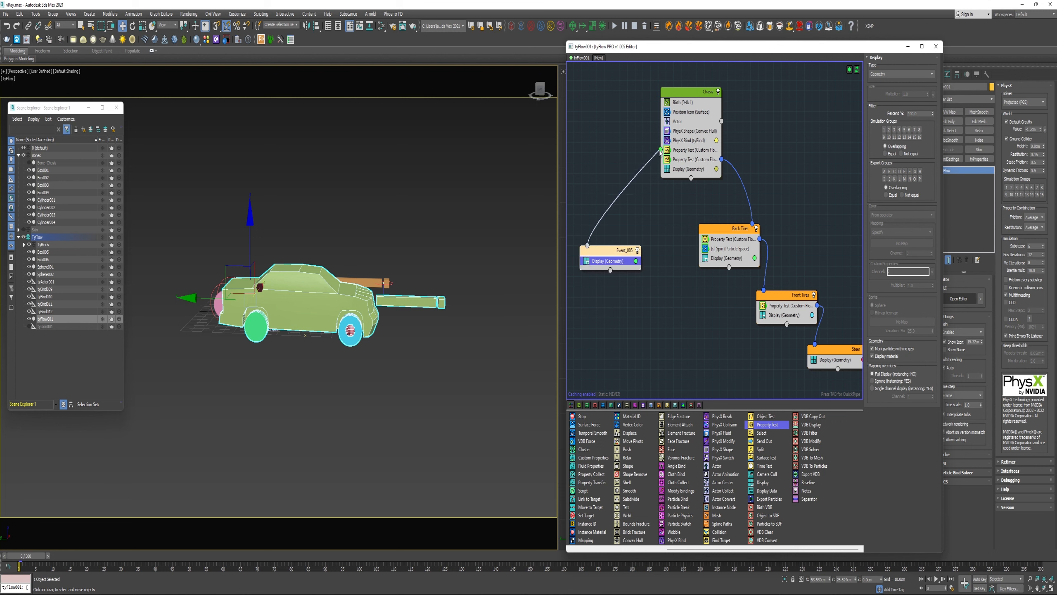
right_click(633, 252)
click(648, 291)
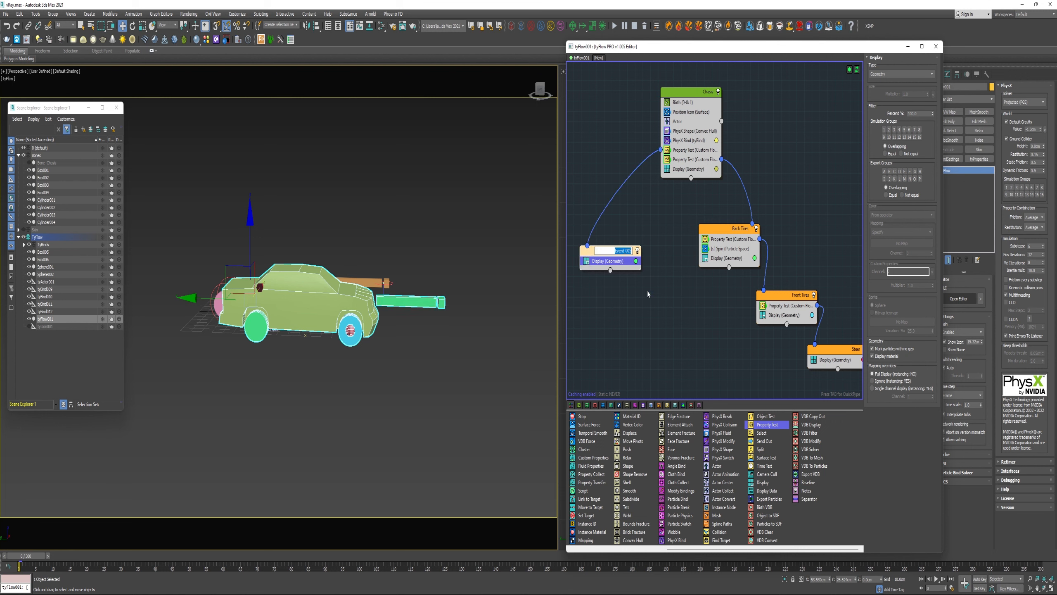
text(Drive)
key(Return)
drag(613, 250, 621, 232)
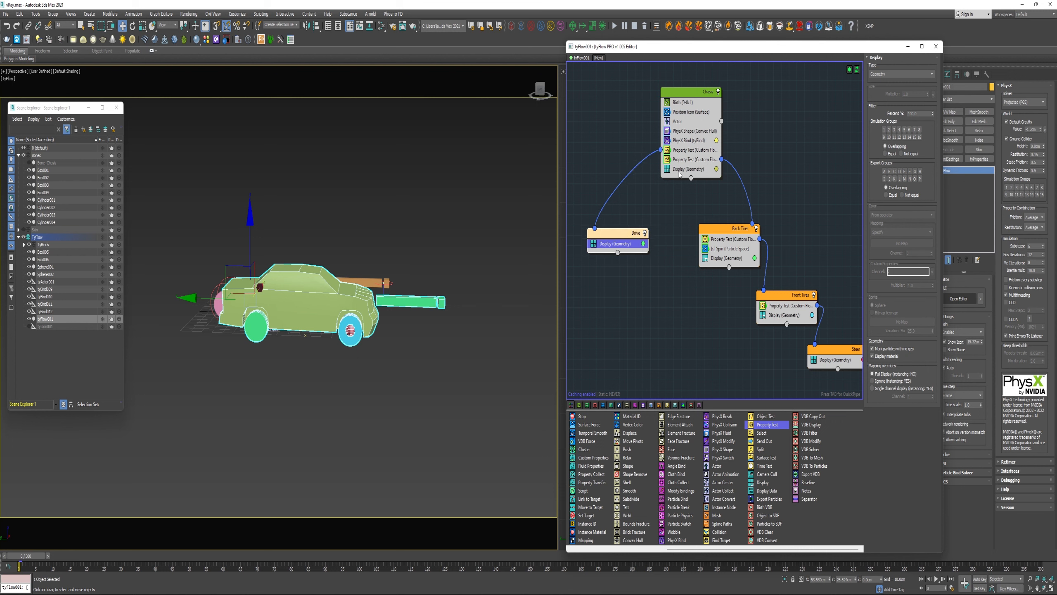
- Copy the drive Property Test into the Drive event above Display and set the copy's custom float channel to "driver"
click(682, 151)
drag(682, 154, 625, 261)
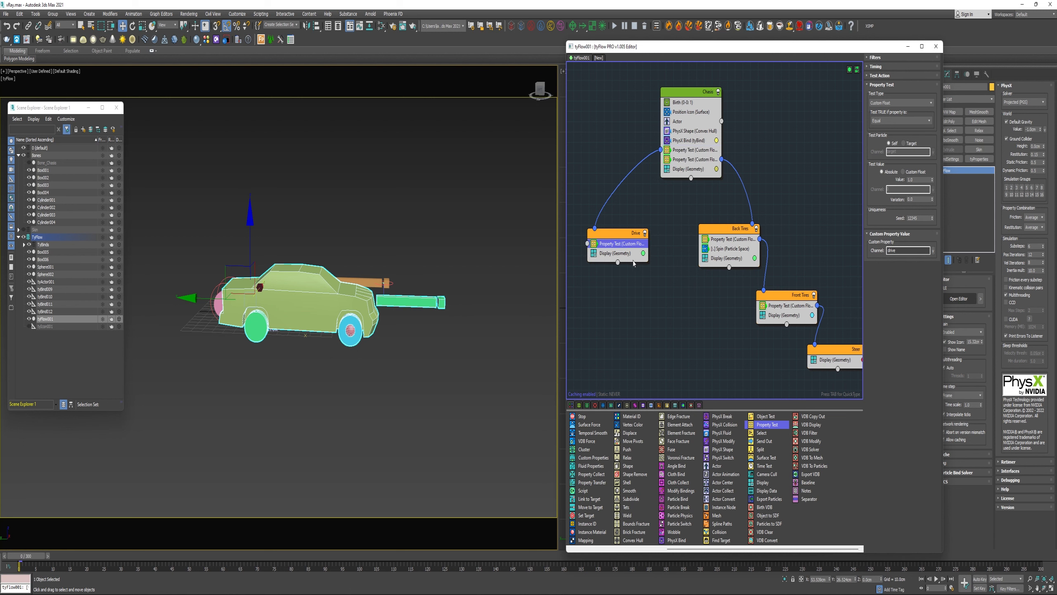
click(934, 250)
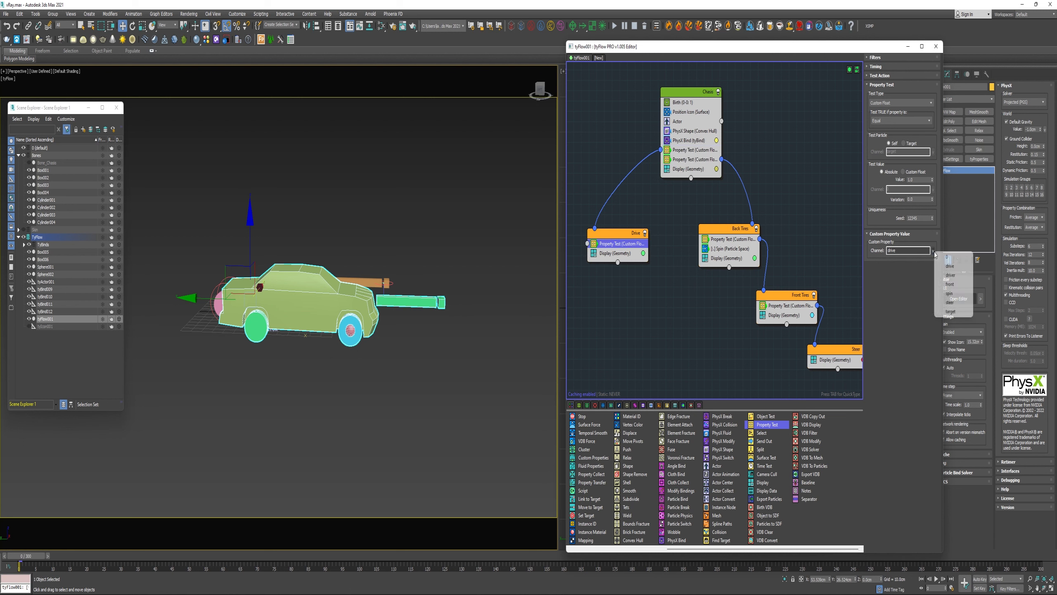
click(948, 276)
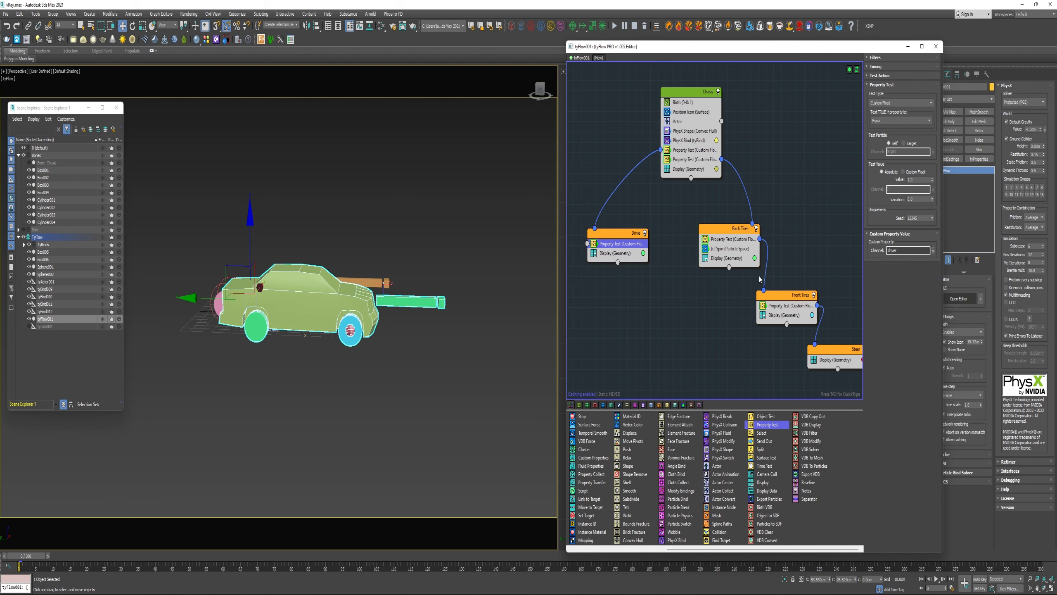
- Copy the Drive event's Display into a new event linked from its Property Test, and set the display color to red
drag(607, 258, 587, 244)
click(637, 327)
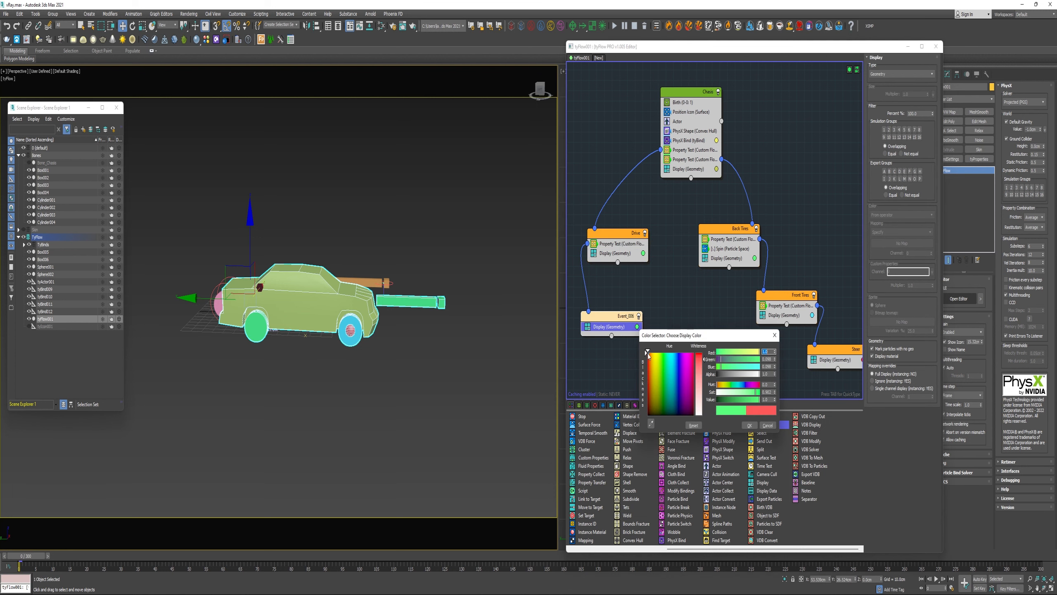
click(750, 425)
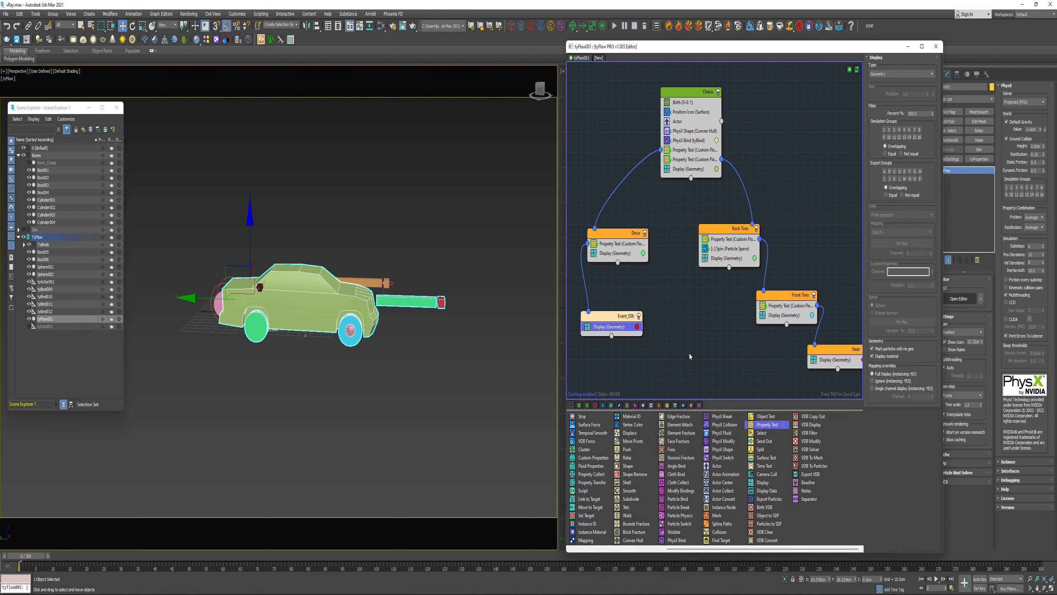
- Rename the new red-display event "Driver" and move it slightly closer to the Drive event
double_click(627, 316)
text(Driver)
key(Return)
drag(618, 316, 611, 308)
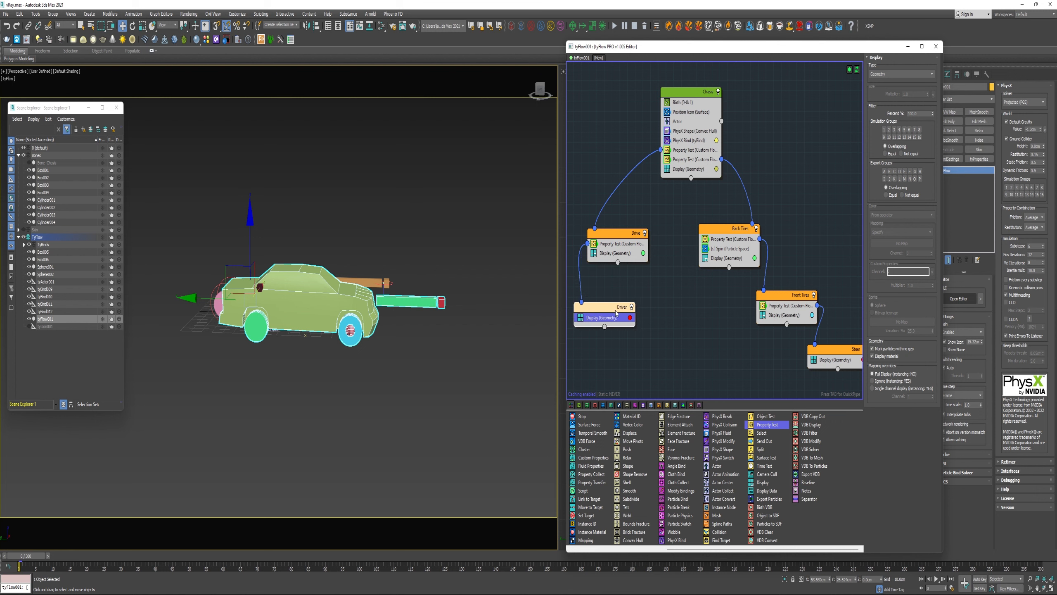
- Rearrange the Drive, Back Tires, Front Tires and Steer events into a compact layout beneath the chassis event
drag(624, 233, 640, 212)
drag(730, 229, 731, 218)
drag(781, 293, 760, 285)
right_click(777, 288)
click(790, 368)
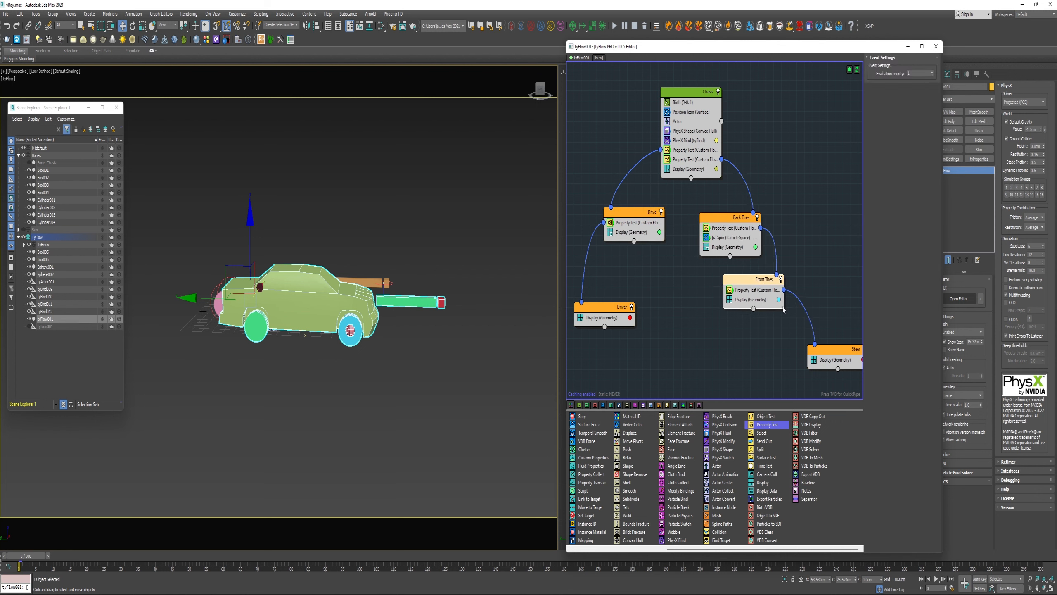
drag(822, 348, 788, 359)
right_click(775, 335)
click(808, 416)
drag(752, 282, 754, 288)
middle_drag(710, 262, 729, 252)
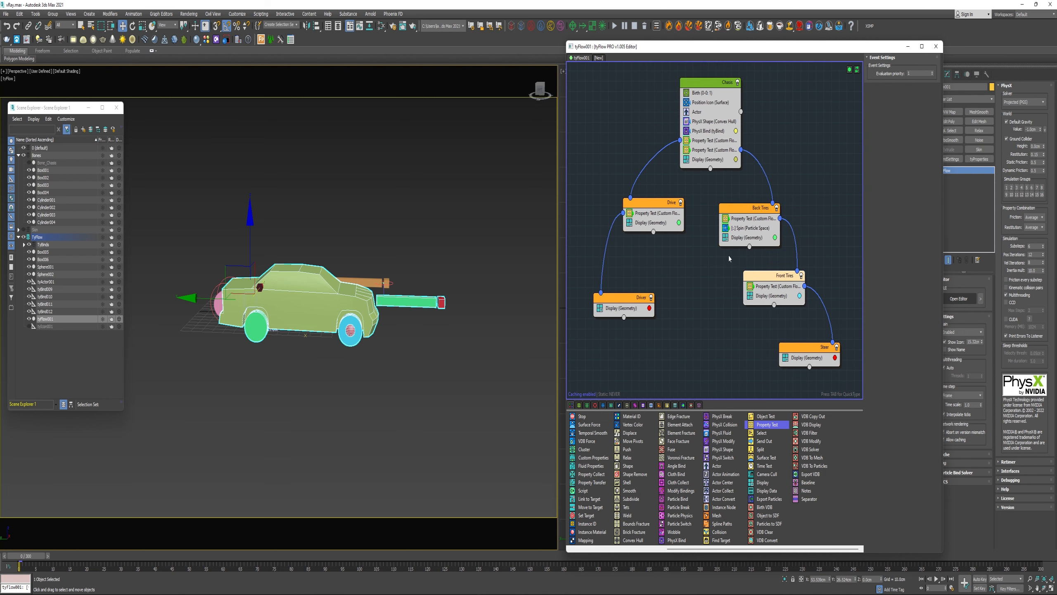
click(729, 258)
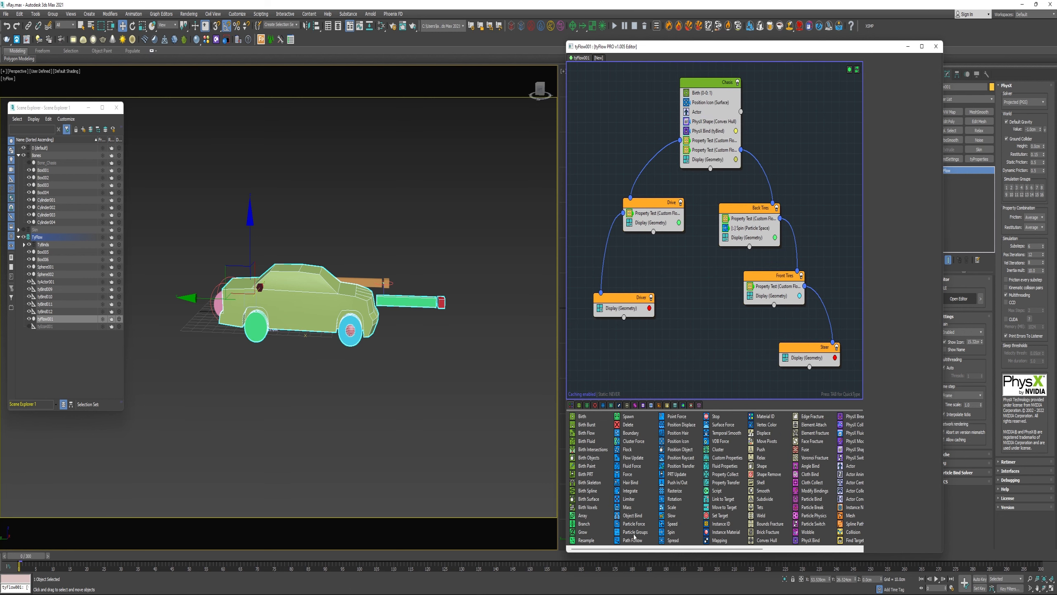
- Add a Particle Groups operator to the chassis event, and copy it into the Driver event with simulation group 2
drag(636, 534, 707, 121)
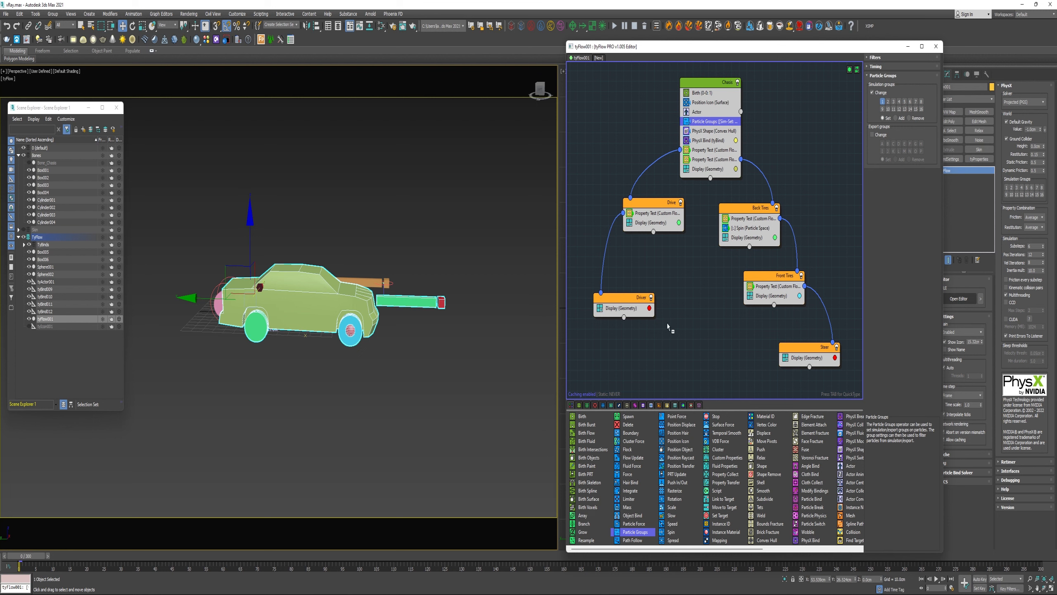
drag(618, 309, 619, 309)
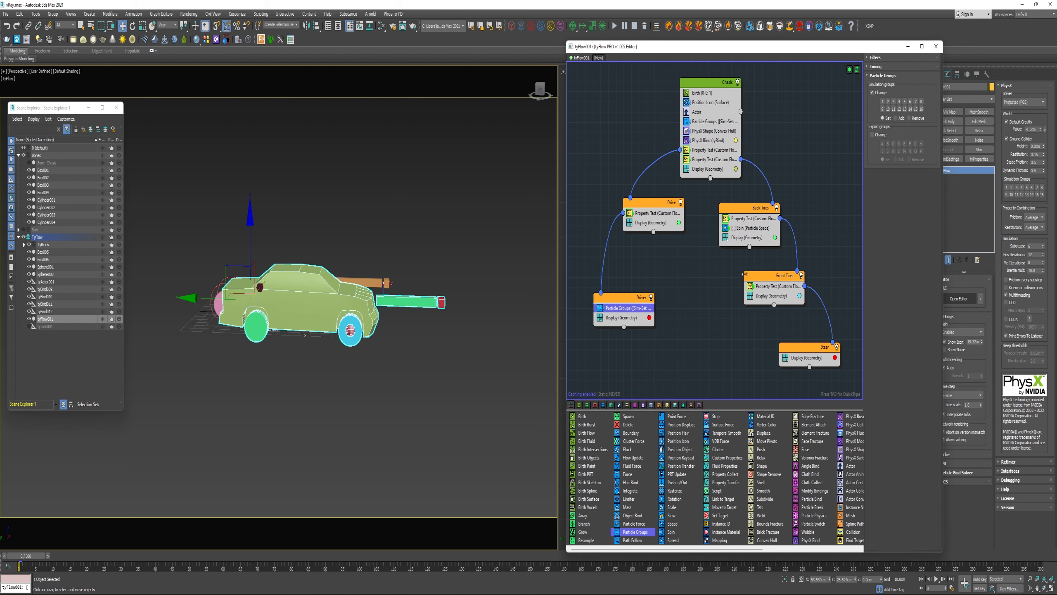
click(888, 102)
- Add a Rotation operator to the Steer event using Align to Neighbors, with neighbor simulation group 2 and a larger radius
drag(674, 500, 824, 373)
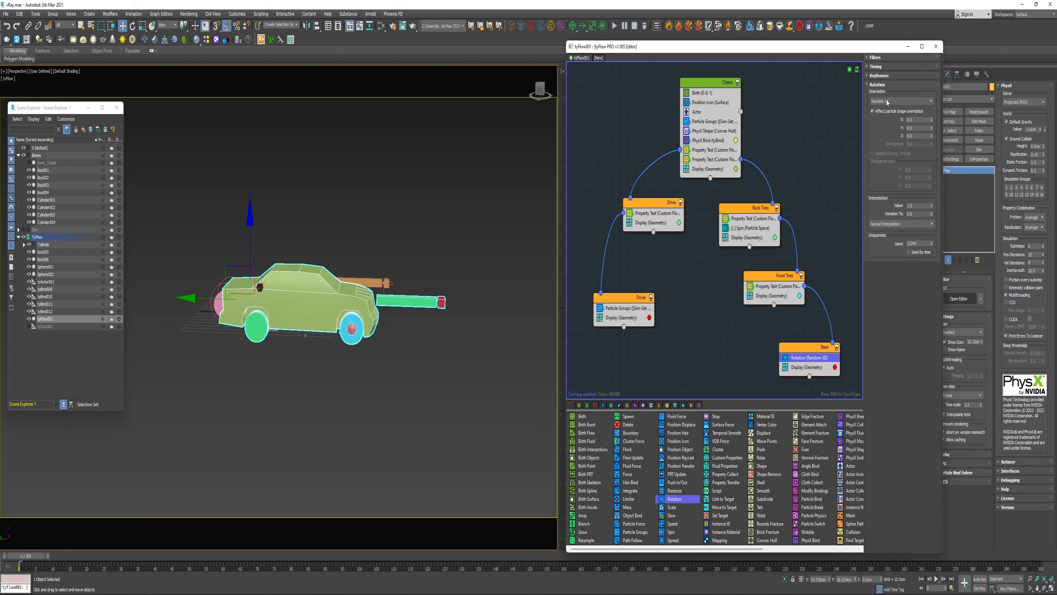
click(888, 102)
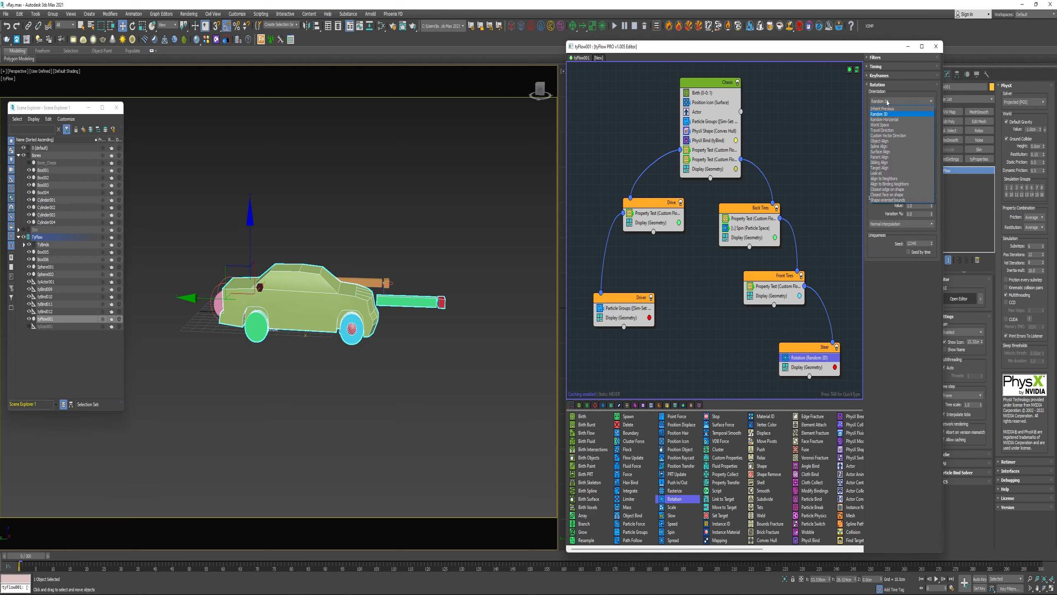
click(879, 179)
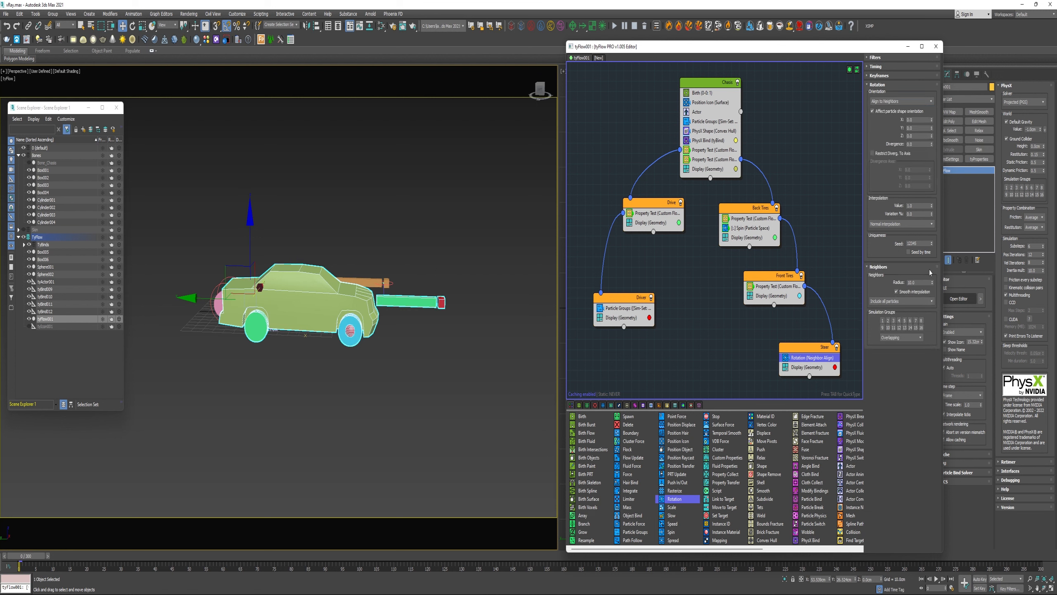
click(888, 321)
click(922, 282)
- Set the Steer Rotation timing to Continuous, disable Affect particle shape orientation, and lower its interpolation value
click(876, 66)
click(879, 77)
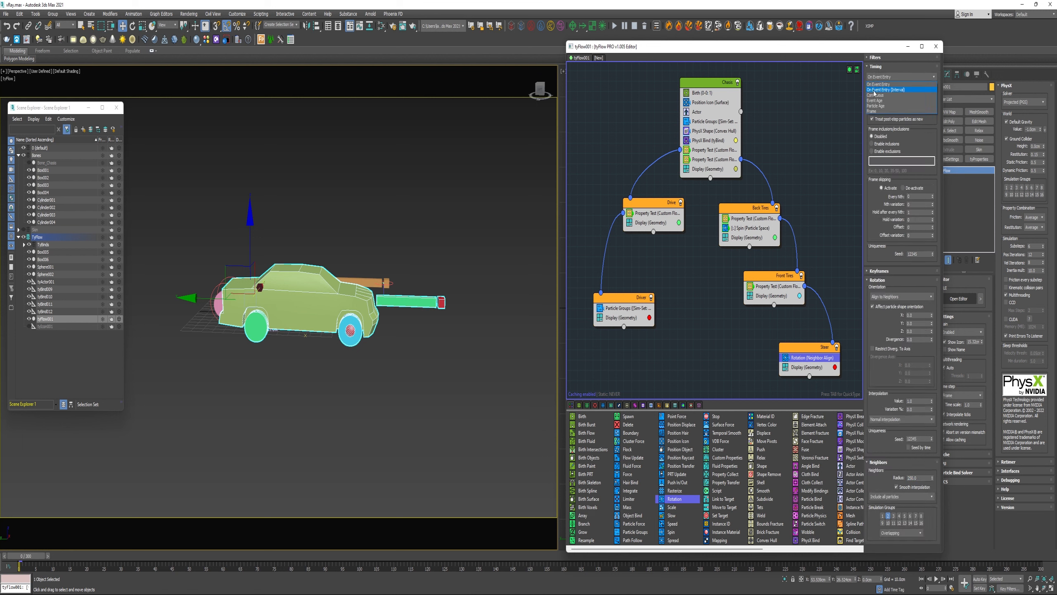
click(875, 96)
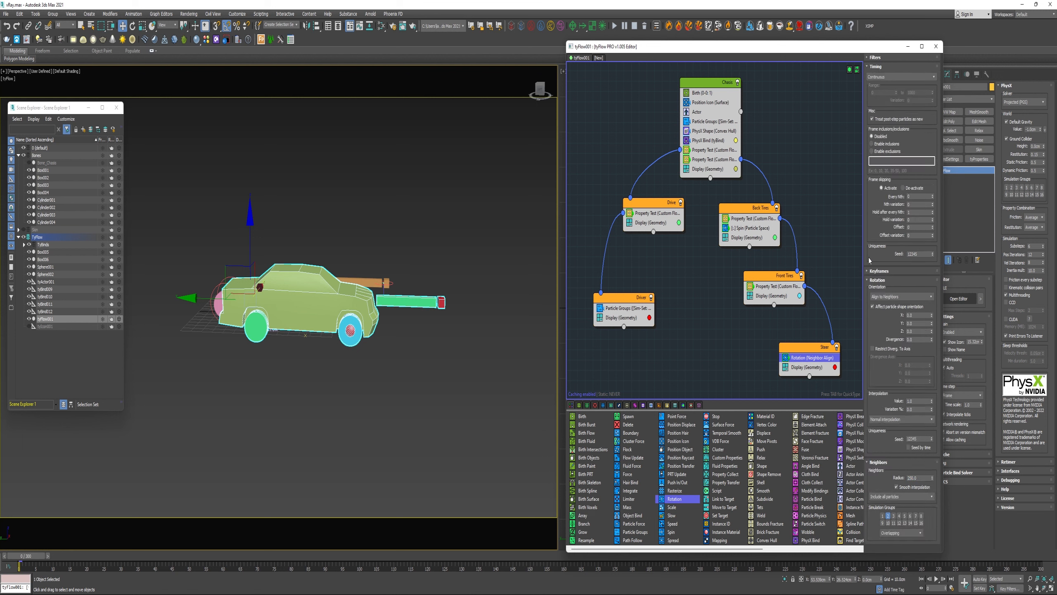
click(885, 308)
click(916, 399)
- Draw a smooth, winding four-point Line spline on the ground, starting just ahead of the car's steering arm
click(89, 13)
mouse_move(100, 124)
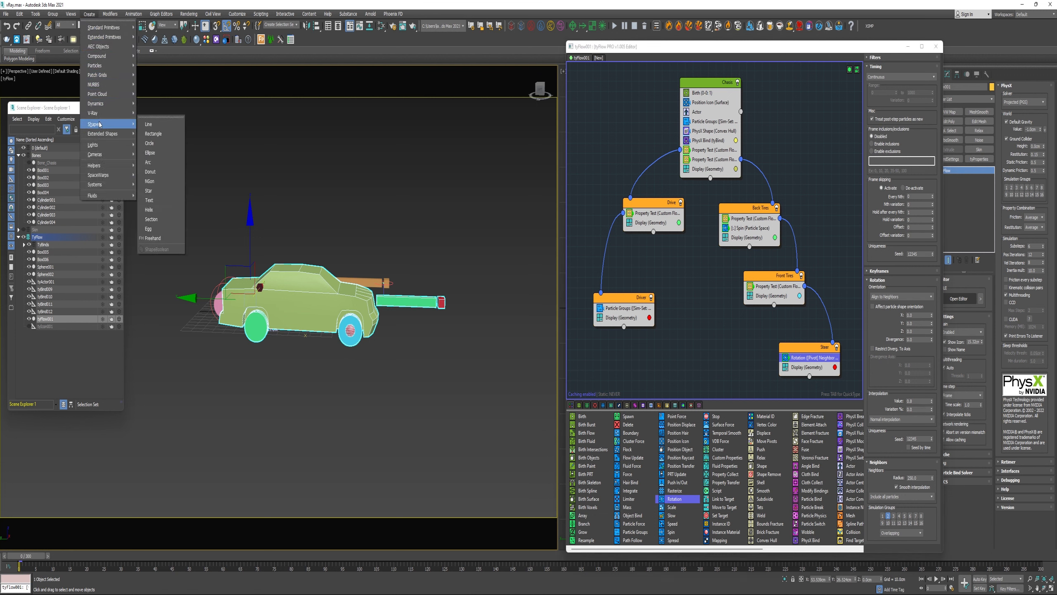
click(148, 125)
alt+middle_drag(233, 291, 264, 313)
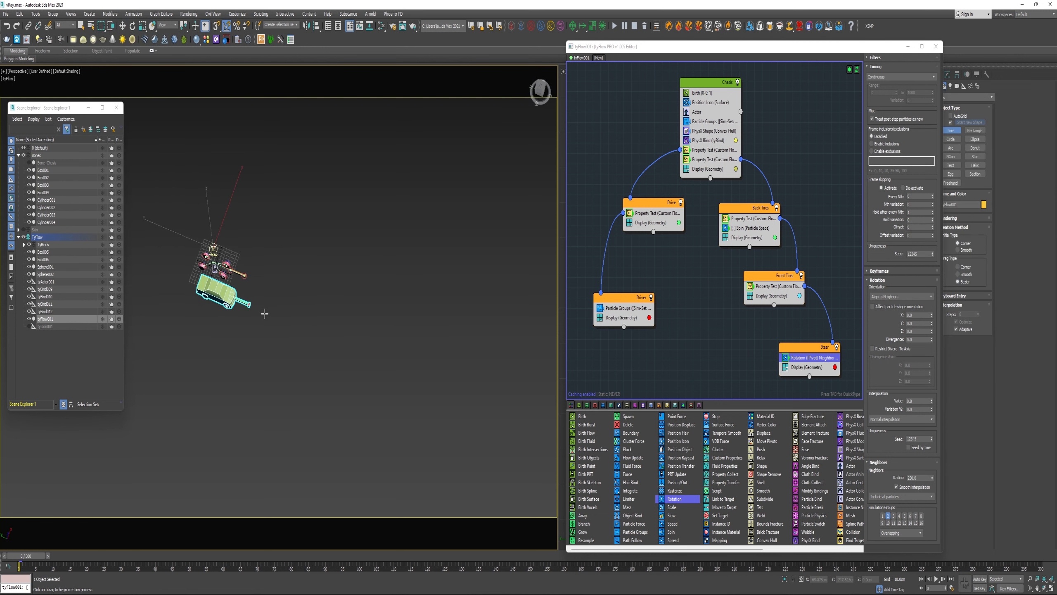
click(266, 313)
click(334, 375)
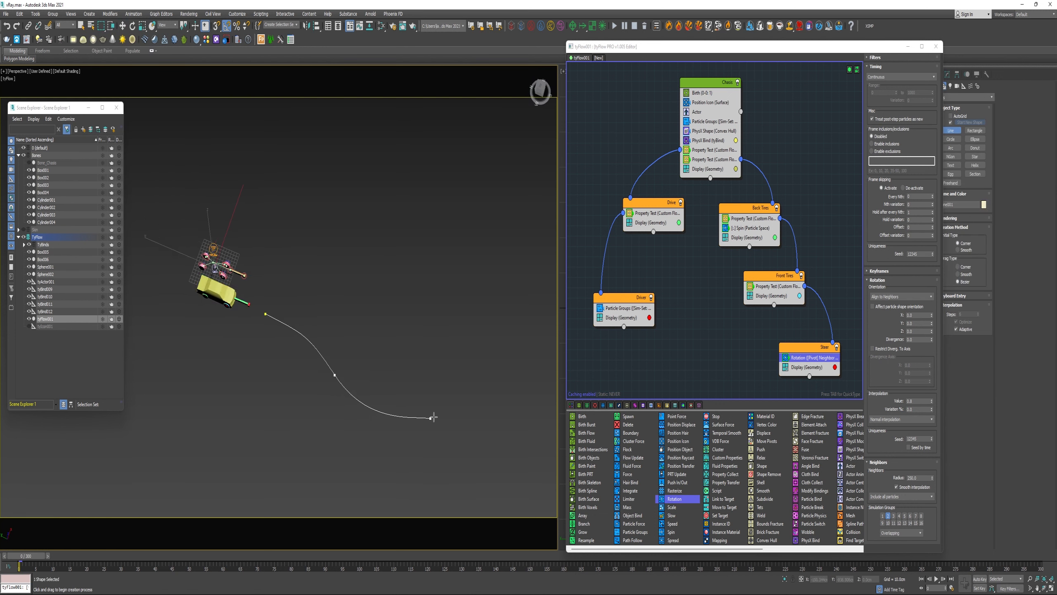
drag(432, 417, 530, 427)
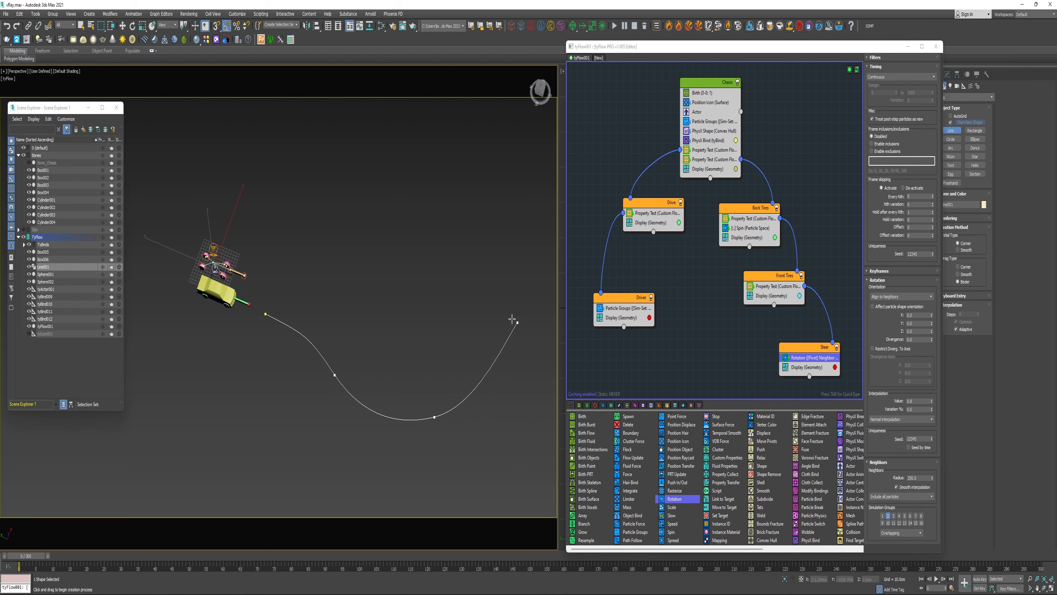
right_click(522, 340)
alt+middle_drag(521, 340, 501, 288)
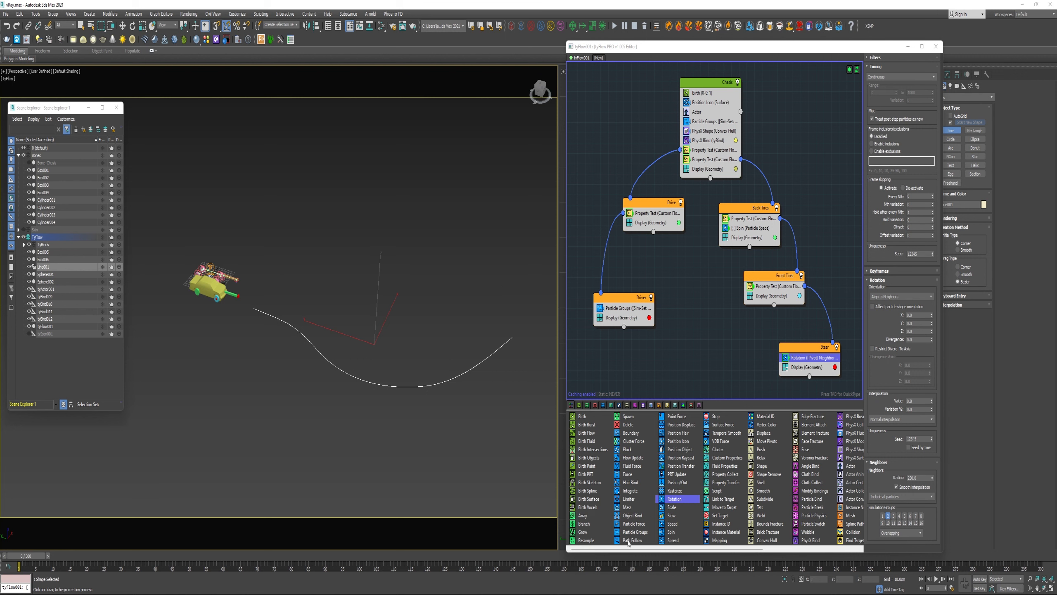
- Add a Path Follow operator to the Driver event above Display and assign the drawn line as its shape
drag(629, 540, 630, 316)
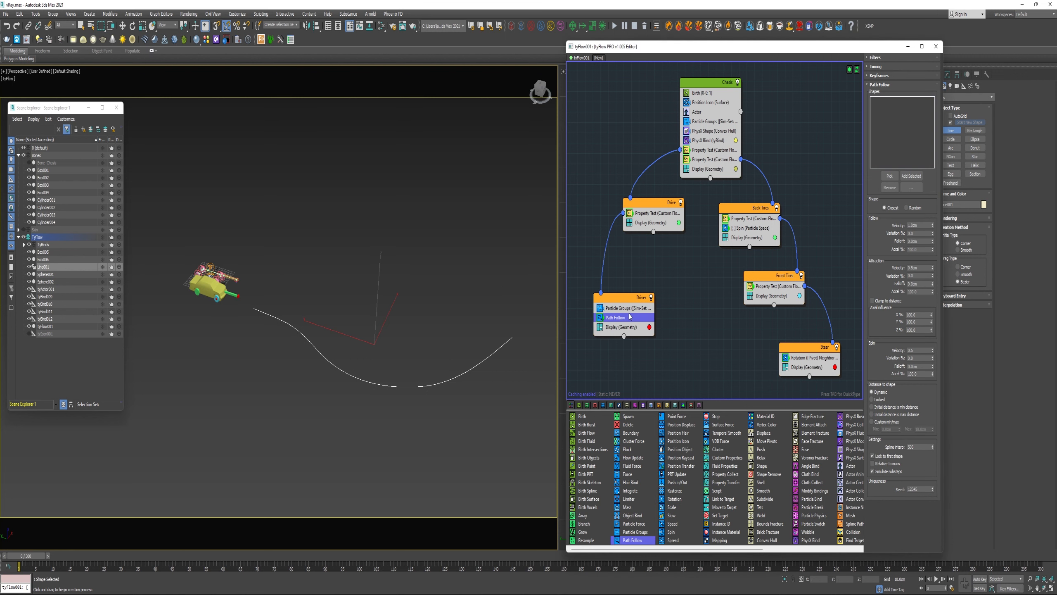
click(890, 176)
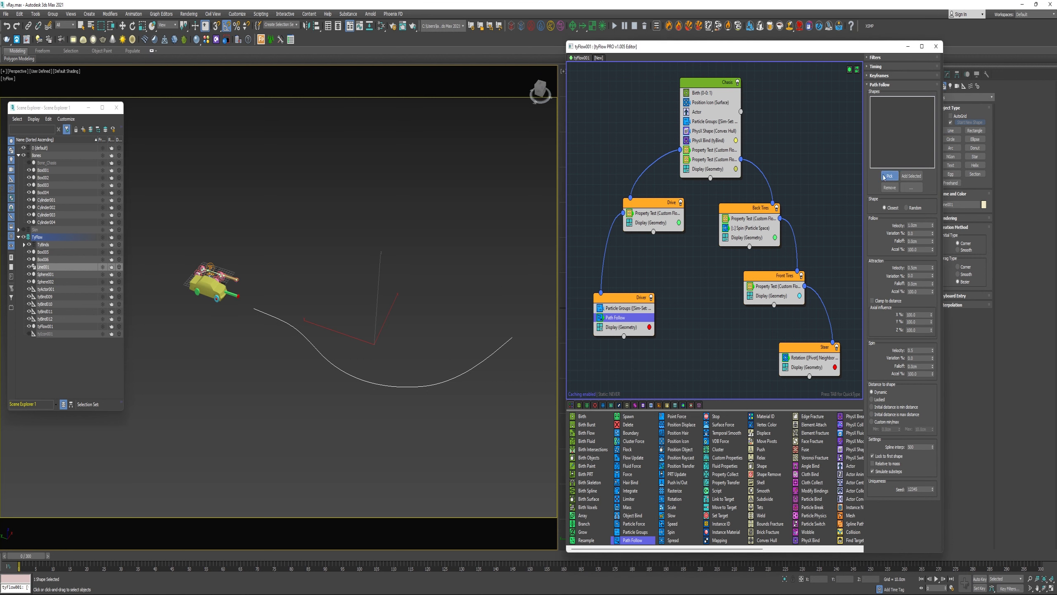
click(461, 375)
- Set the Path Follow's follow velocity to 30, adjust its attraction velocity, and preview the car's motion along the timeline
double_click(919, 225)
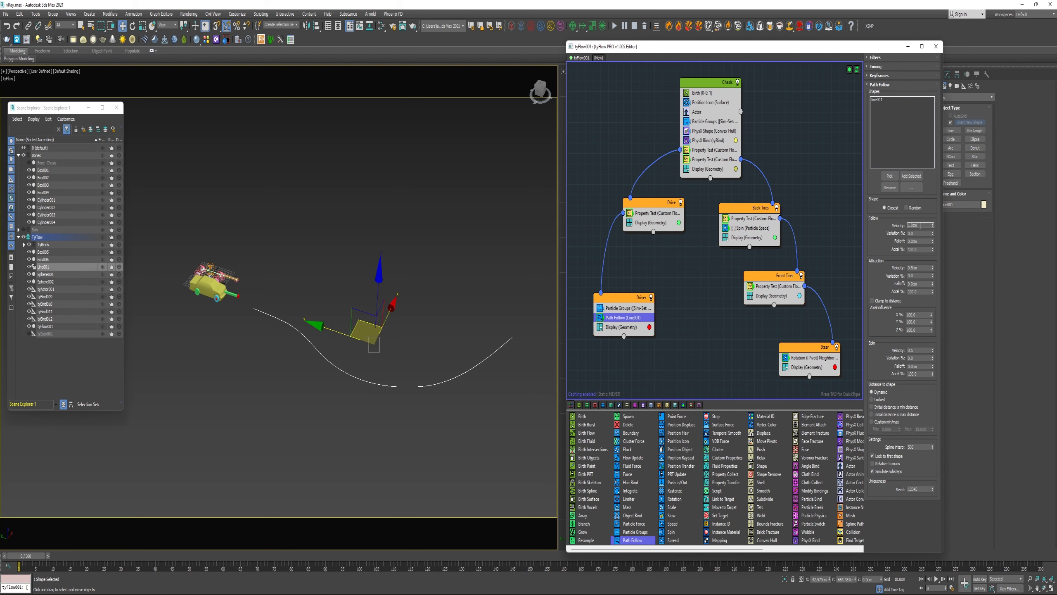
text(30)
key(Return)
double_click(918, 267)
drag(28, 559, 339, 555)
drag(441, 556, 915, 556)
- Set the Back Tires Spin rate to 600 and scrub the timeline to test the car's motion
click(739, 228)
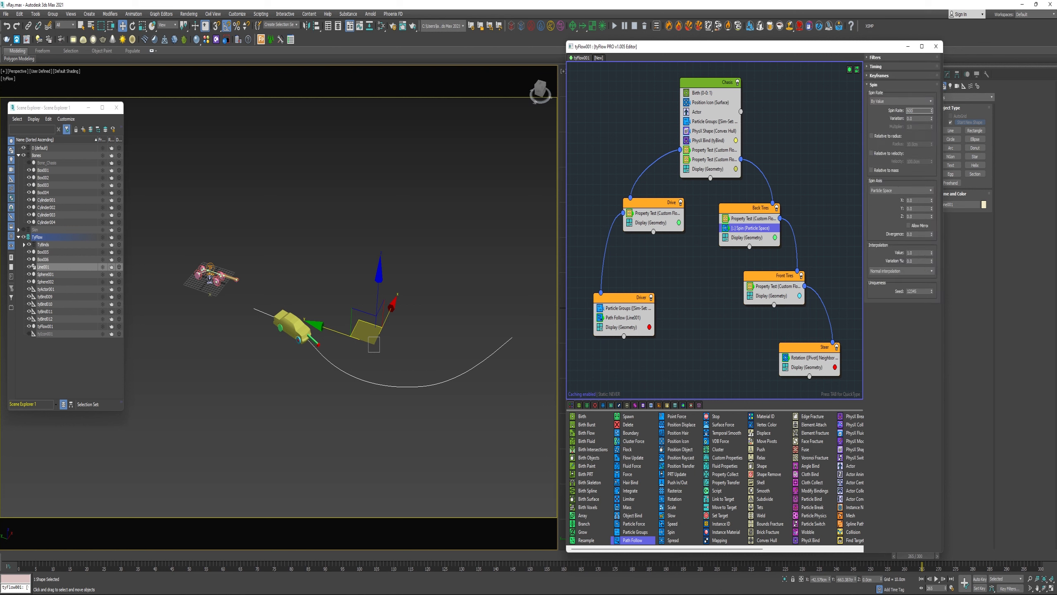
text(600)
key(Return)
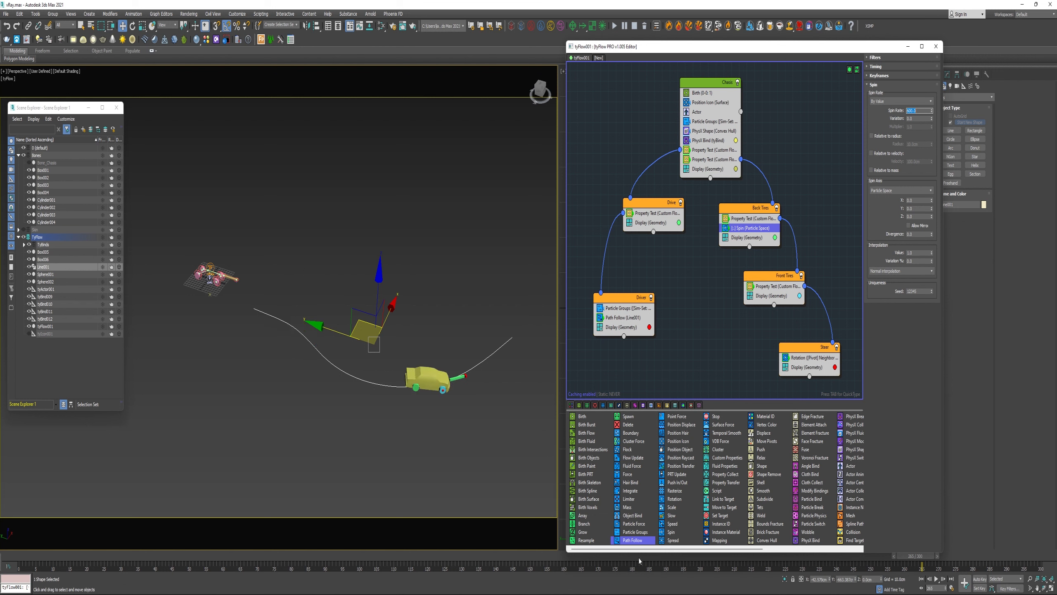
drag(914, 557, 143, 556)
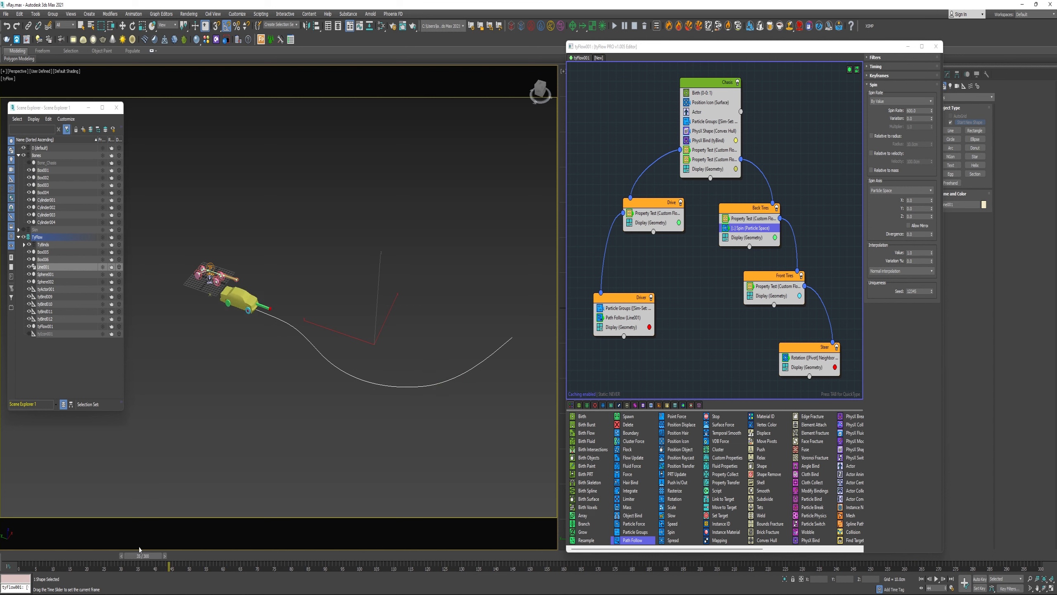
key(w)
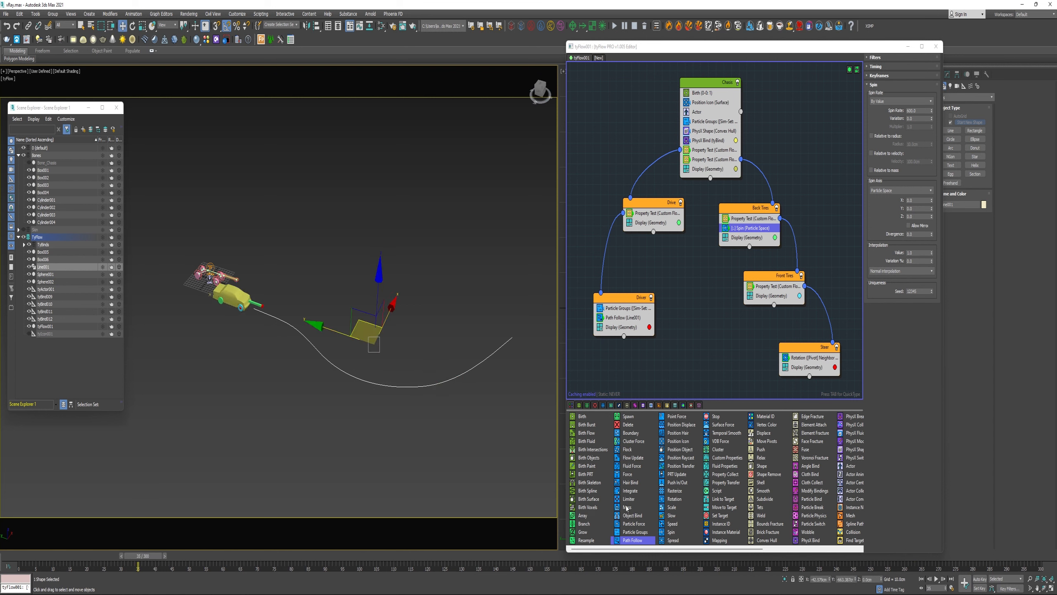
- Add a Mass operator at the start of the Steer event, increase its value, and preview the simulation to the end
drag(627, 507, 728, 425)
drag(815, 359, 817, 358)
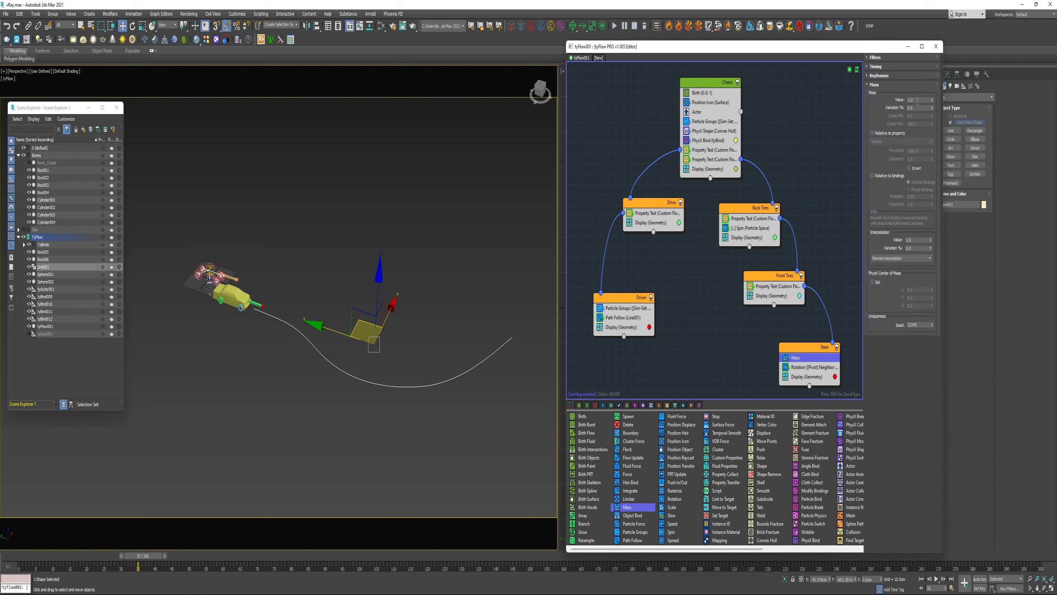
key(Return)
drag(146, 555, 1028, 551)
key(w)
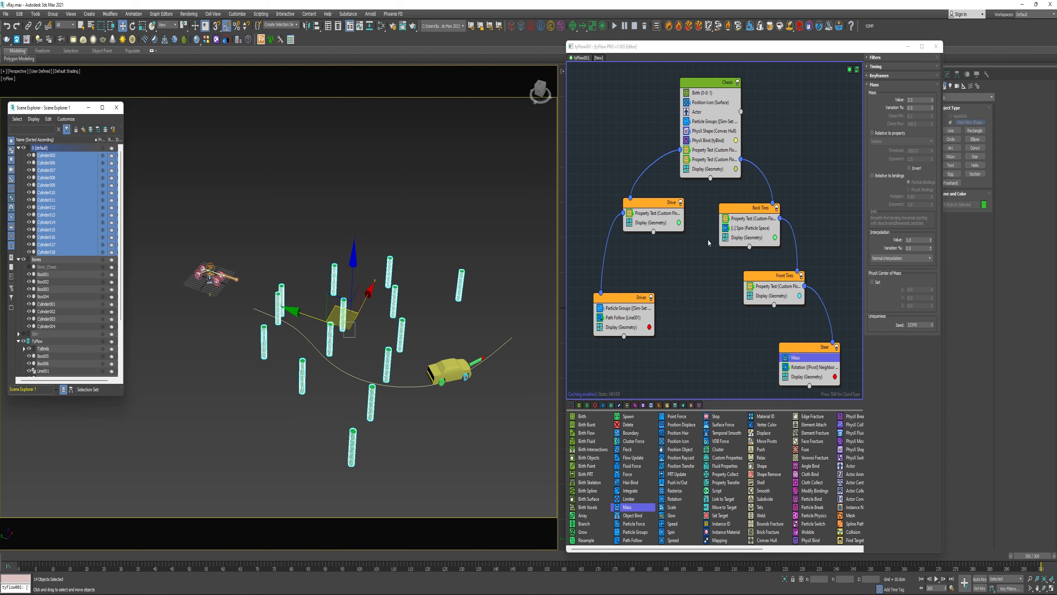
- Add a PhysX Collision operator after PhysX Bind in the chassis event, with the selected cylinders as colliders in simulation group 1
scroll(759, 510, right, 4)
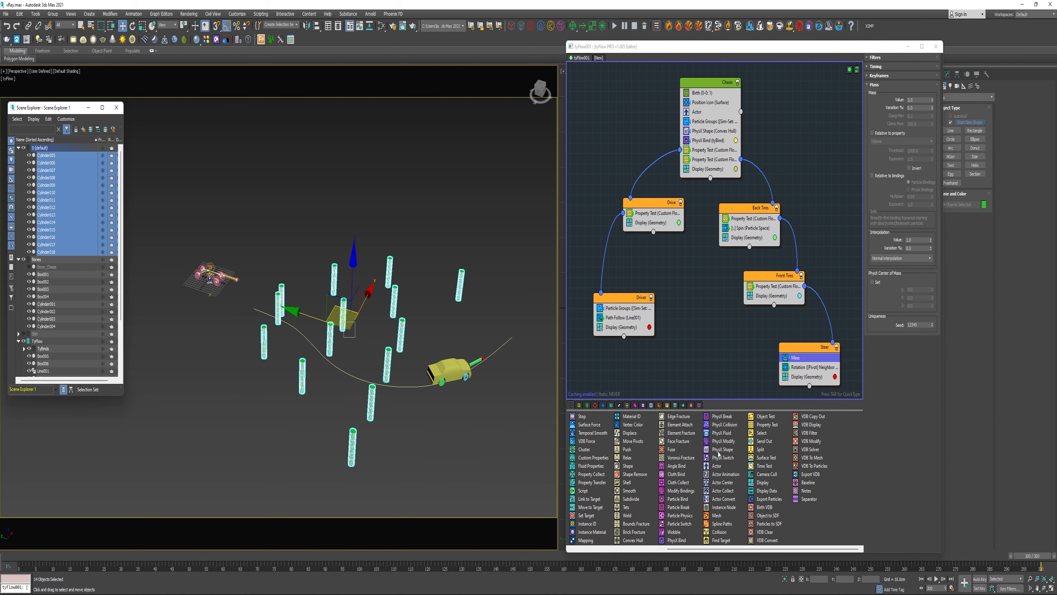
drag(723, 426, 715, 233)
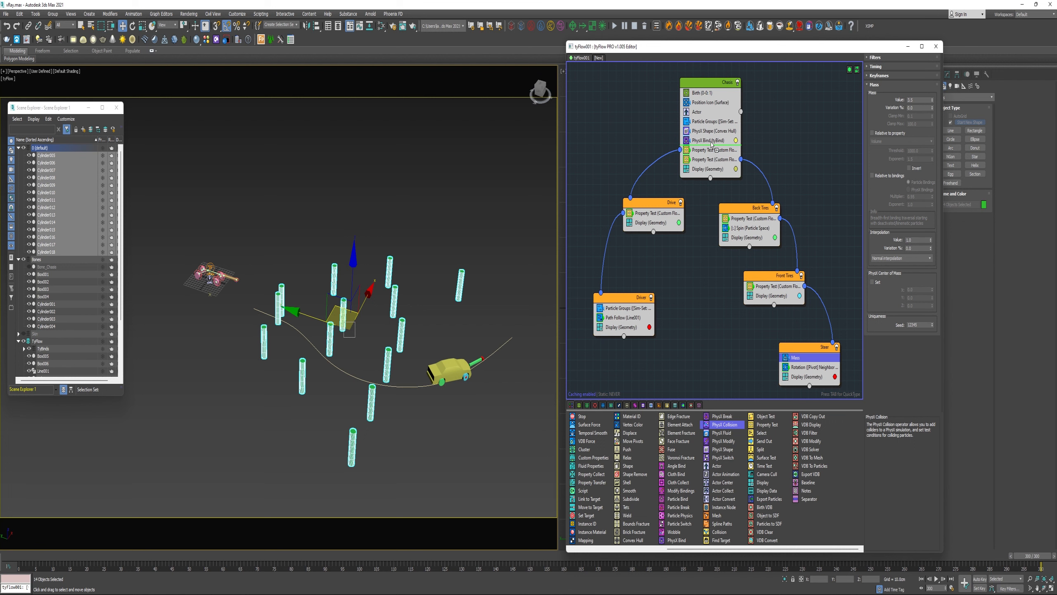
drag(712, 145, 712, 147)
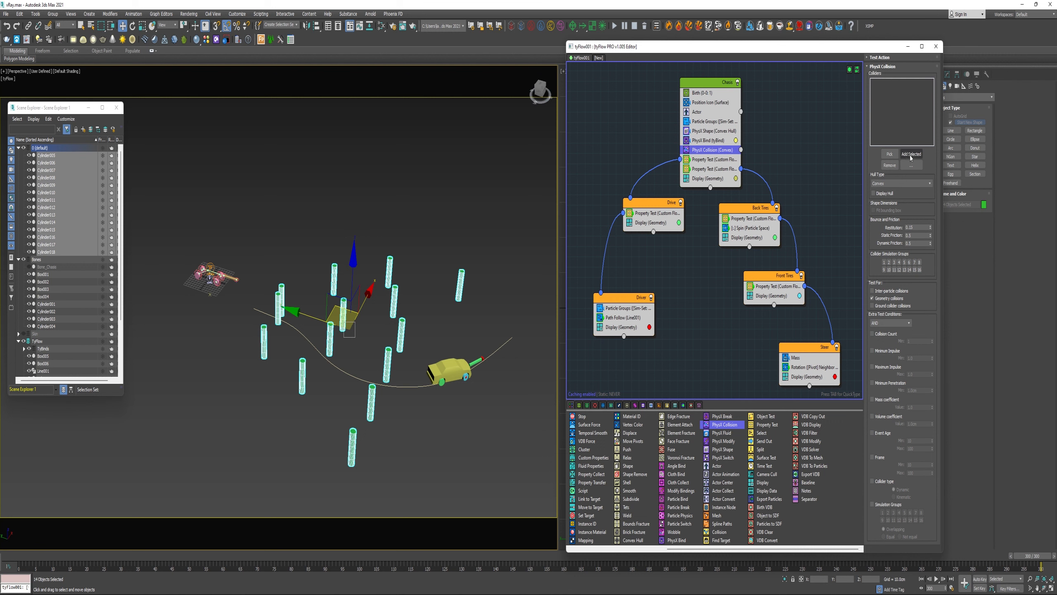
click(910, 154)
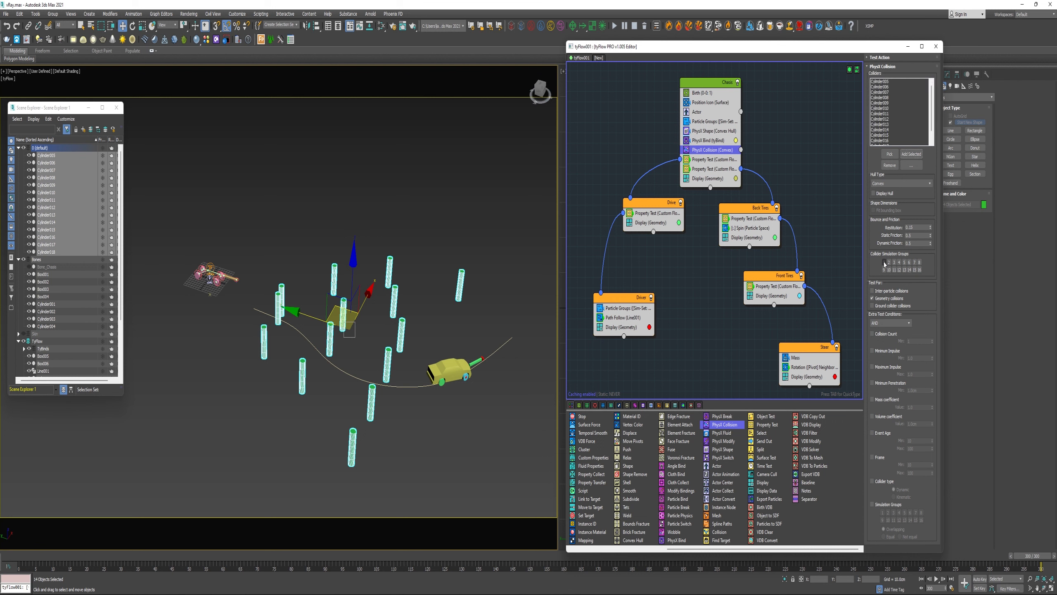
click(885, 262)
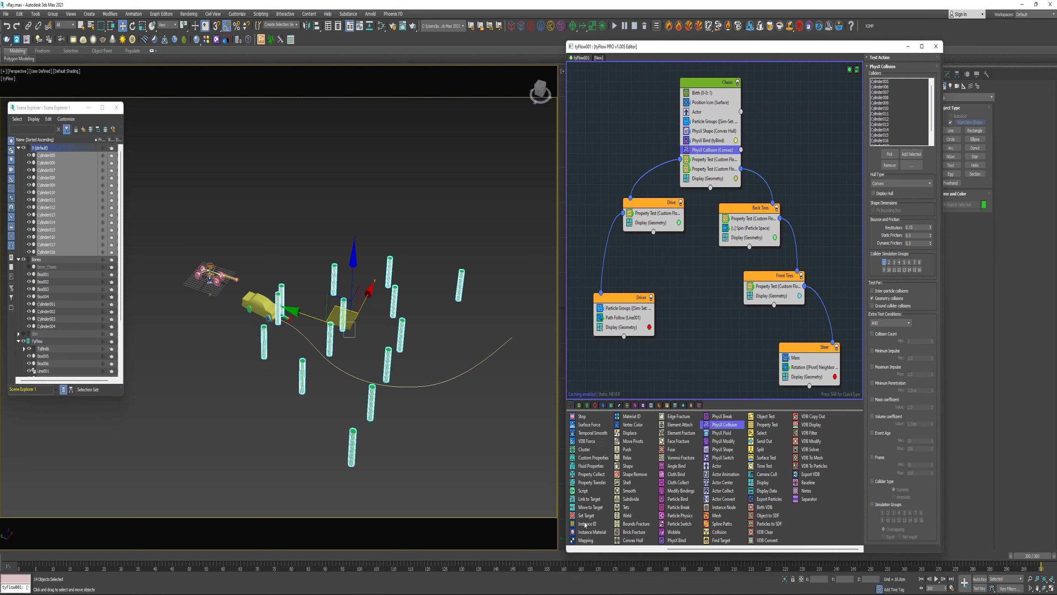
- Rewind the timeline to the start and move Cylinder007 away from the beginning of the car's path
drag(1023, 557, 17, 555)
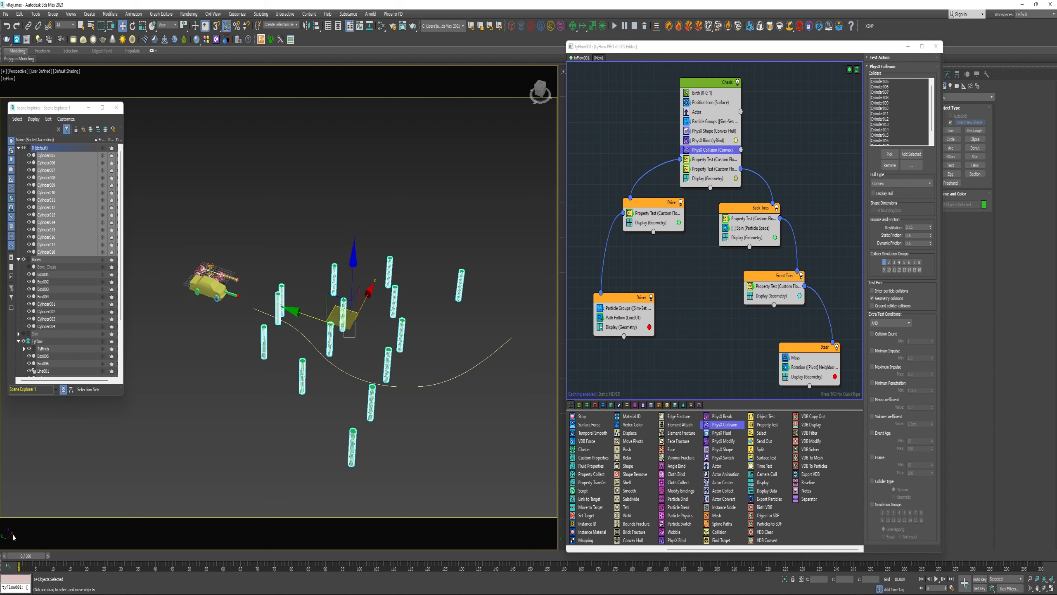
click(304, 287)
click(283, 300)
drag(300, 291, 310, 274)
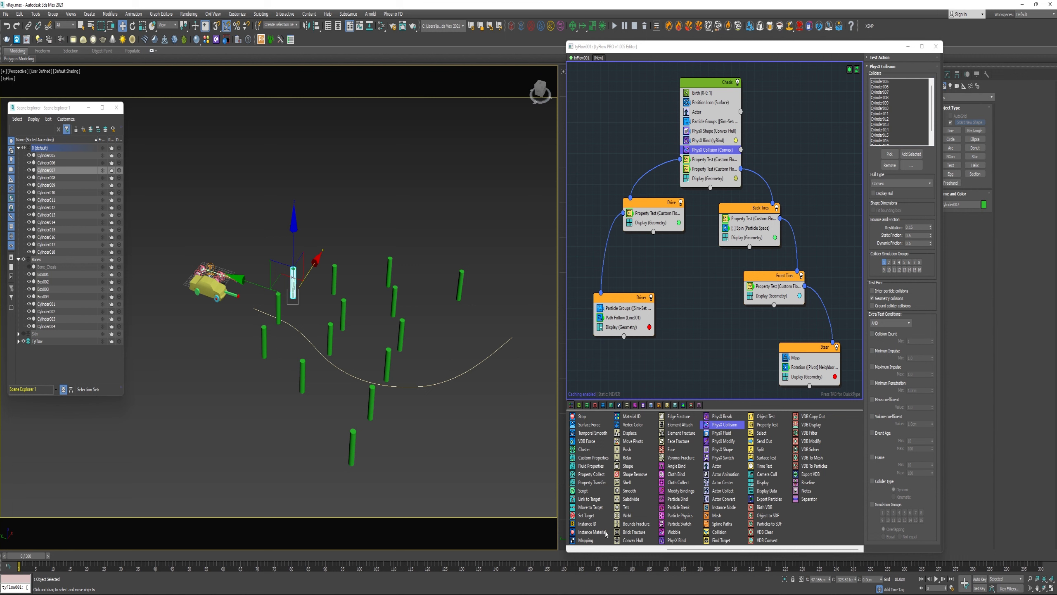
- Add a Flock operator to the Driver event with all cylinders as obstacles, and set proximity avoidance distance to 100 cm and falloff to 75 cm
scroll(609, 530, left, 3)
drag(628, 449, 616, 330)
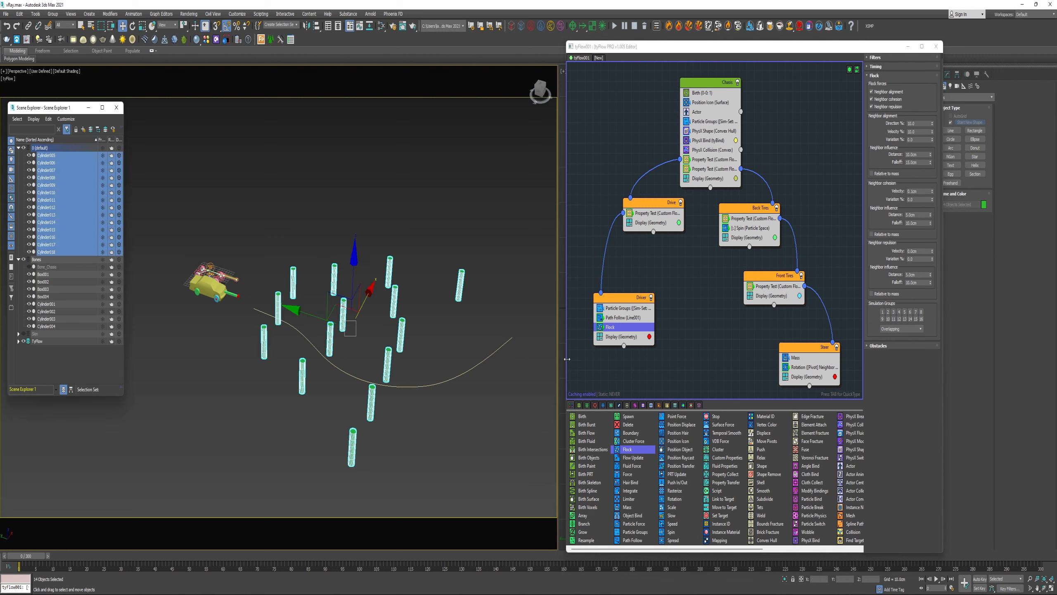
click(867, 346)
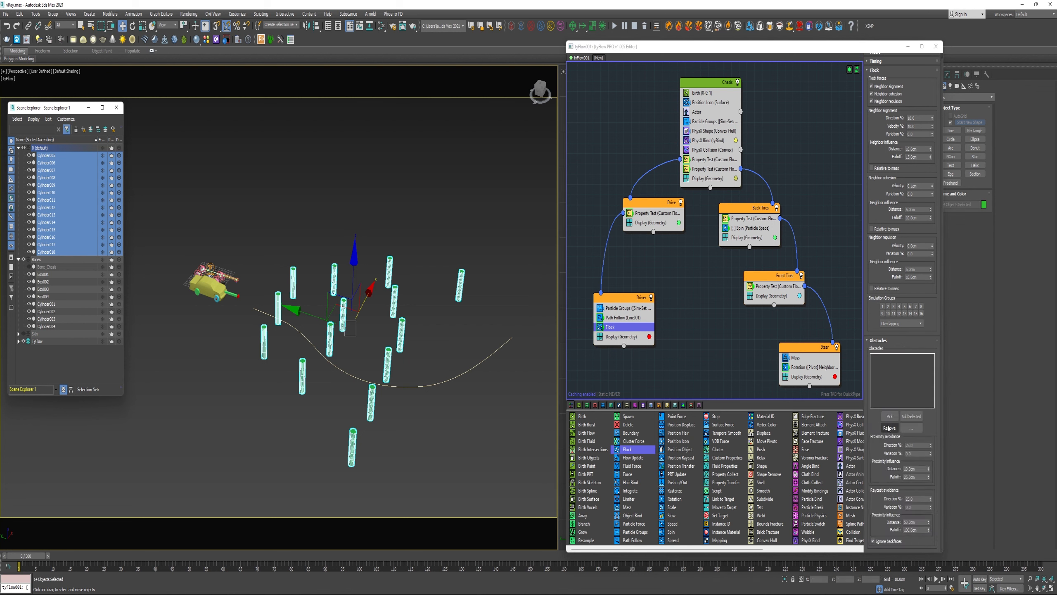
click(911, 416)
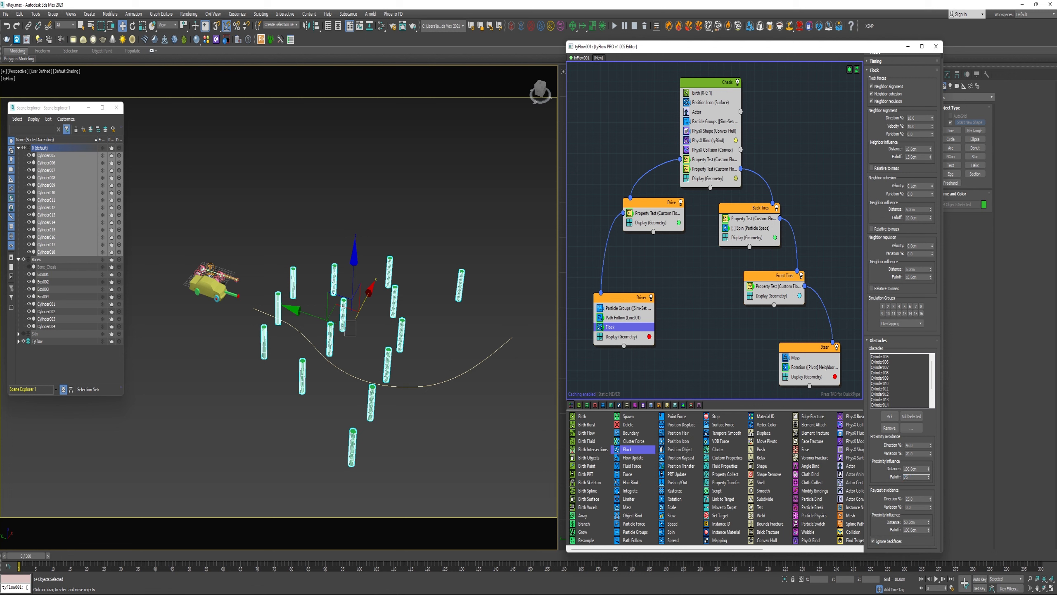
- Preview the obstacle avoidance over the opening frames and move Cylinder007 closer to the car's path
alt+middle_drag(463, 252, 383, 269)
click(383, 269)
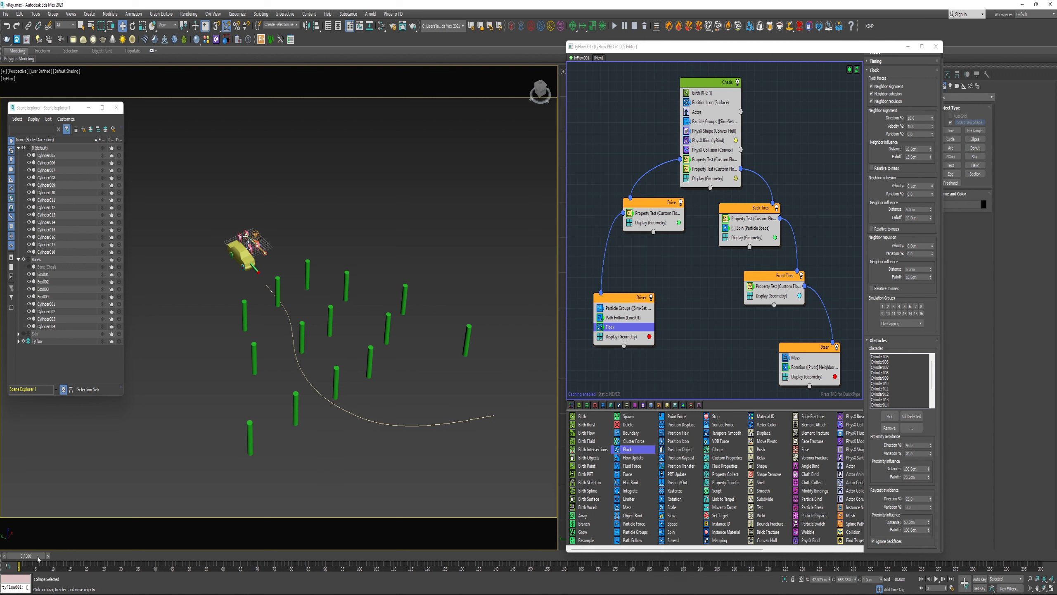
drag(25, 555, 138, 585)
click(308, 275)
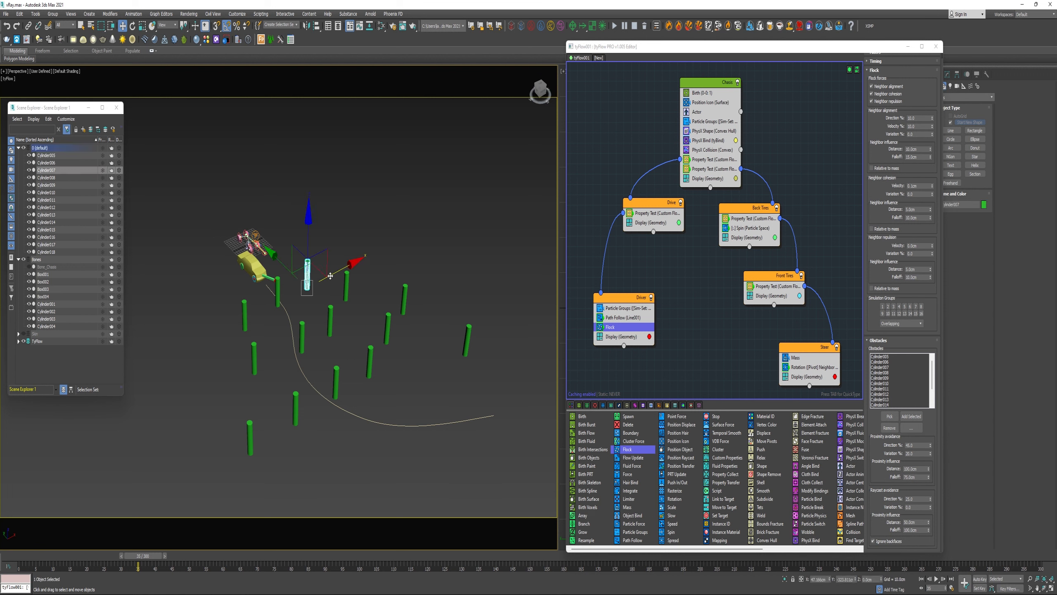
mouse_move(331, 275)
mouse_down()
mouse_move(310, 287)
mouse_move(318, 285)
mouse_up()
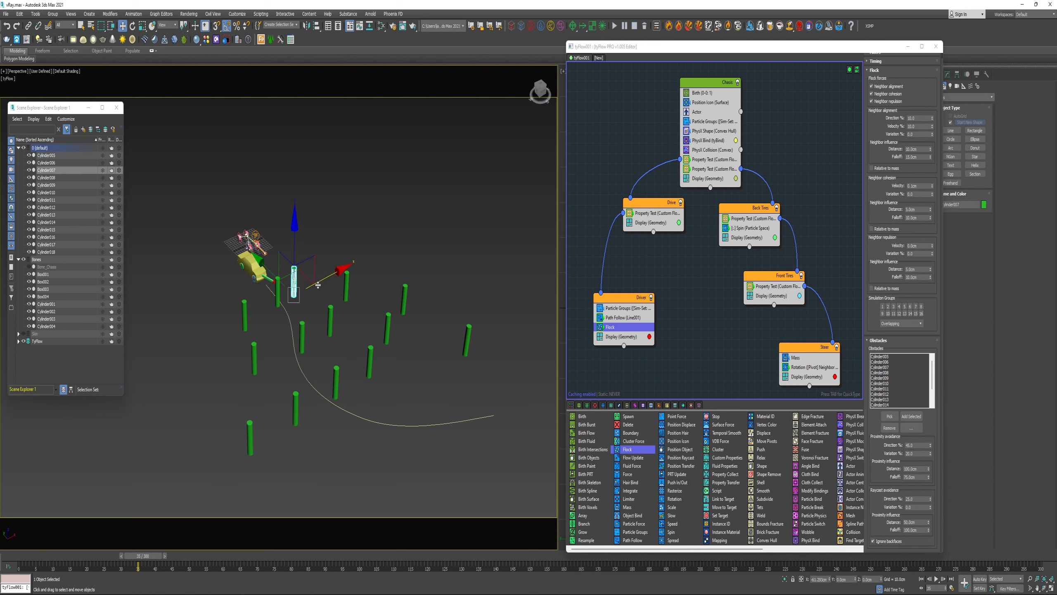
- Scrub back through the opening frames, shift Cylinder007 further toward the spline, and return to the first frame
click(182, 485)
drag(143, 556, 33, 329)
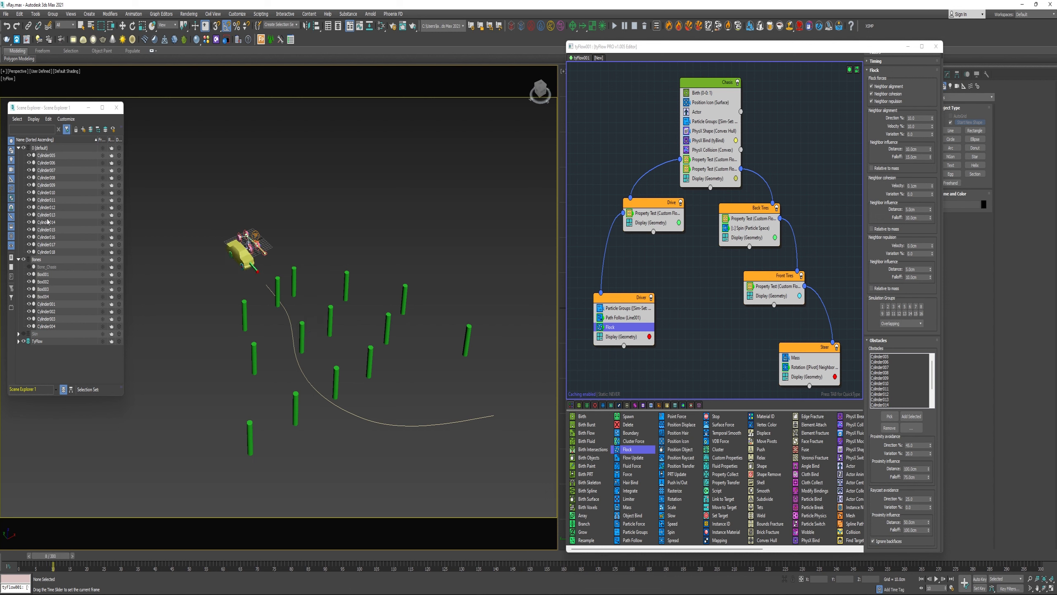
click(295, 286)
drag(319, 281, 302, 290)
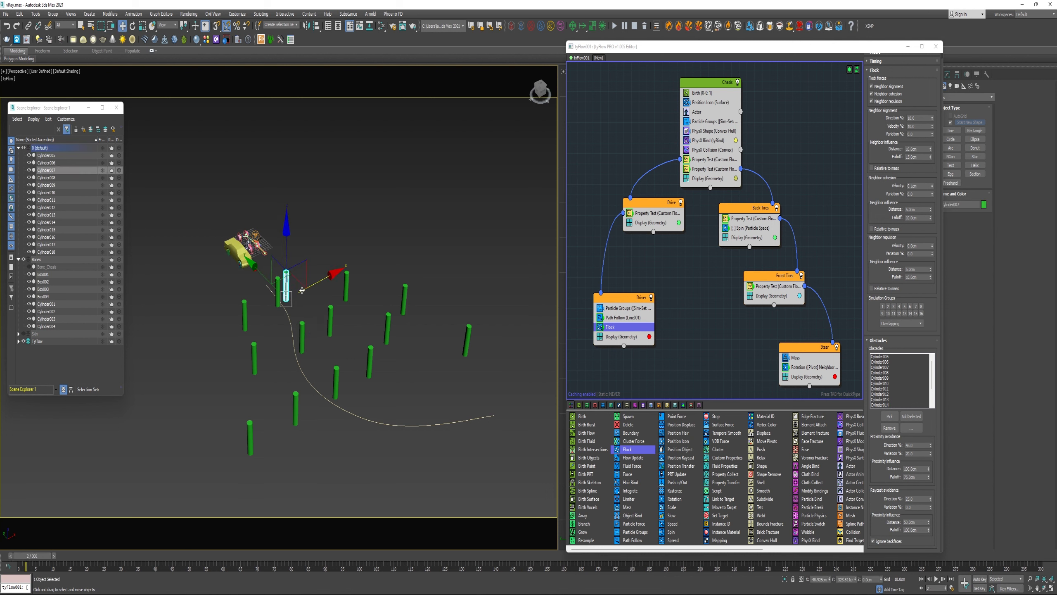
drag(35, 556, 8, 296)
- Move Cylinder011 toward the spline and scrub the timeline to the last frame to test the car's avoidance
click(258, 361)
click(256, 359)
key(w)
drag(262, 346, 298, 328)
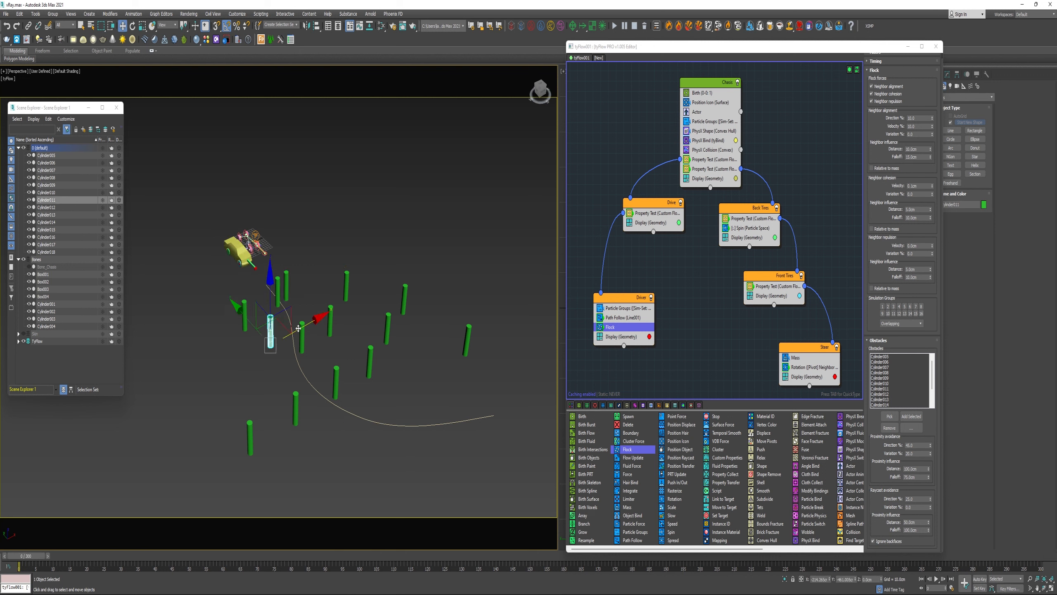
drag(31, 558, 1041, 567)
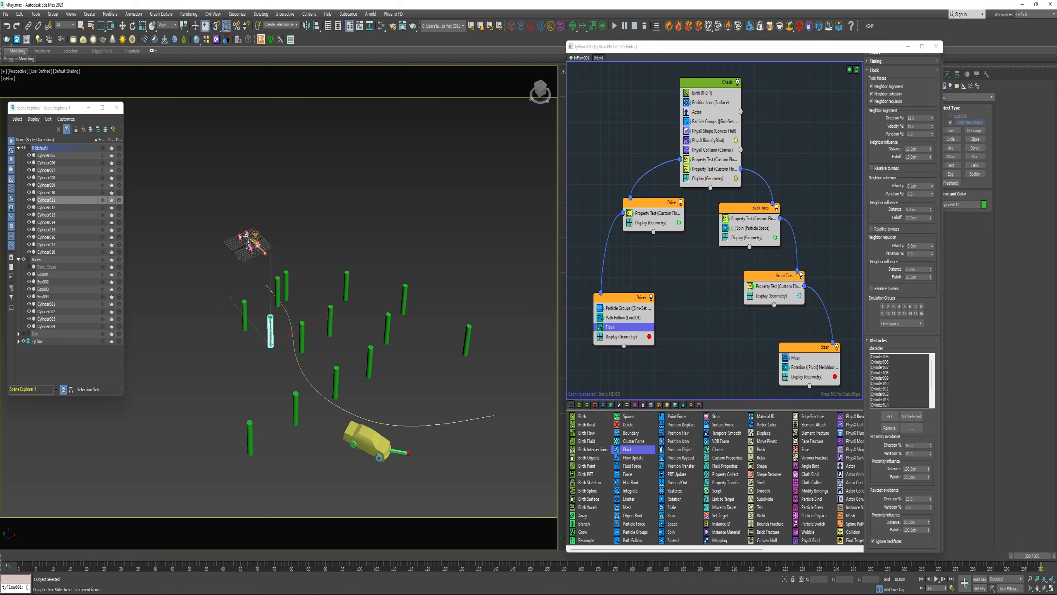
- Play the car simulation, and scrub the detailed car's animation past the cylinders to the last frame
key(w)
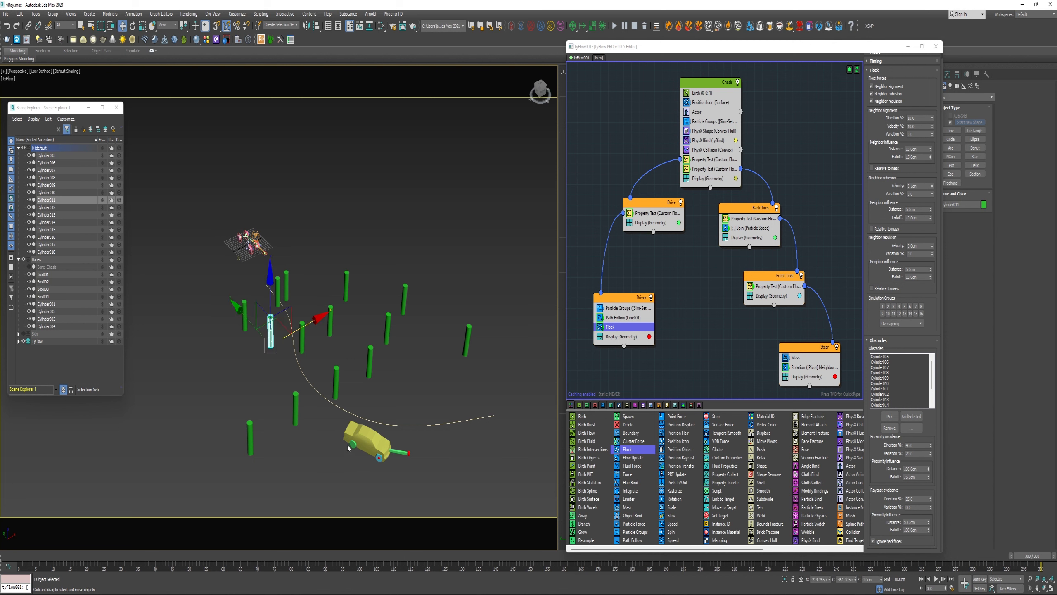
click(937, 579)
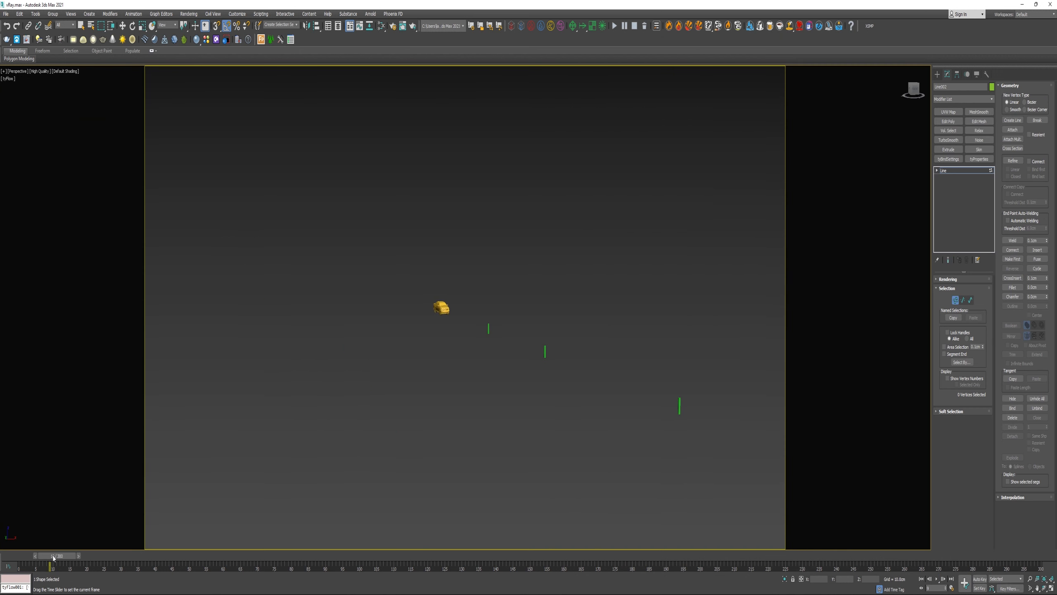
drag(53, 558, 1034, 556)
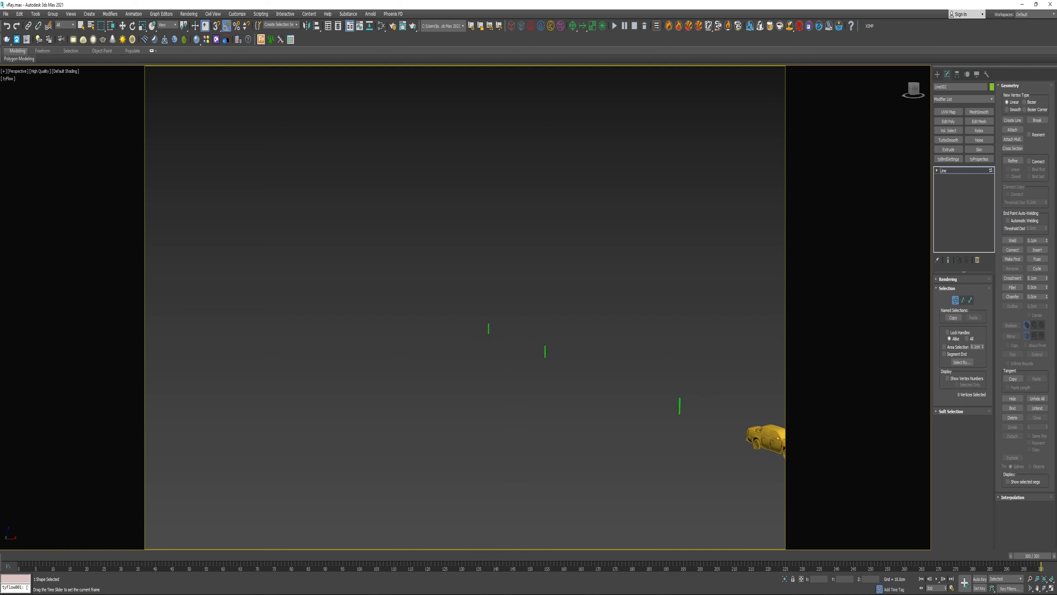